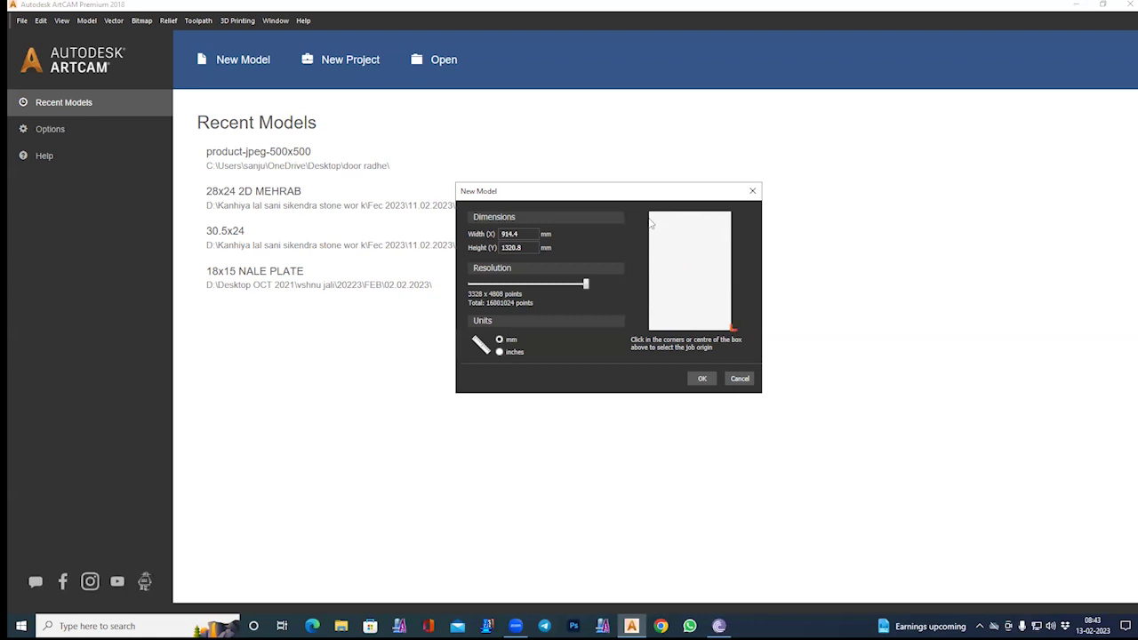
Step: Create a new 914.4 x 1320.8 mm model with its job origin at the centre
click(735, 212)
click(651, 214)
click(690, 270)
click(704, 378)
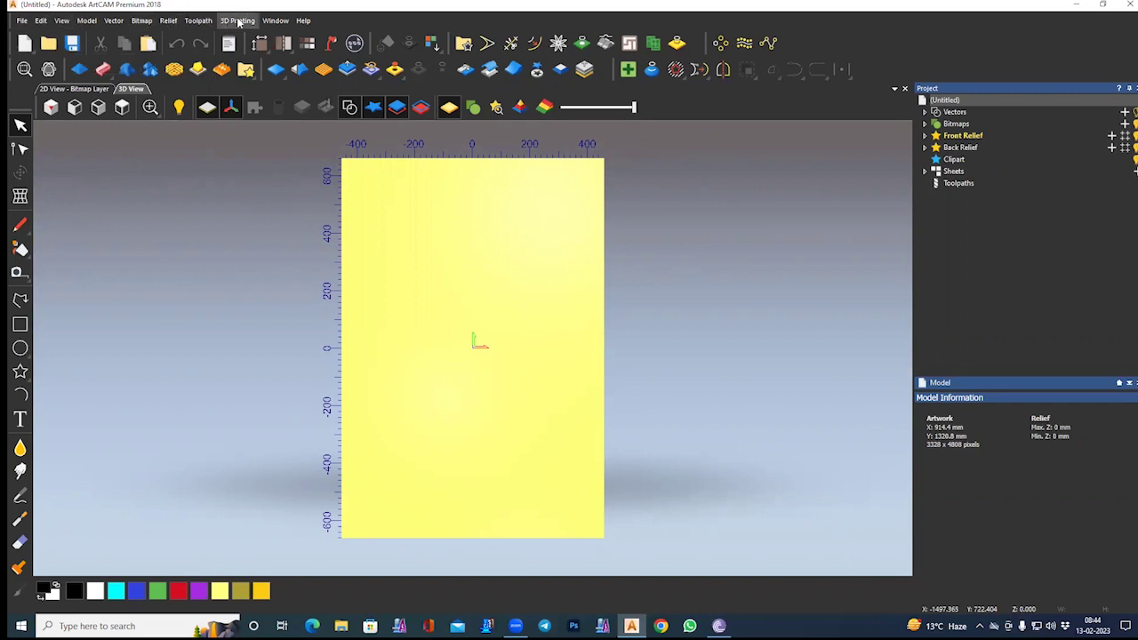
click(20, 20)
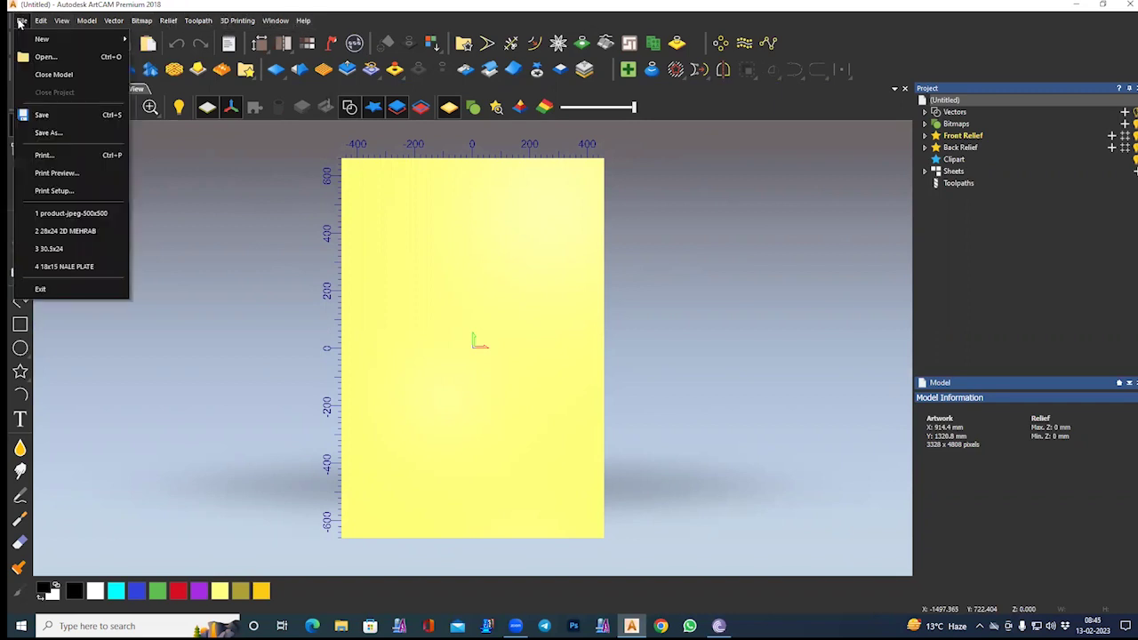
click(40, 21)
click(40, 21)
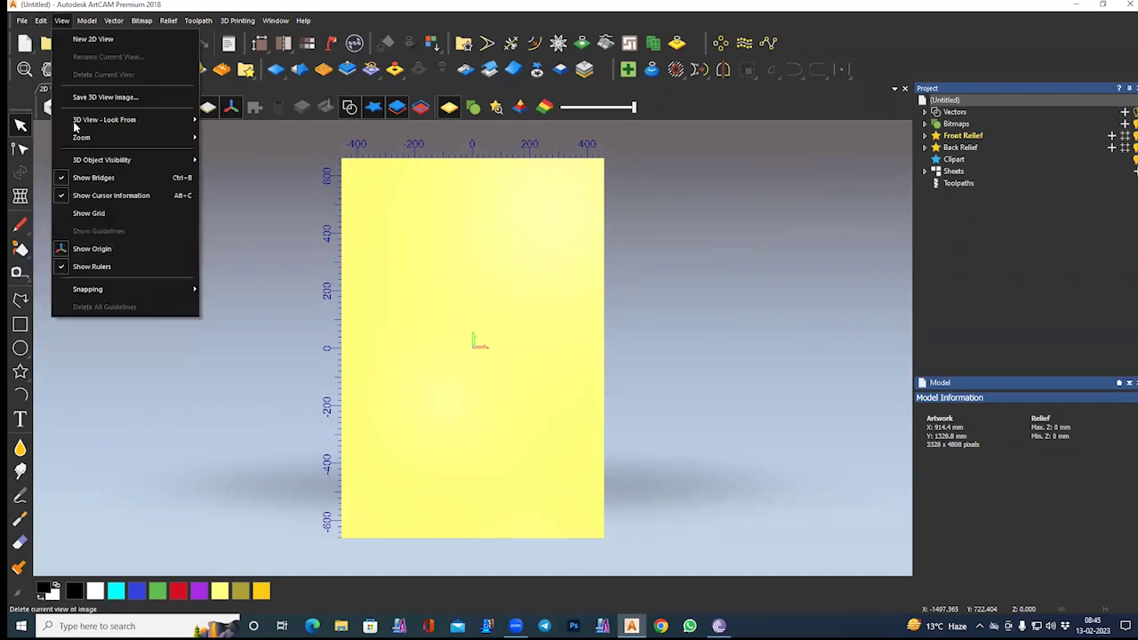
click(182, 11)
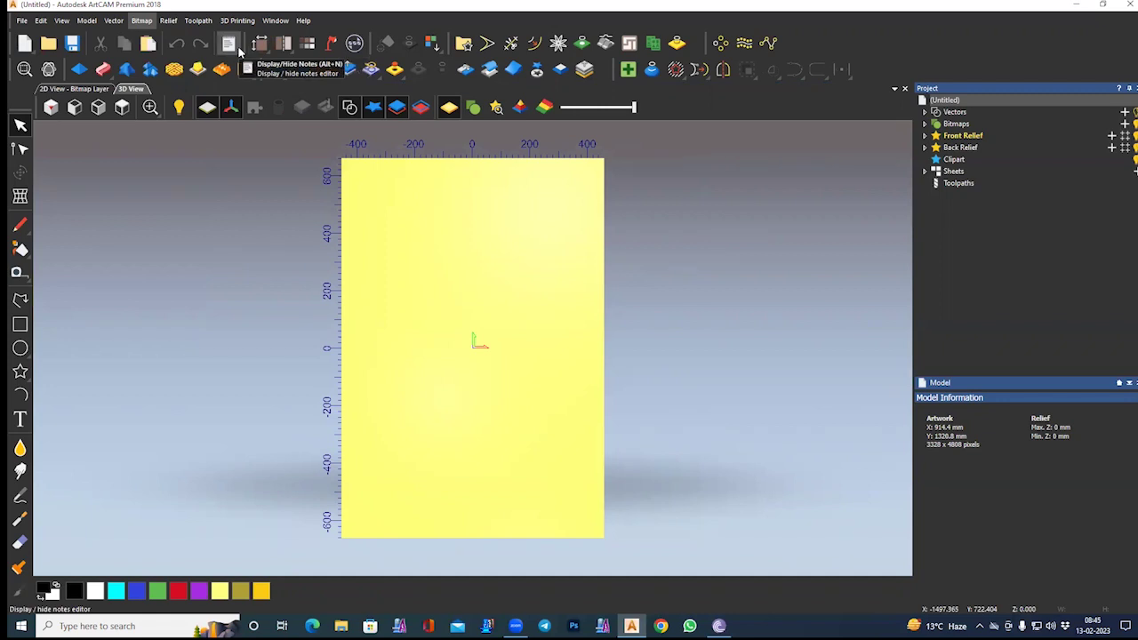
Step: Open the notes editor and close it again, returning to the Select tool
key(n)
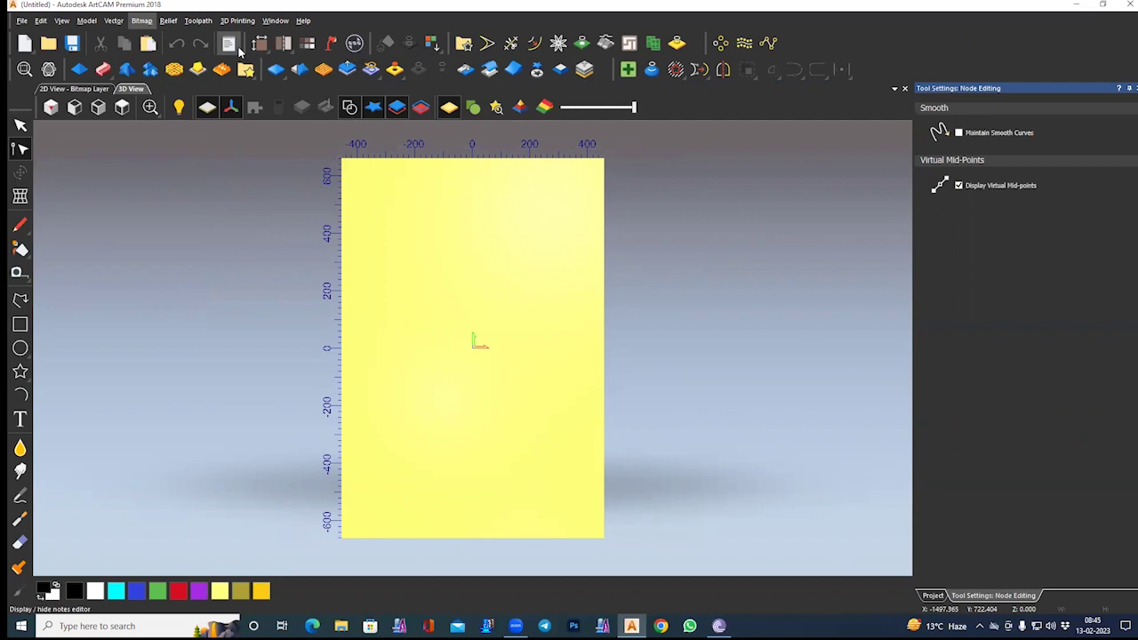
click(237, 49)
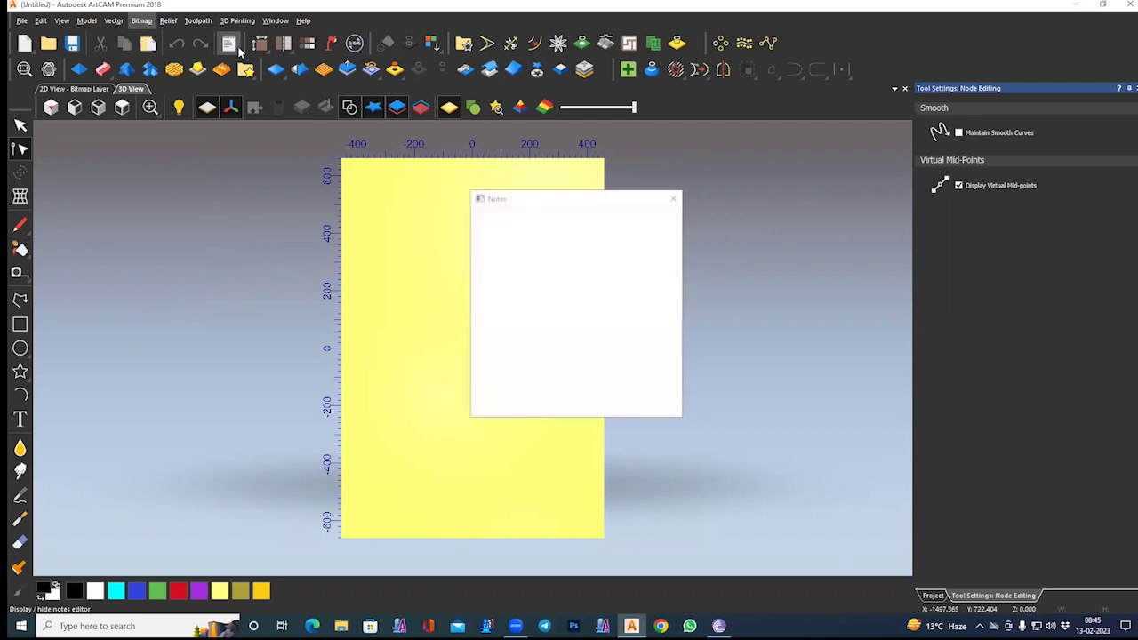
click(674, 198)
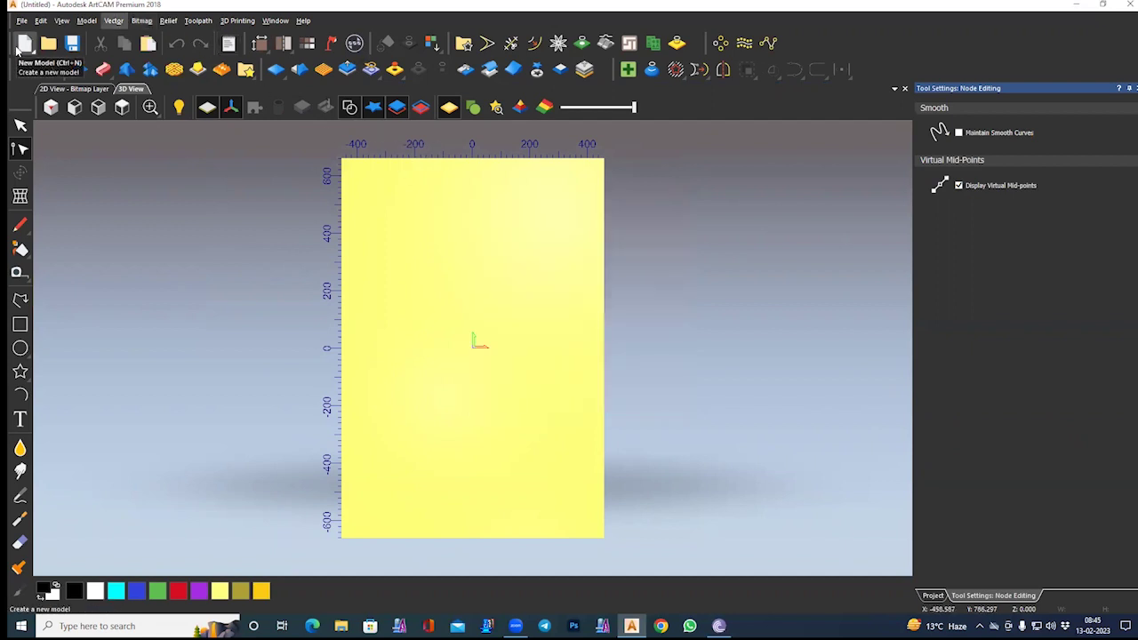
click(18, 126)
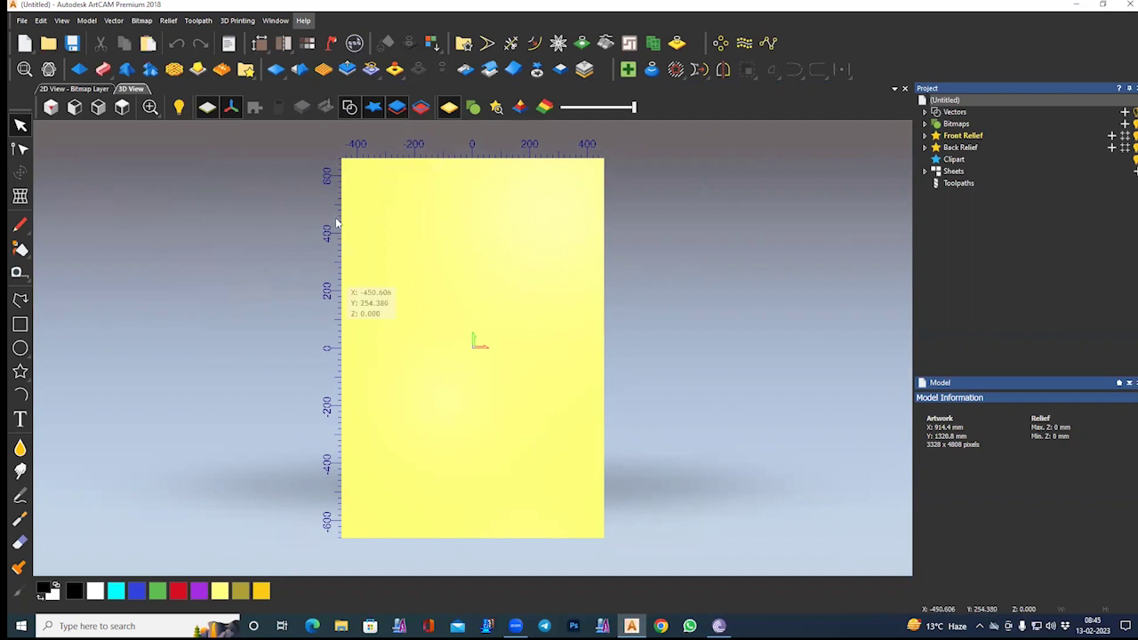
Step: Change the workspace layout to Classic and dismiss the antivirus notification
click(274, 19)
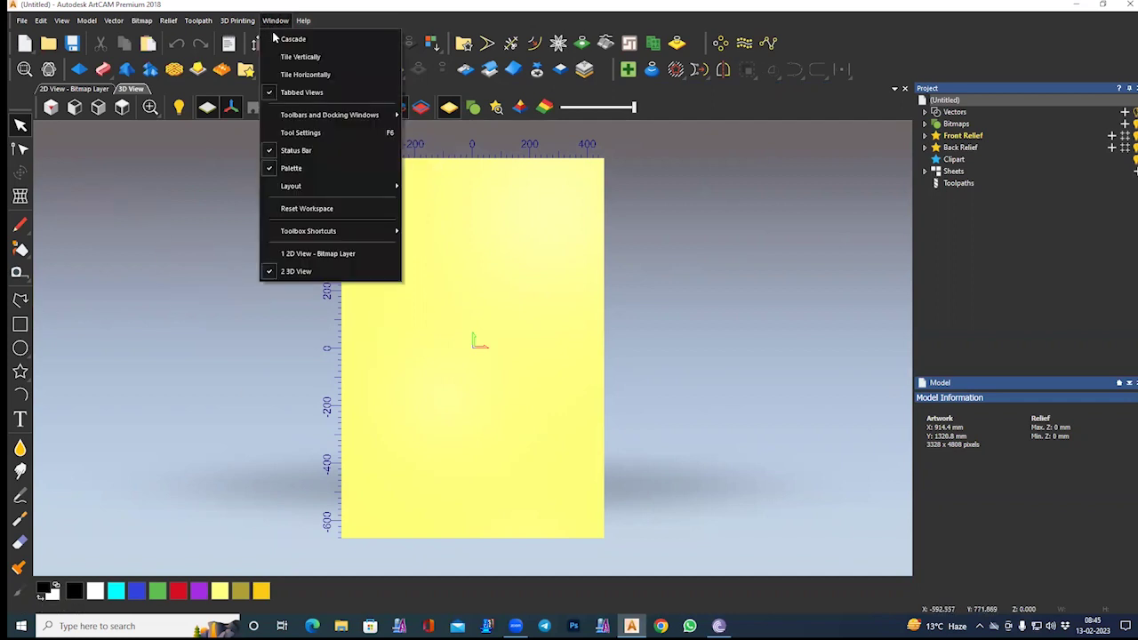
mouse_move(307, 187)
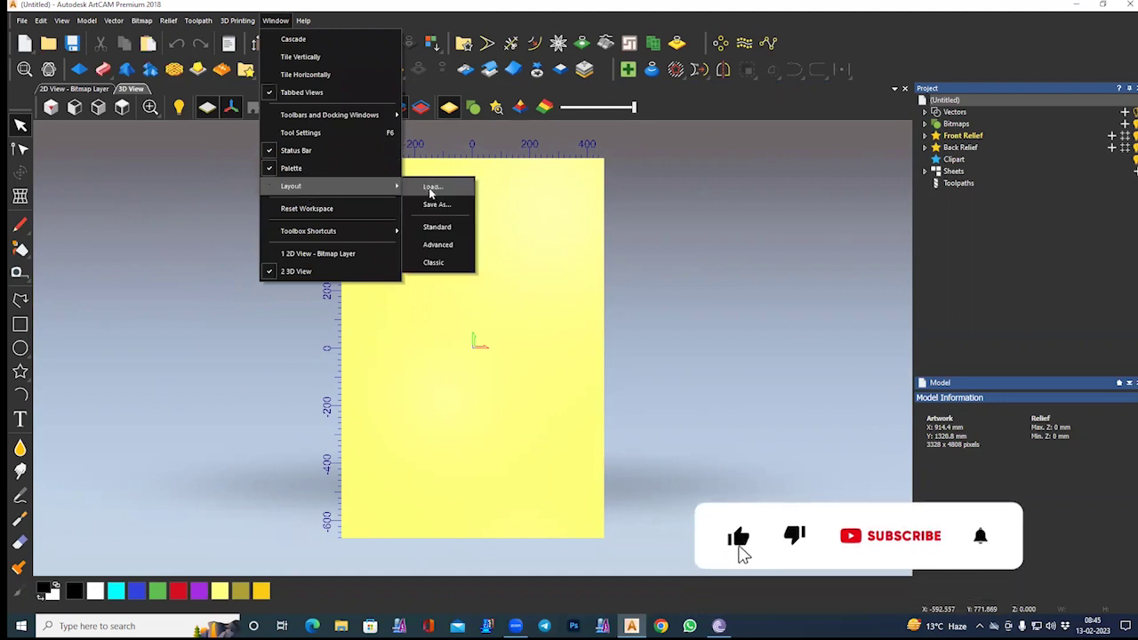
click(434, 263)
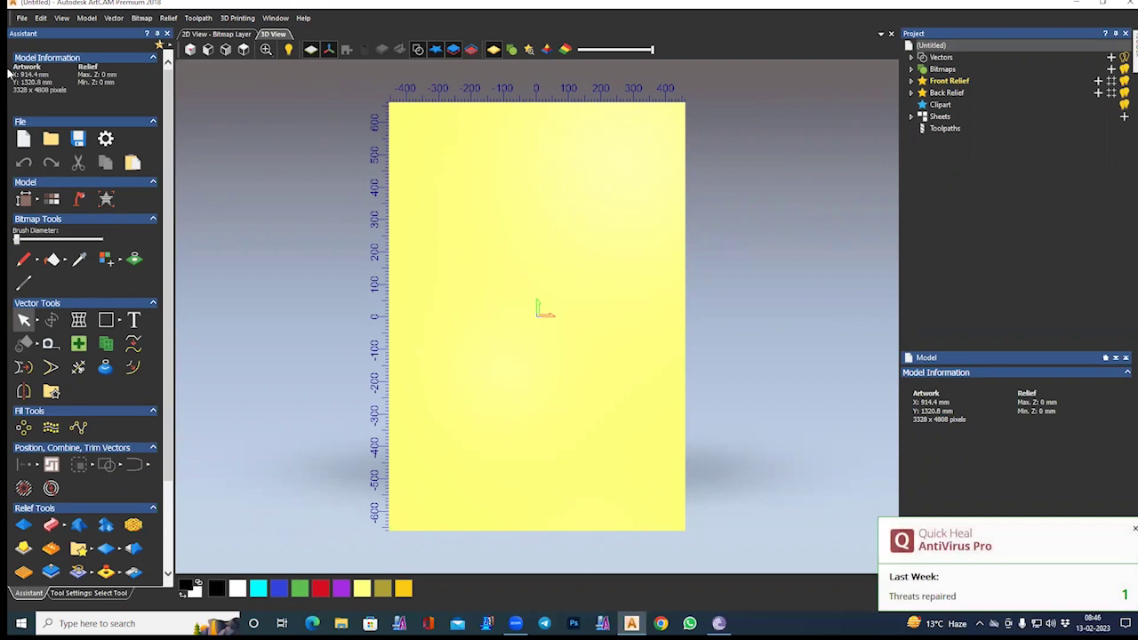
click(1131, 529)
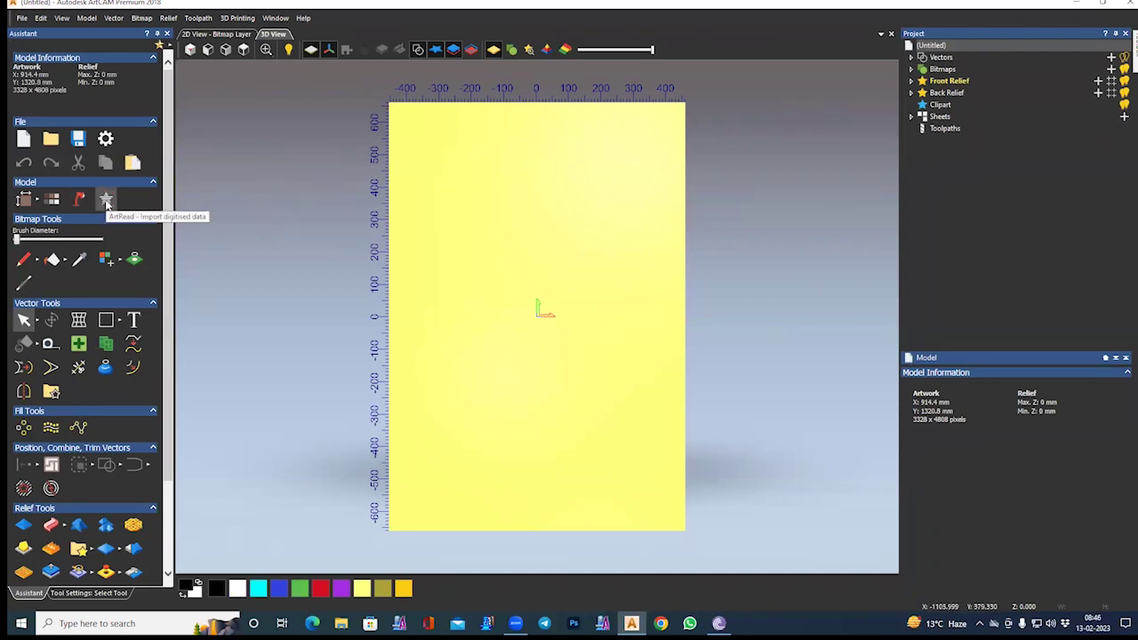
Step: Change the workspace layout back to Standard
click(278, 19)
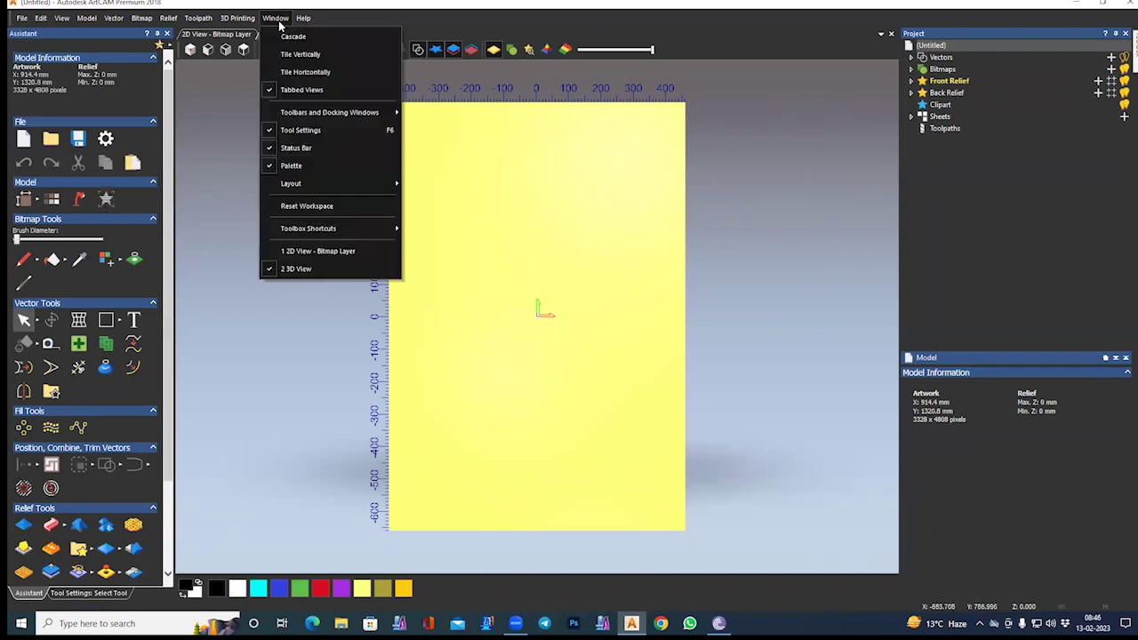
mouse_move(294, 184)
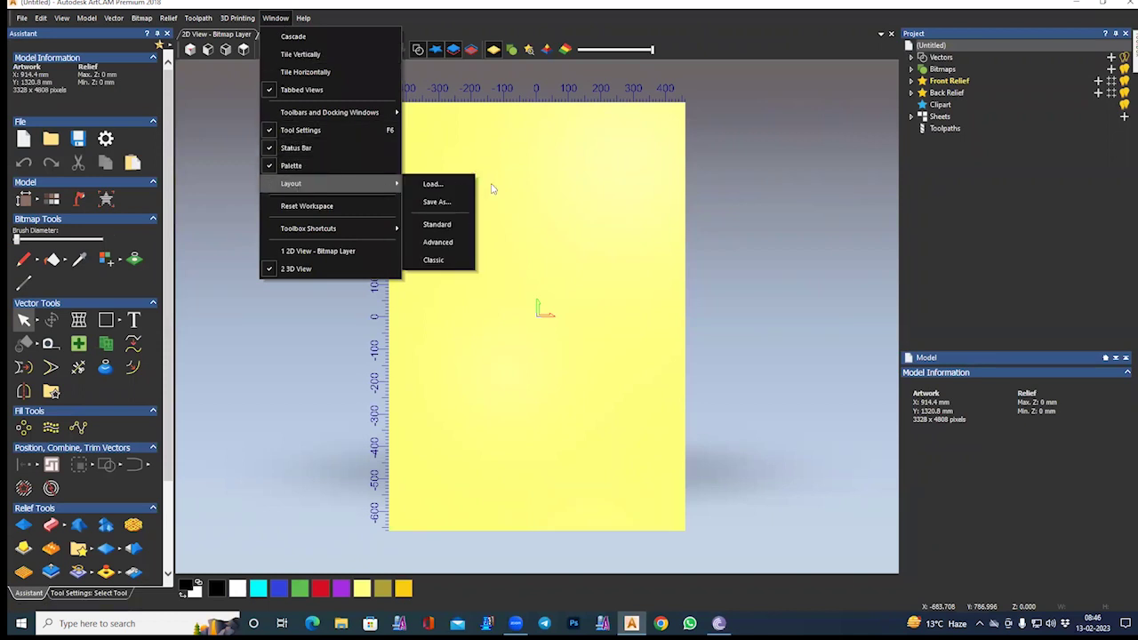
click(449, 224)
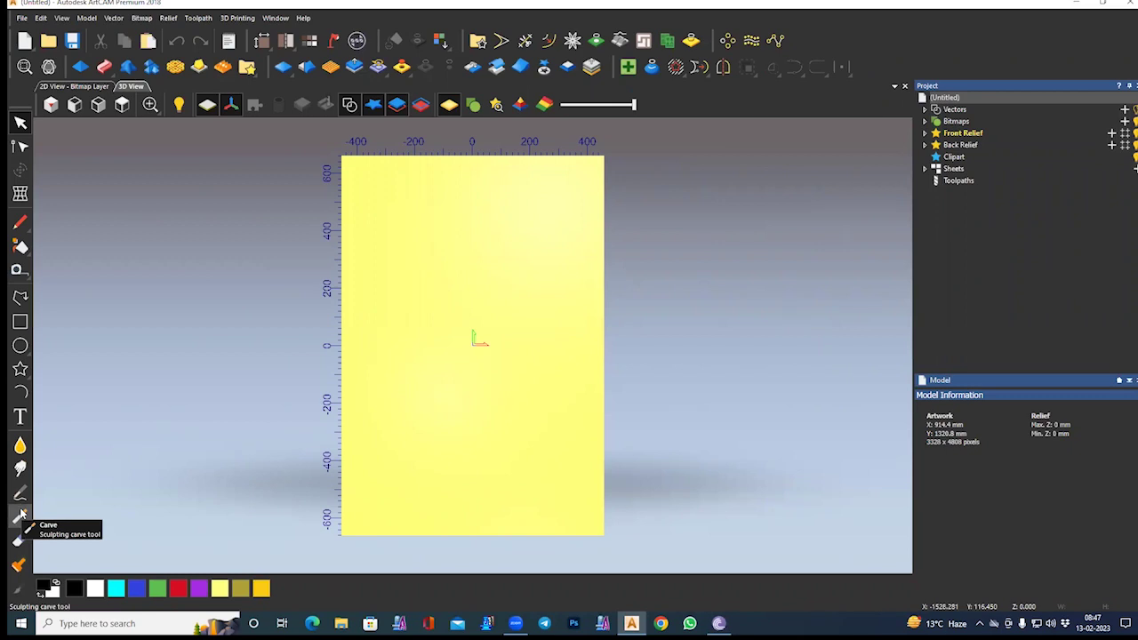
Step: Orbit, pan and zoom the blank model in the 3D view to examine it from different angles
click(21, 514)
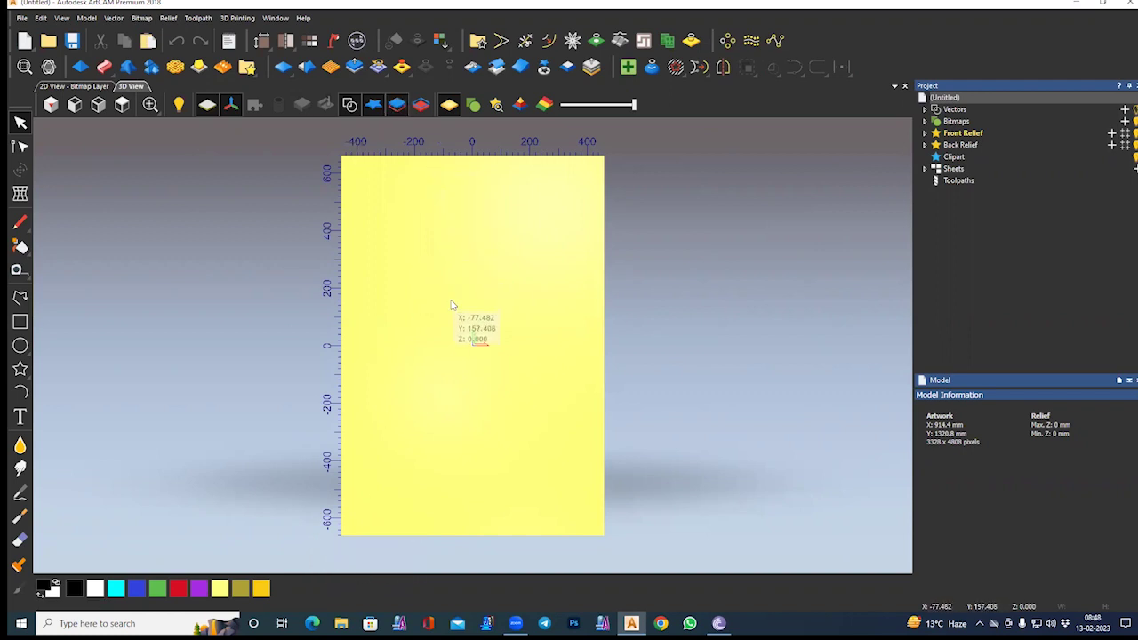
drag(449, 389, 589, 345)
middle_drag(590, 345, 482, 358)
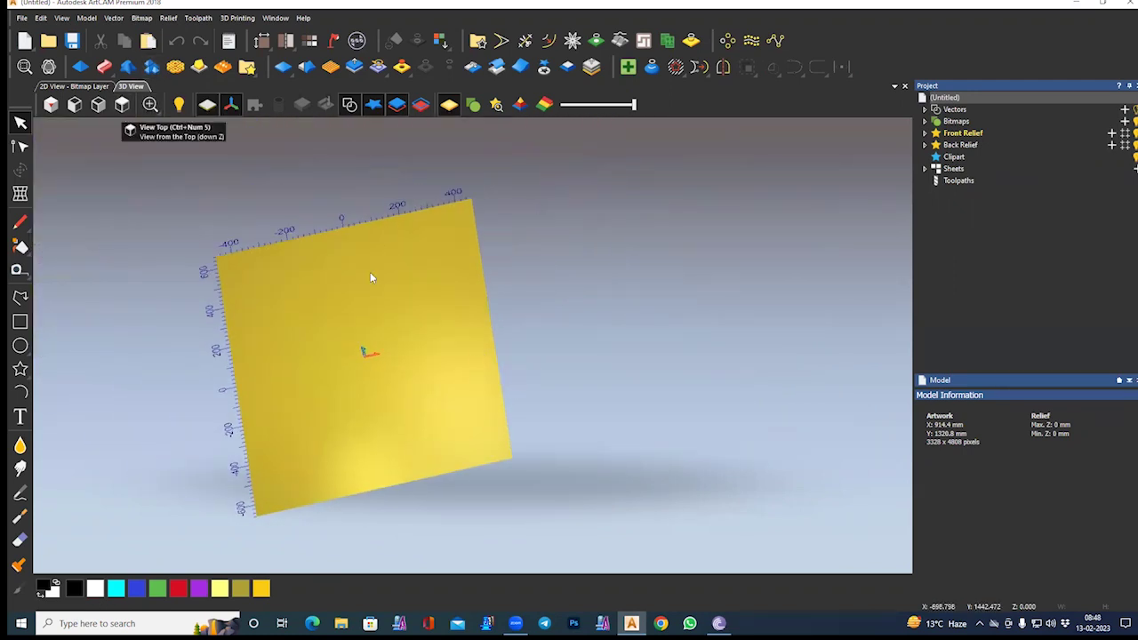
mouse_move(368, 270)
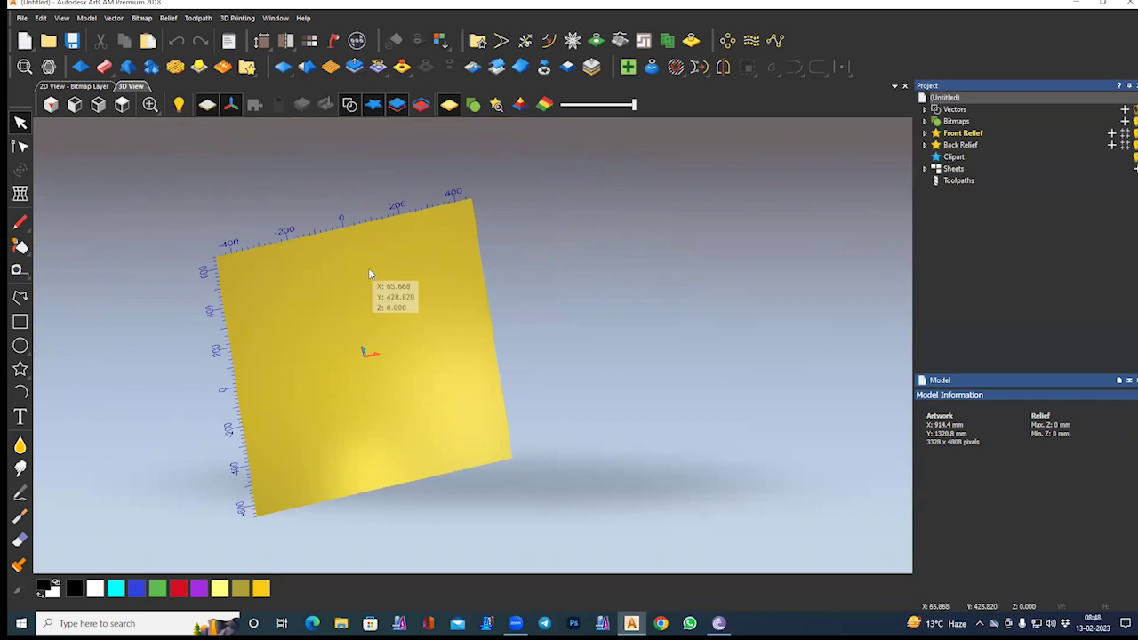
drag(367, 340, 486, 464)
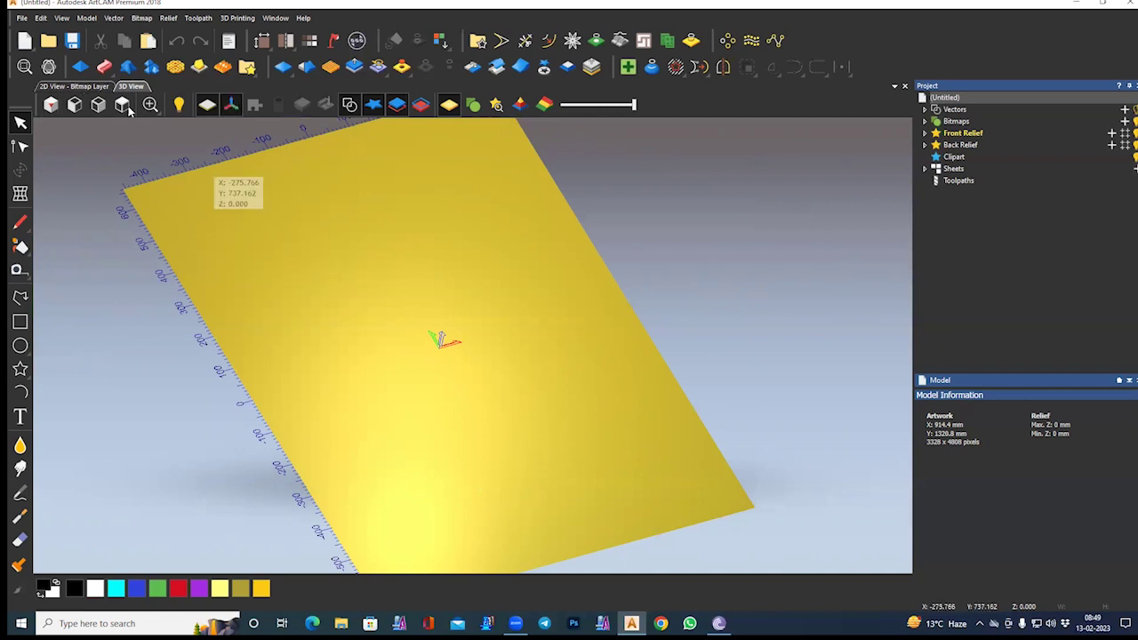
Step: View the model in 3D from the isometric, left, front and top directions
click(49, 106)
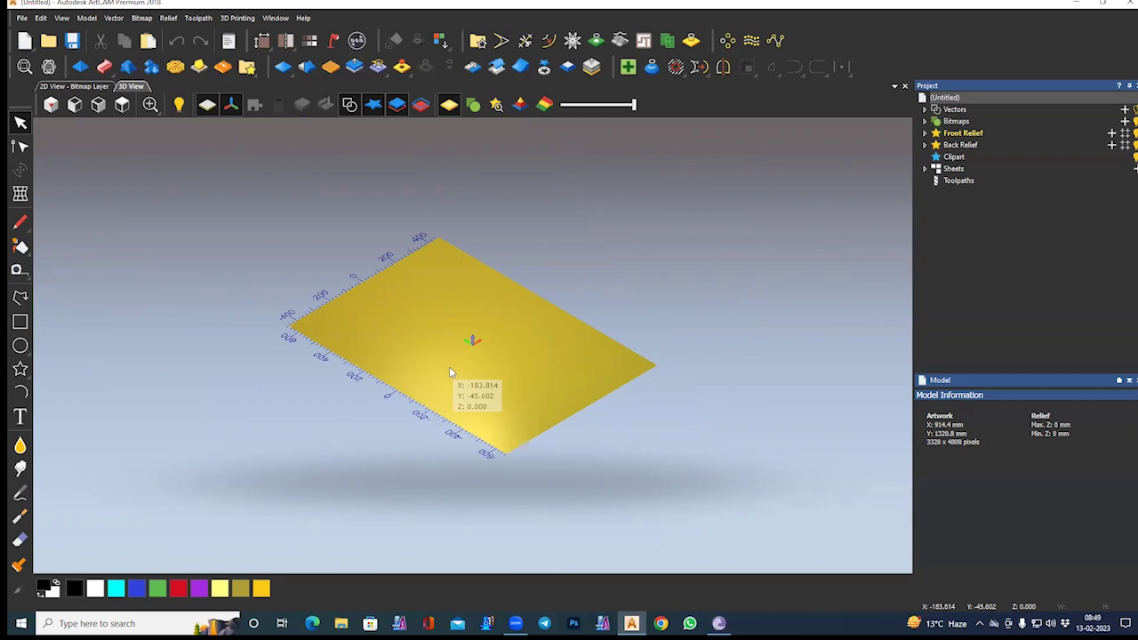
drag(448, 366, 409, 489)
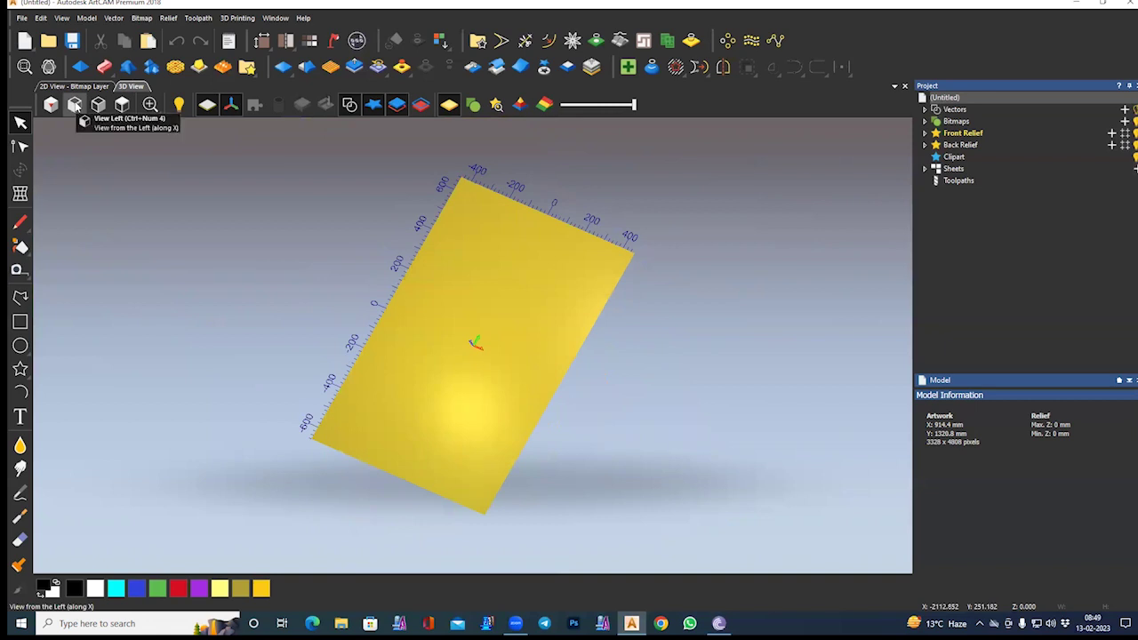
click(75, 105)
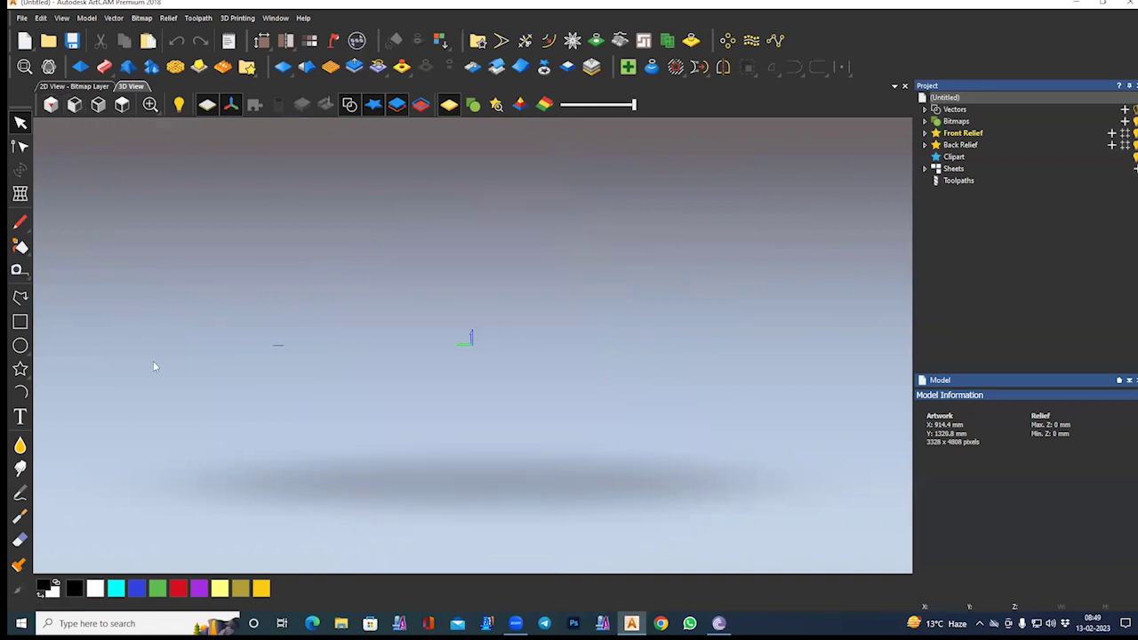
drag(465, 352, 461, 359)
scroll(461, 358, up, 2)
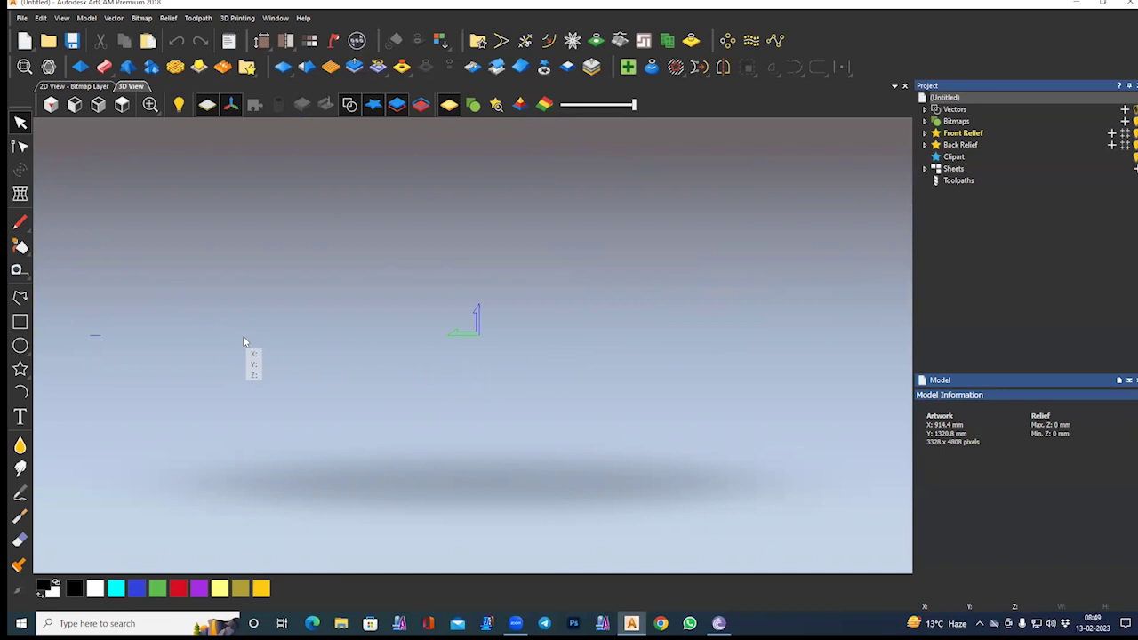
click(97, 105)
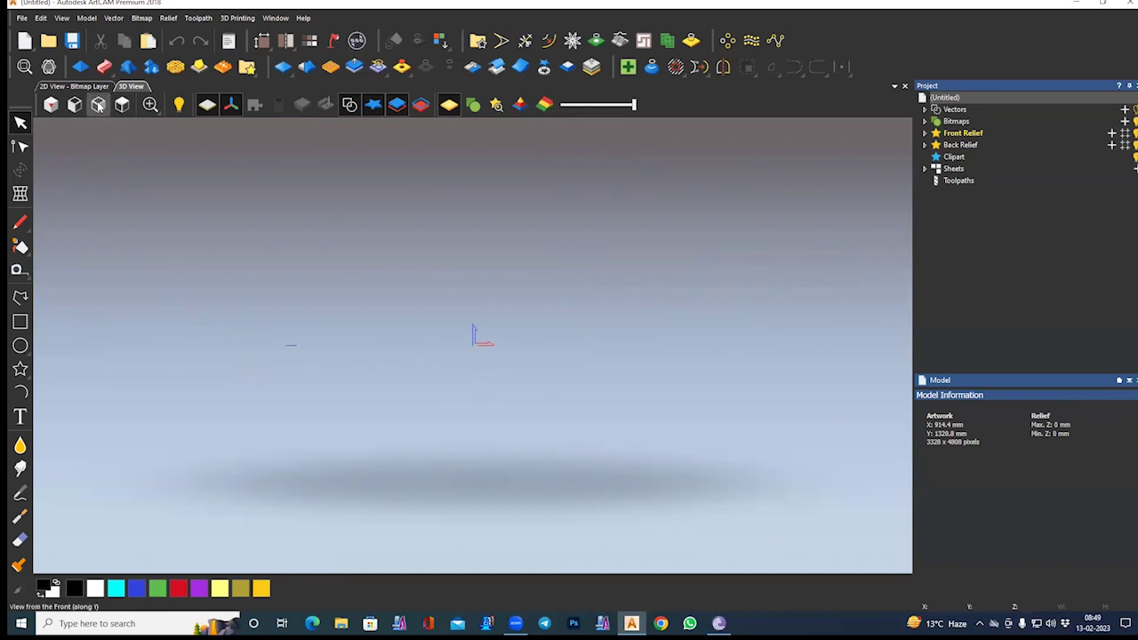
click(122, 105)
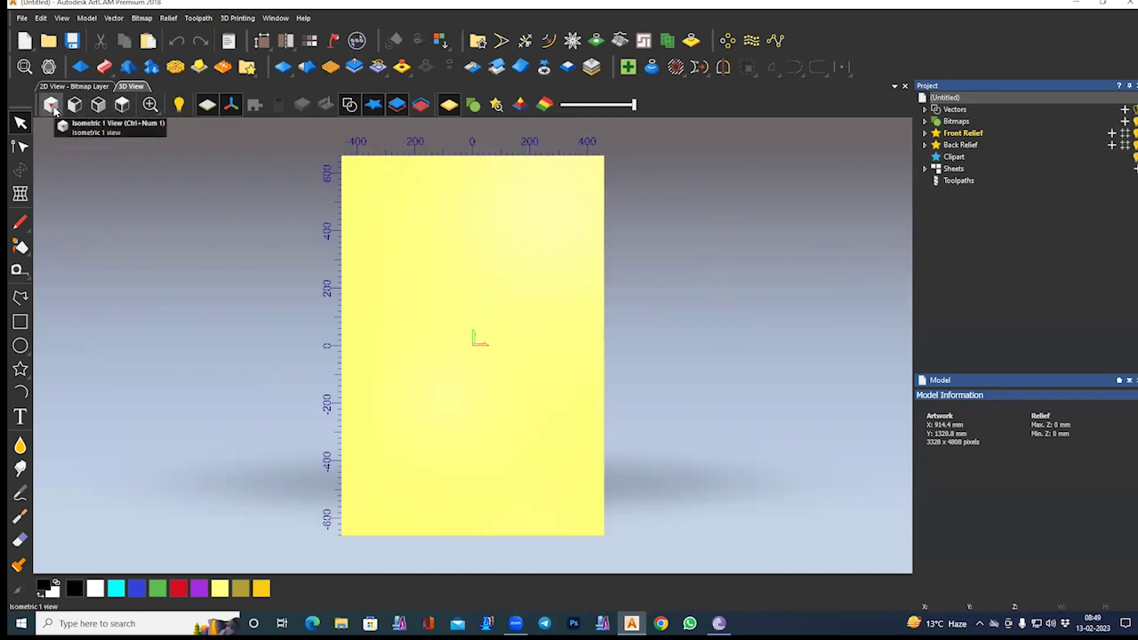
Step: Cycle the 3D view through the isometric orientations, return to the top view and orbit the model freely
click(53, 105)
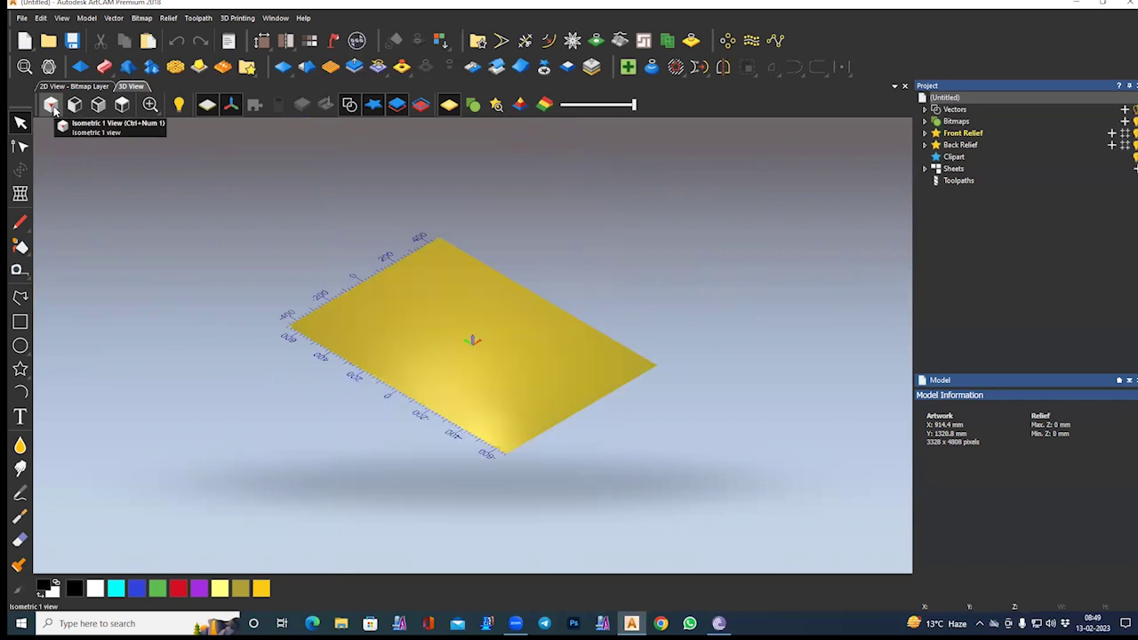
click(53, 105)
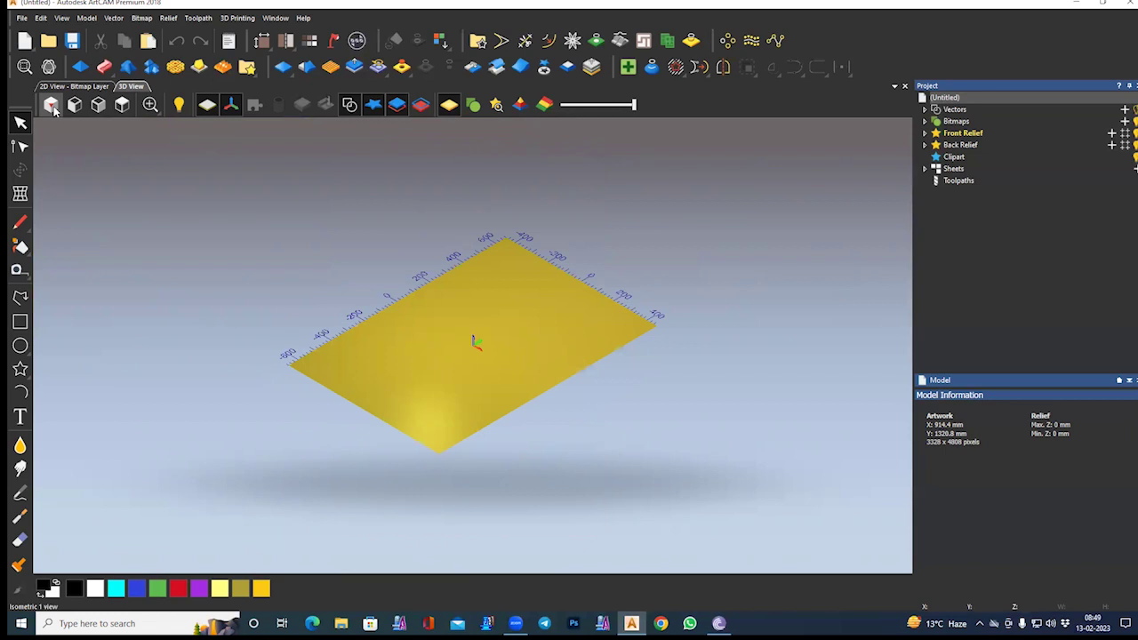
click(53, 105)
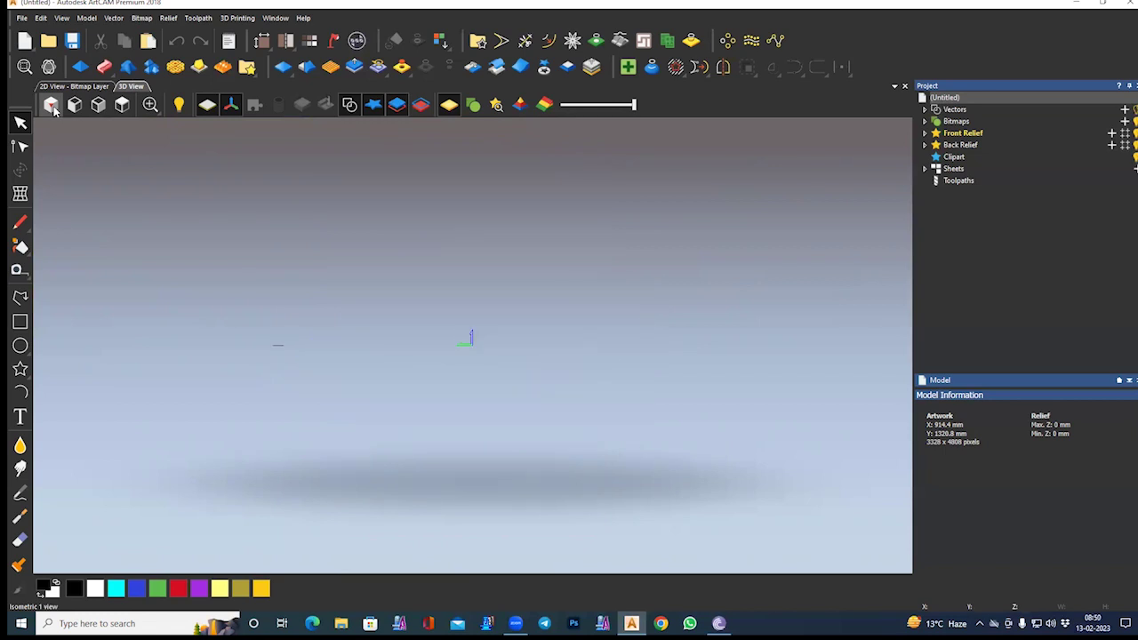
click(53, 105)
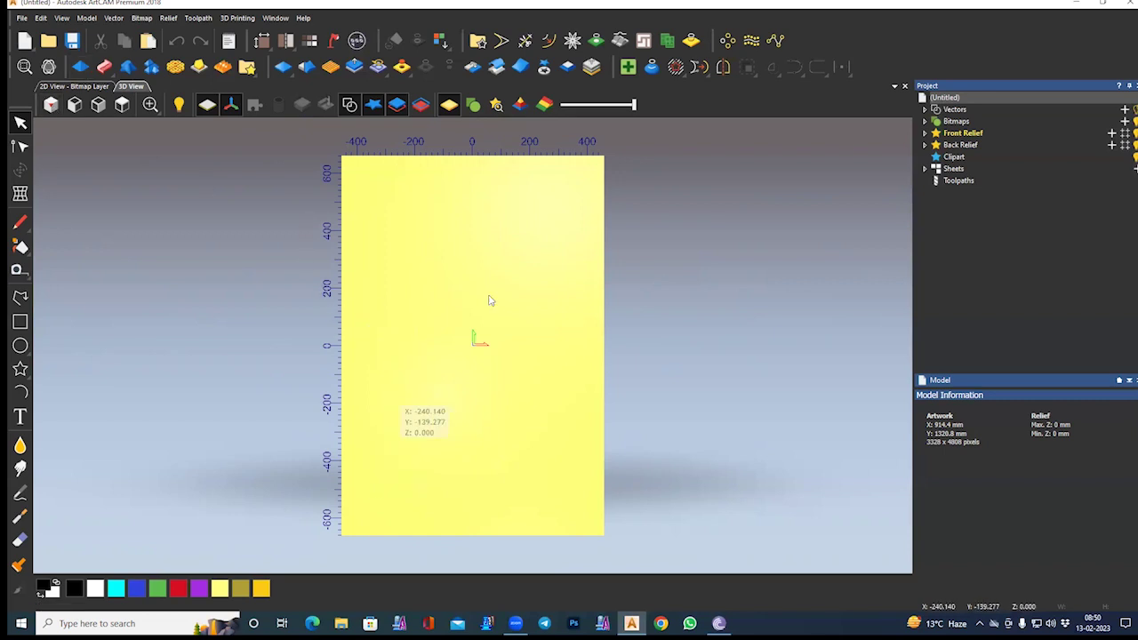
drag(400, 450, 495, 427)
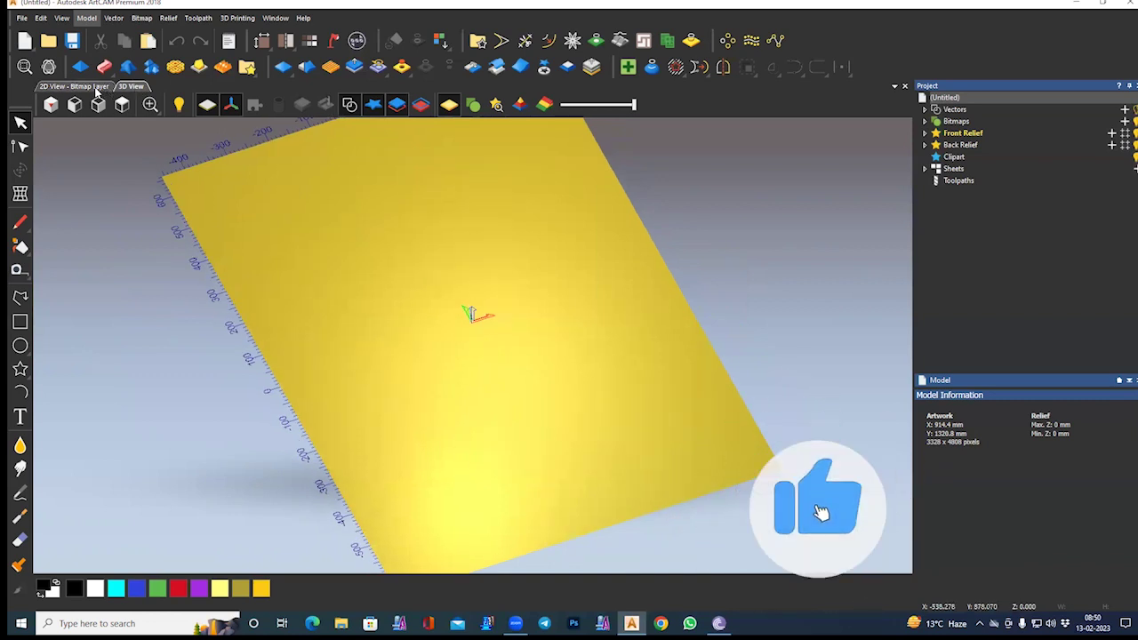
Step: Switch to the 2D view of the bitmap layer, activate node editing briefly and return to the Select tool
click(95, 87)
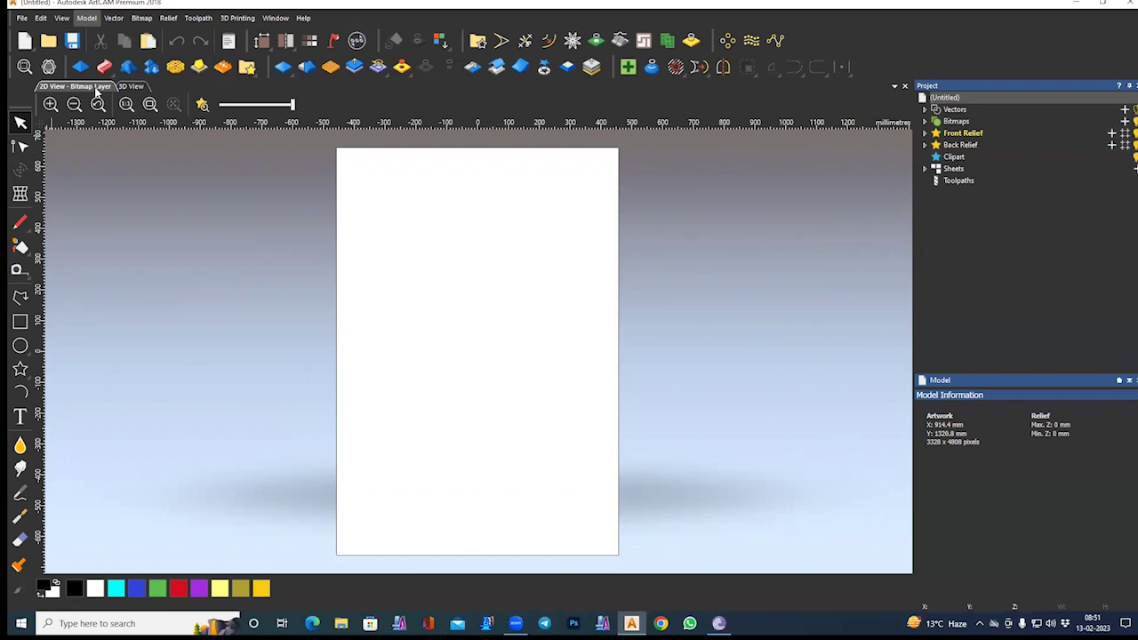
click(16, 147)
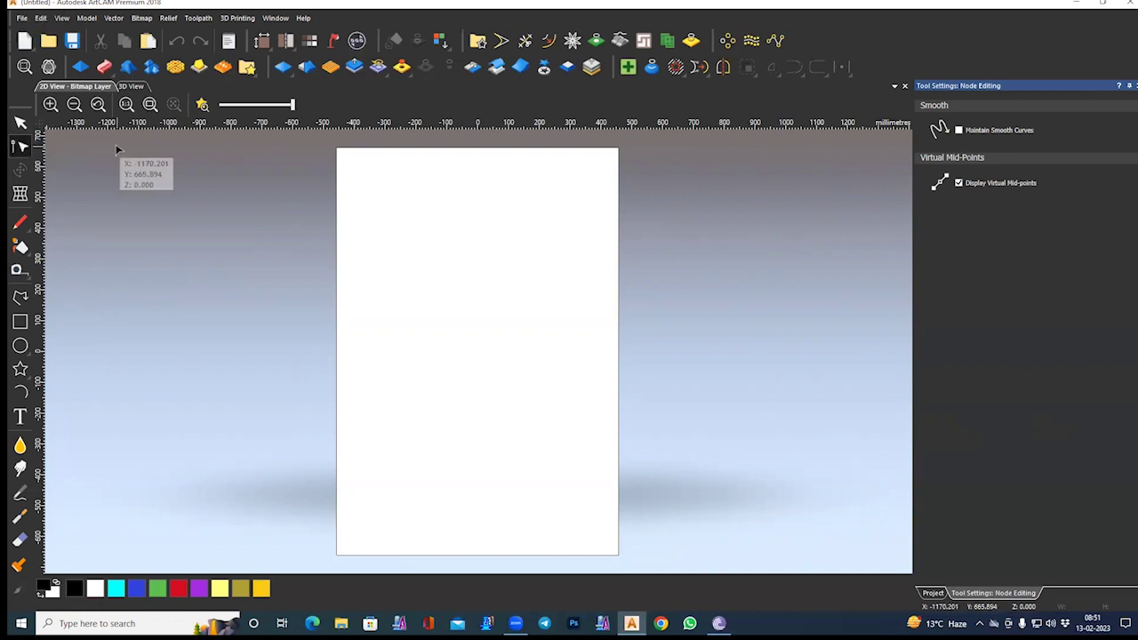
click(24, 125)
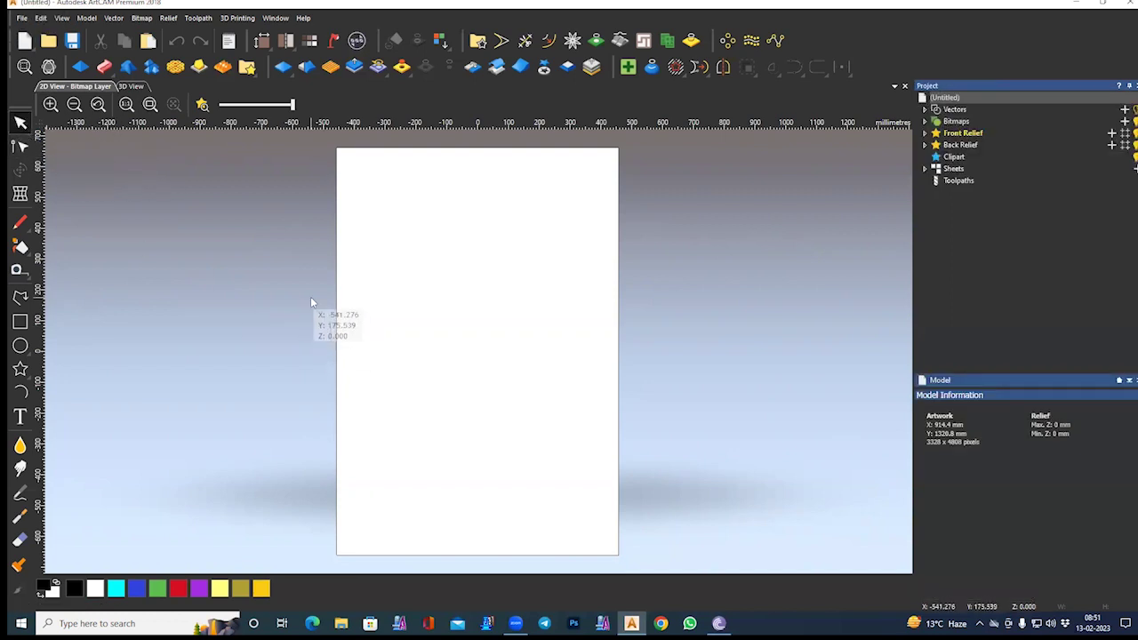
Step: Draw an irregular polyline of straight segments about 510 mm wide on the page, ending it beside its start point
click(20, 301)
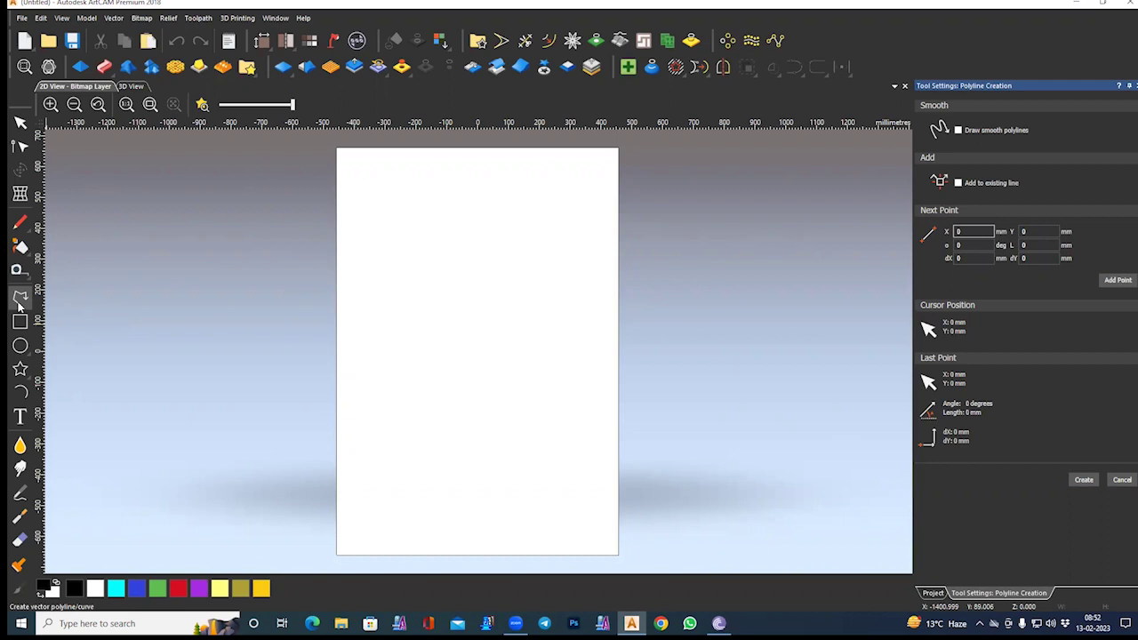
click(19, 300)
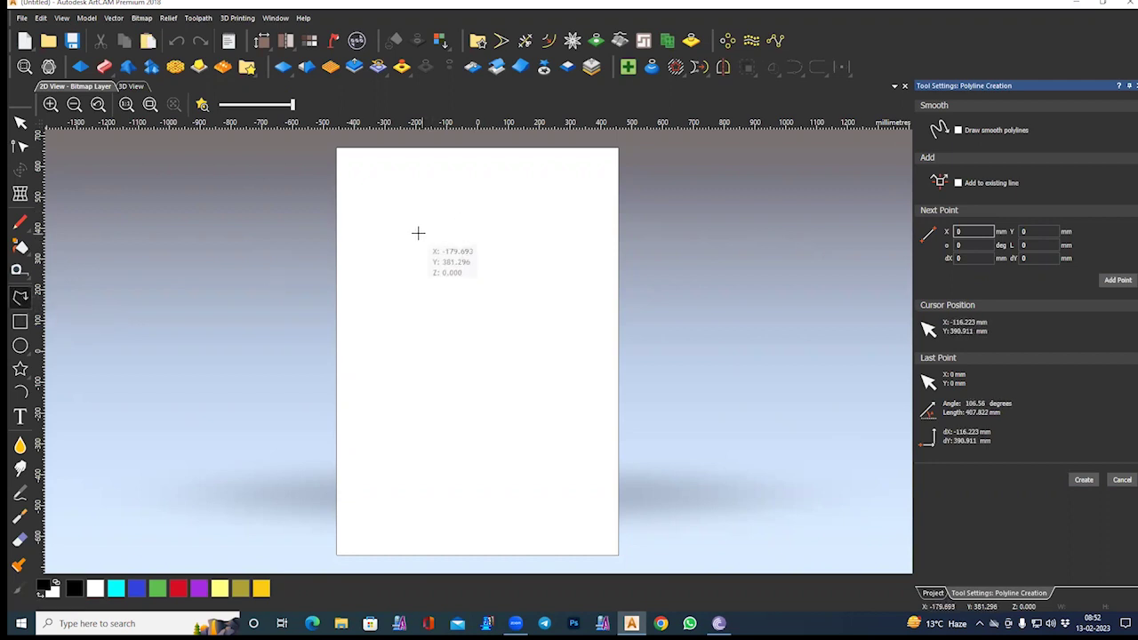
click(397, 180)
click(508, 190)
click(551, 250)
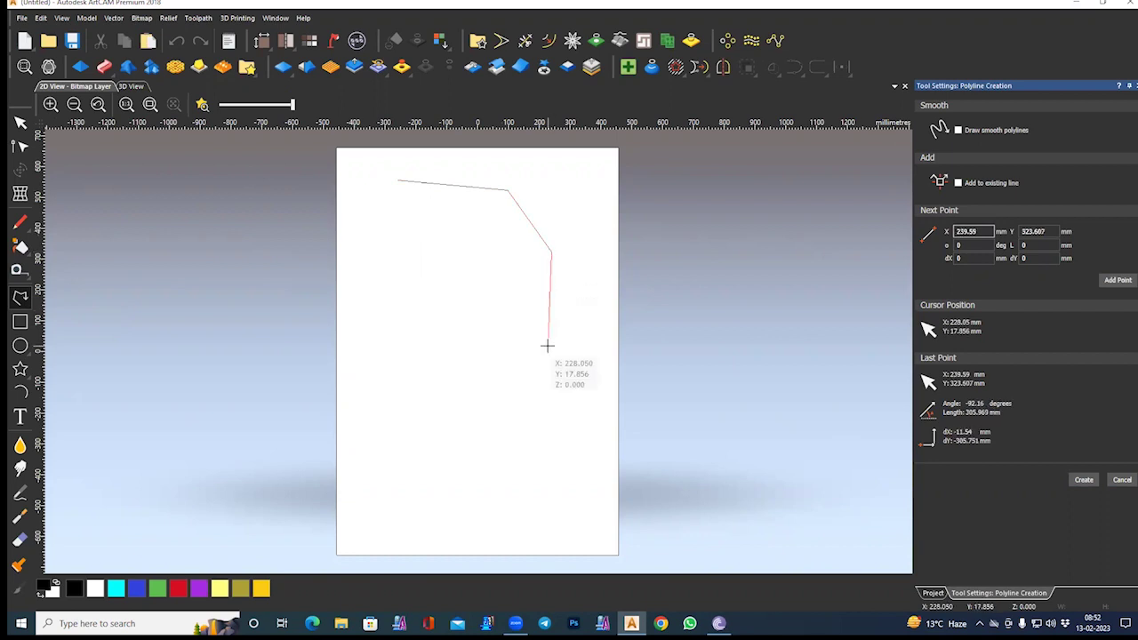
click(552, 409)
click(470, 451)
click(438, 416)
click(498, 381)
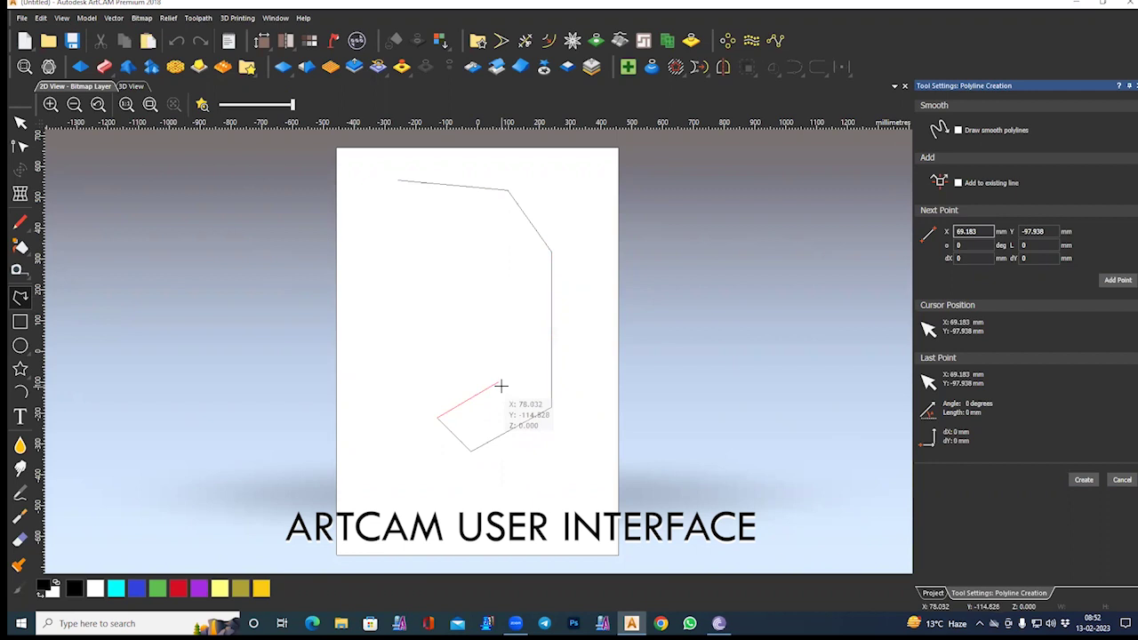
click(475, 287)
click(403, 268)
click(394, 180)
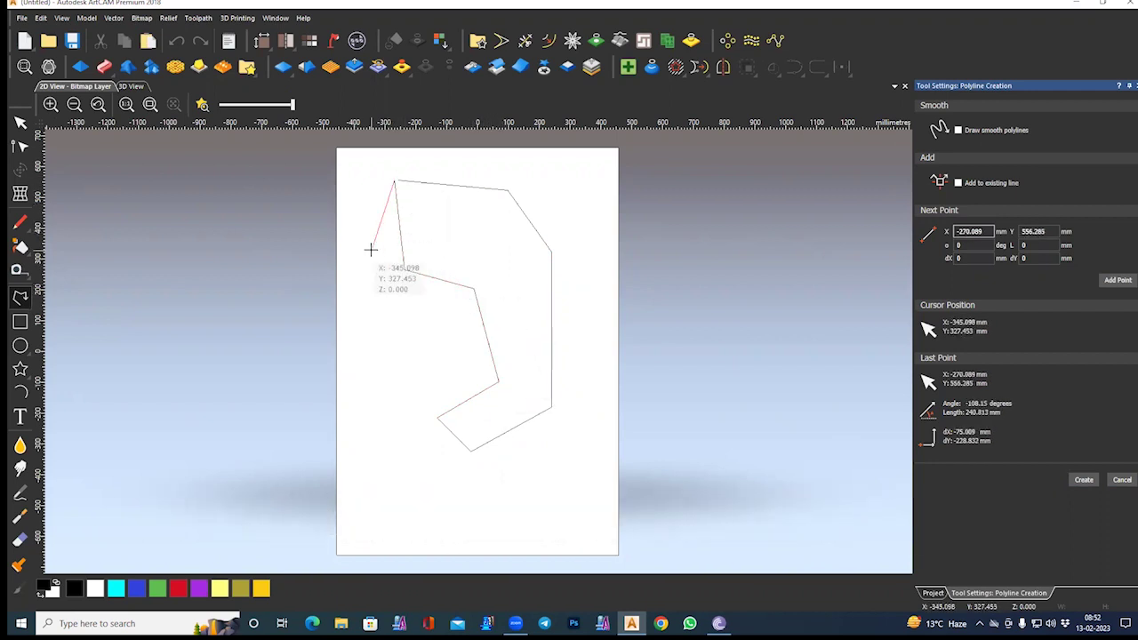
key(Escape)
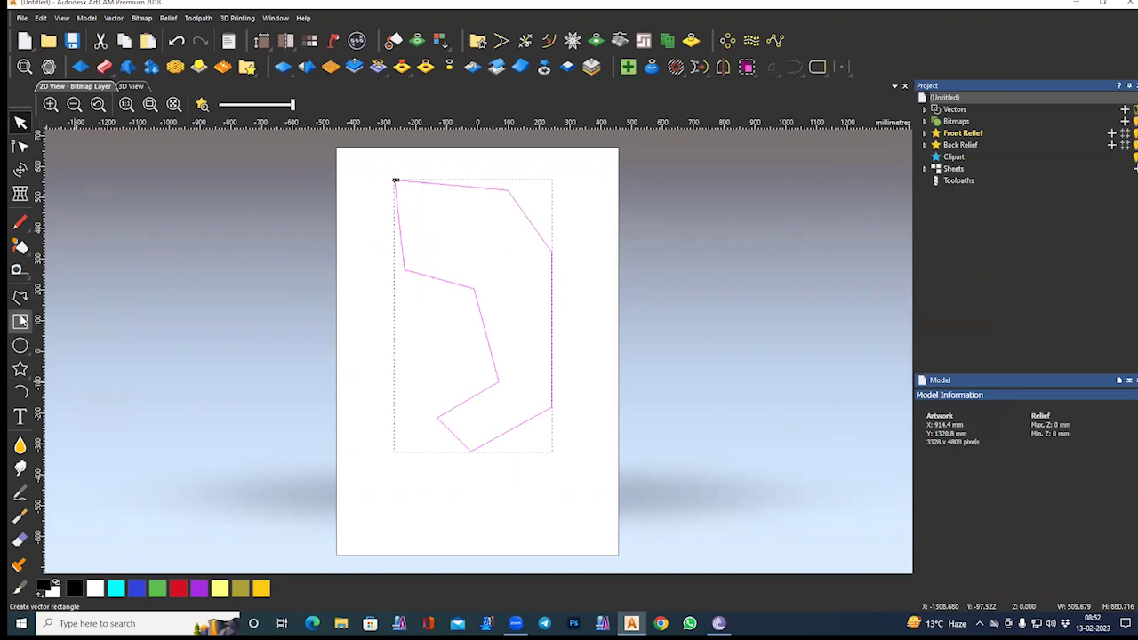
Step: Draw a square about 548 mm wide overlapping the page's lower left edge and another about 377 mm wide overlapping it
click(20, 321)
drag(367, 318, 425, 486)
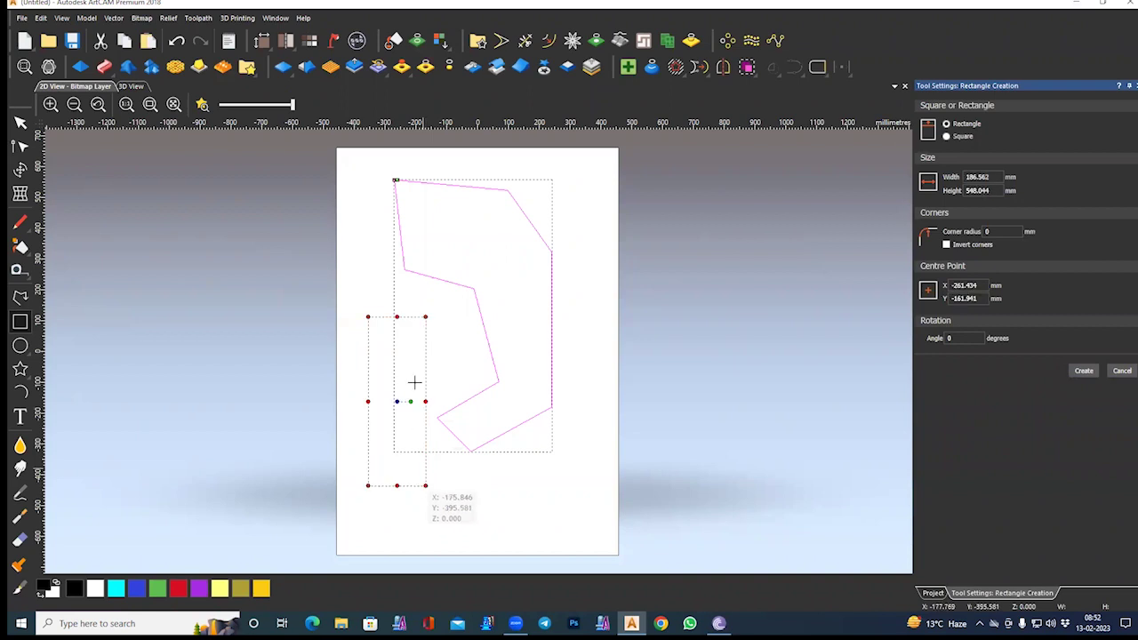
click(962, 136)
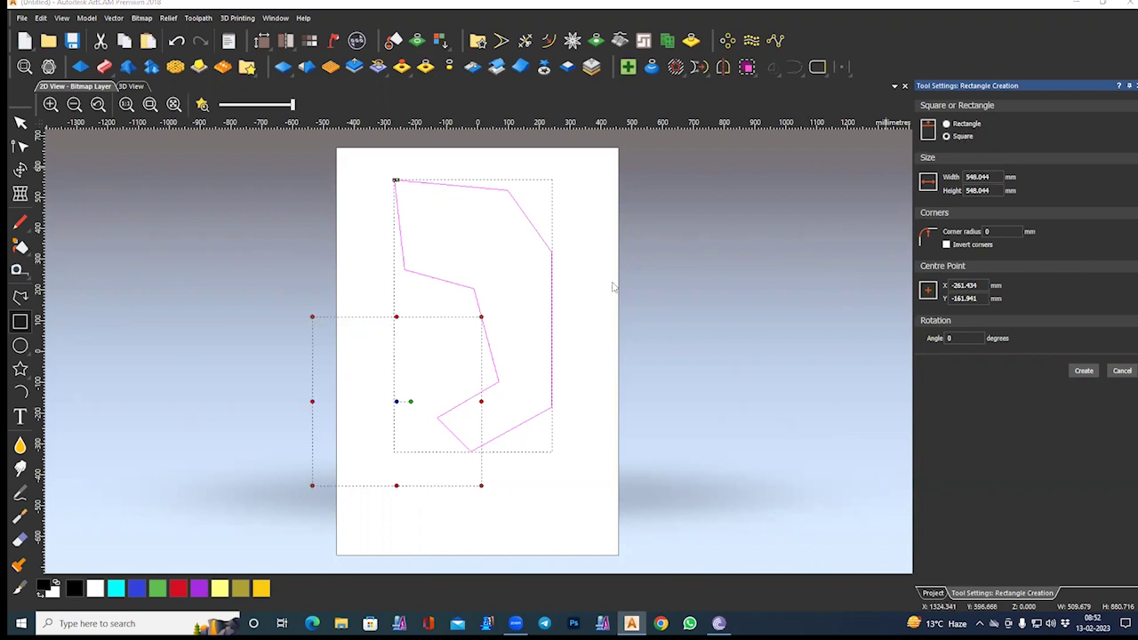
drag(357, 262, 474, 378)
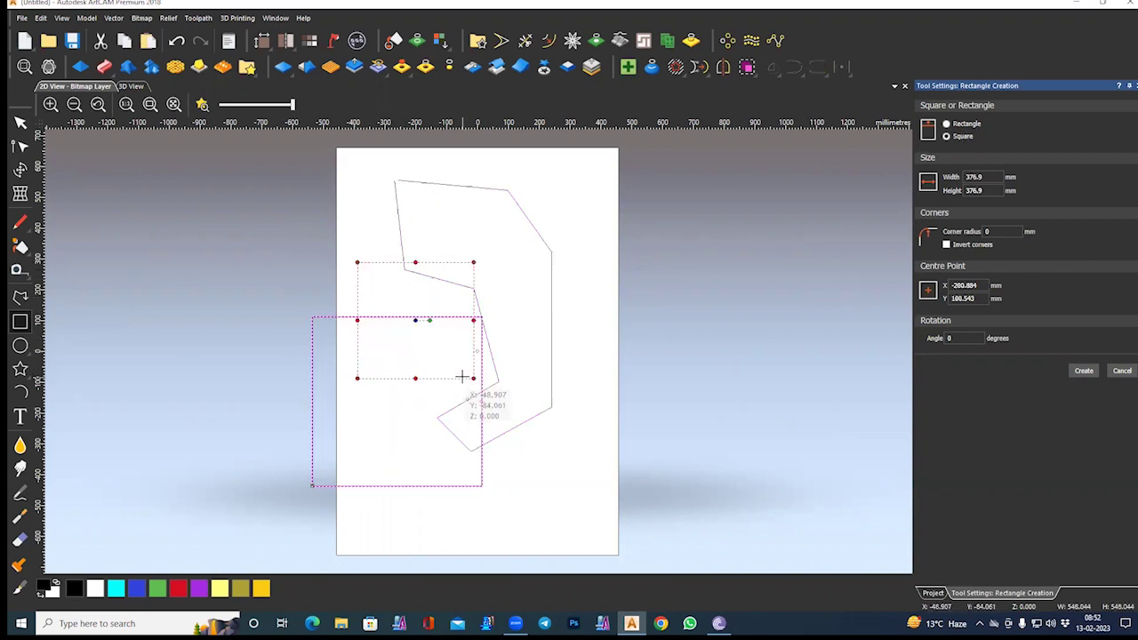
Step: Try further squares in the empty area on both sides of the page, undo them and discard the unfinished one
drag(205, 240, 241, 319)
drag(706, 206, 845, 346)
drag(681, 408, 797, 523)
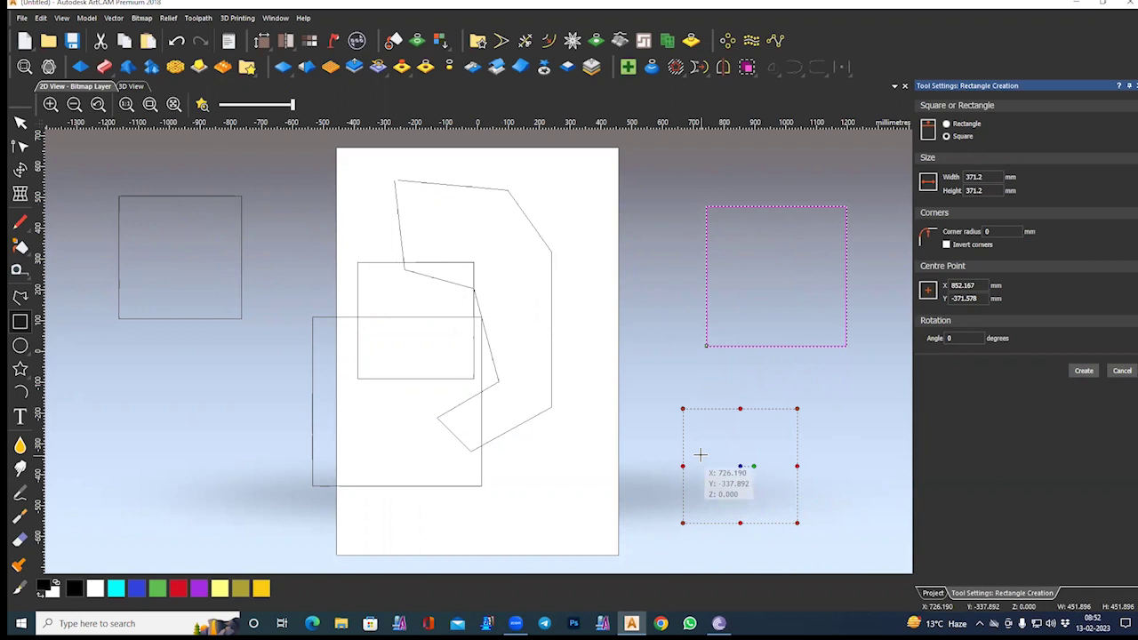
key(ctrl+z)
key(ctrl+z)
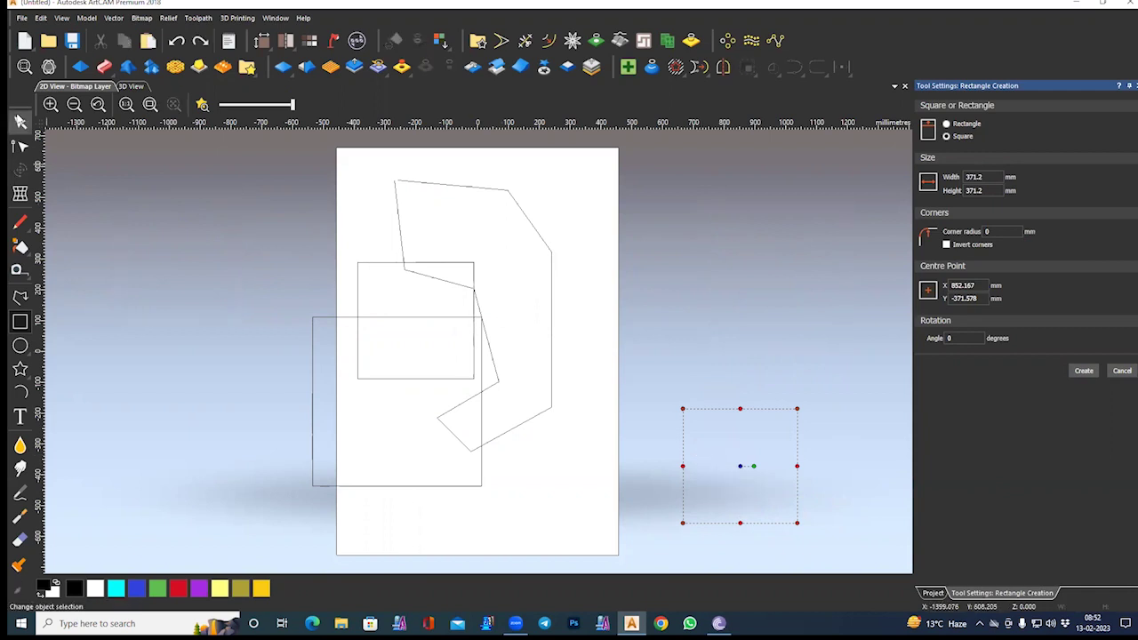
click(21, 121)
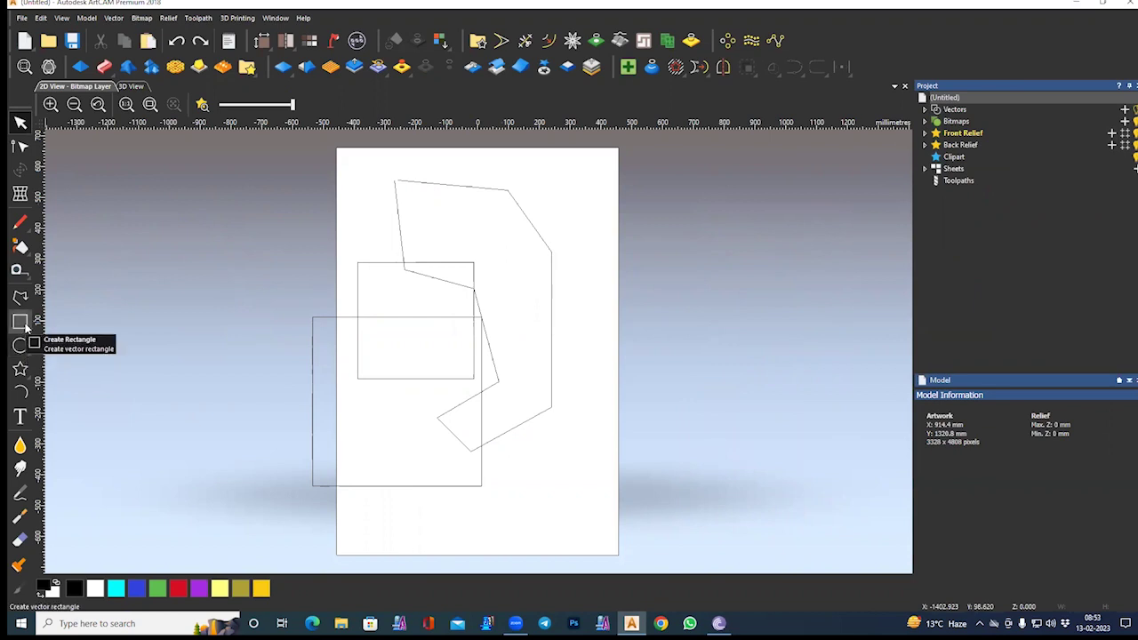
Step: Draw a closed four-sided polyline about 140 by 250 mm in the page's upper right corner
click(21, 296)
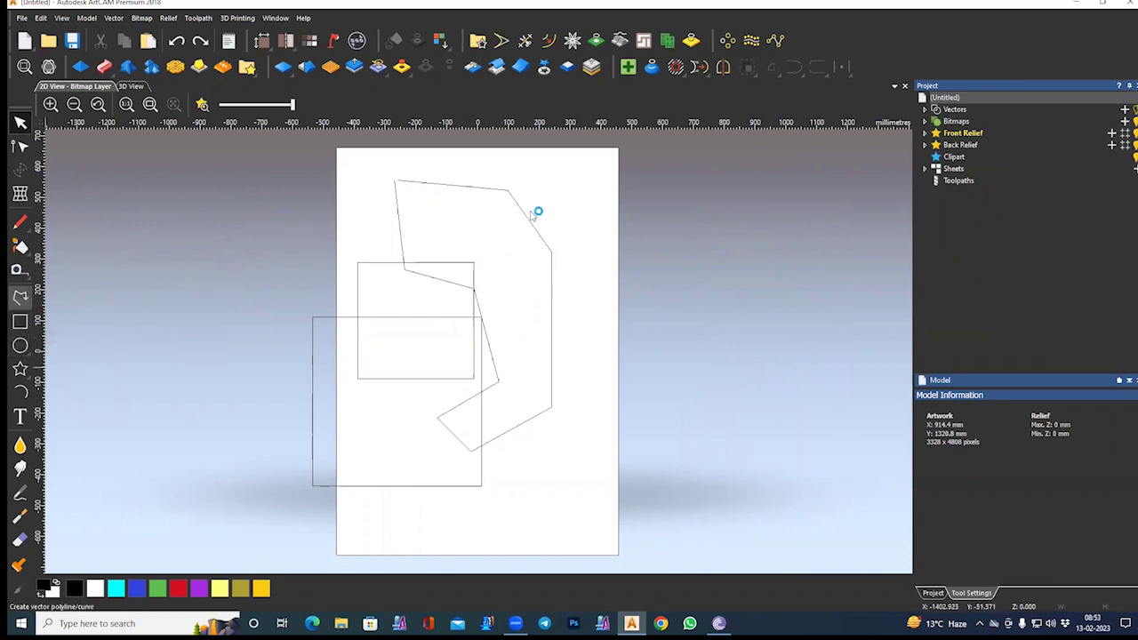
click(561, 172)
click(581, 244)
click(545, 211)
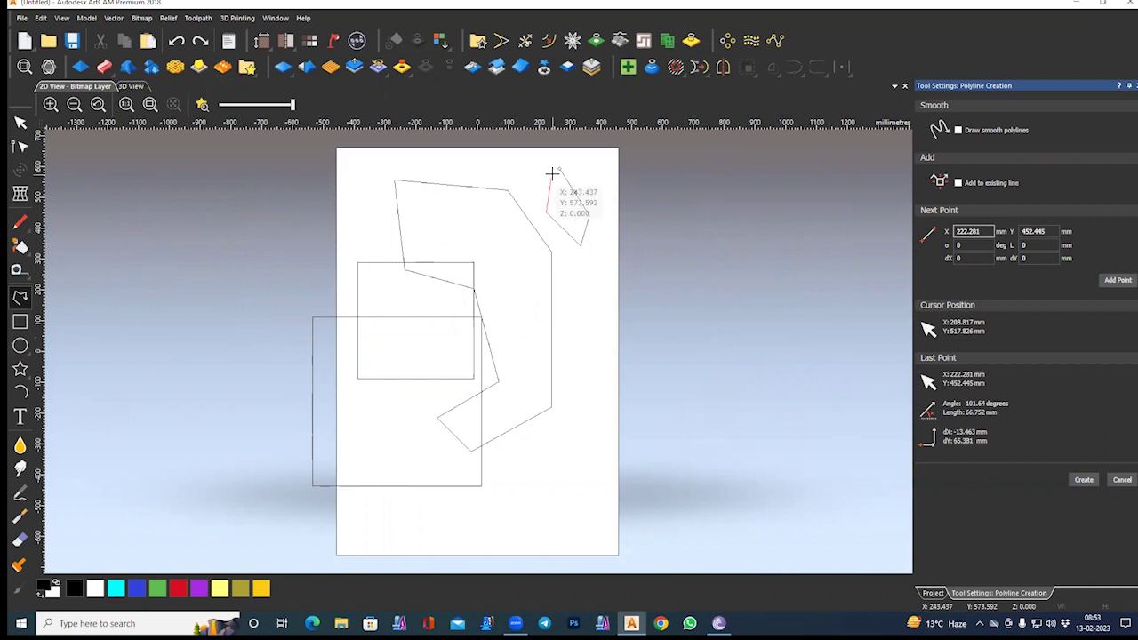
click(560, 170)
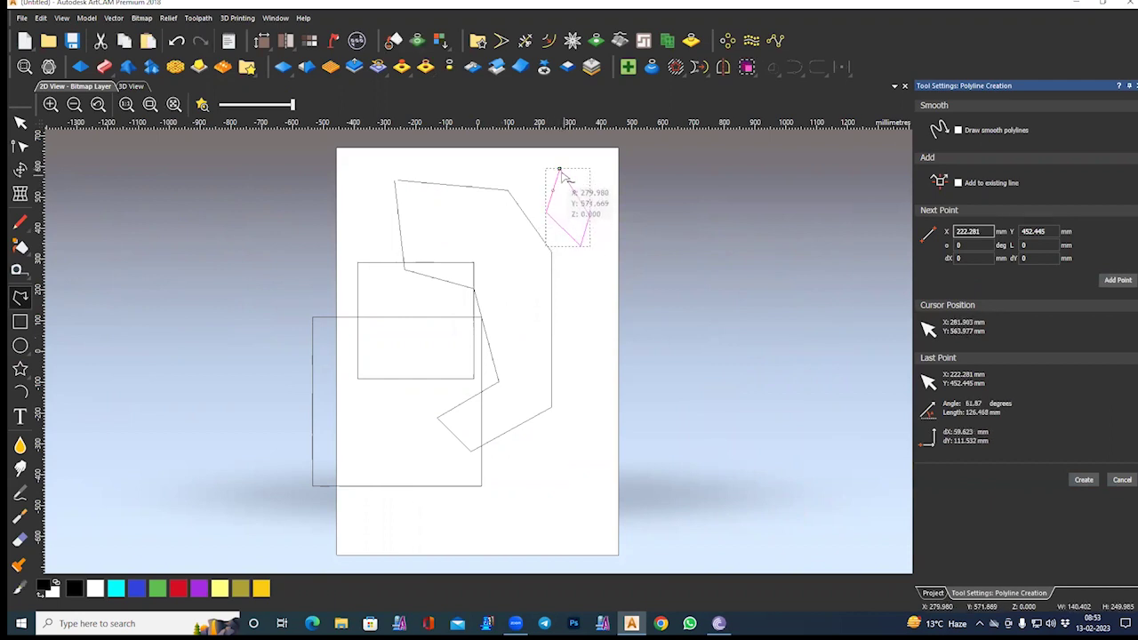
key(Escape)
Step: Try a square about 142 mm wide inside the upper part of the large polyline
scroll(560, 183, up, 3)
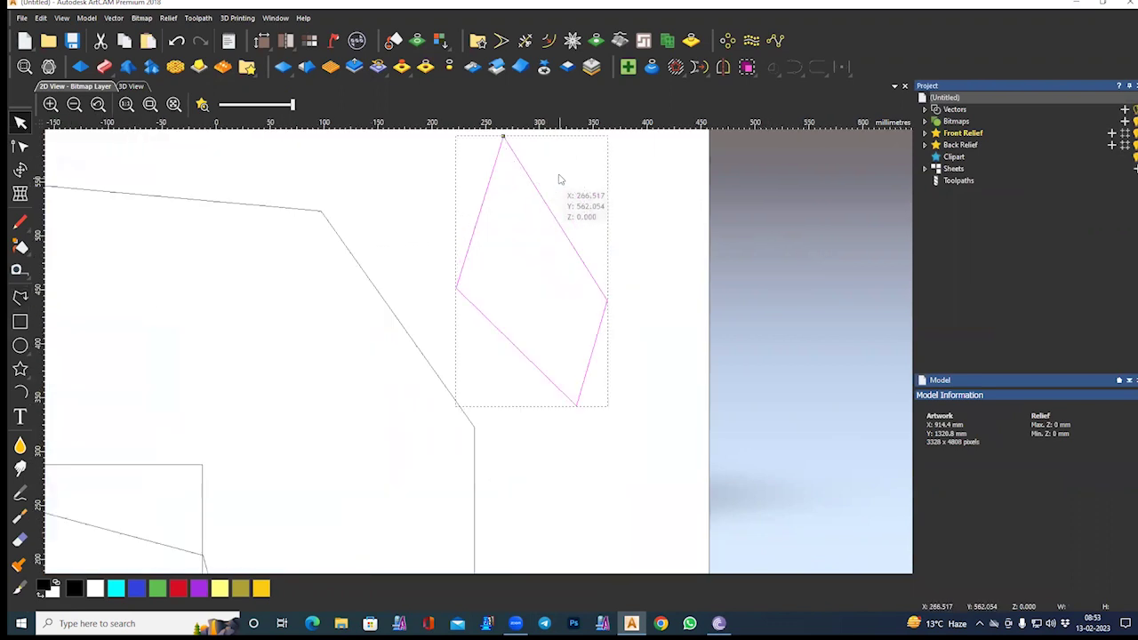
middle_drag(486, 258, 612, 295)
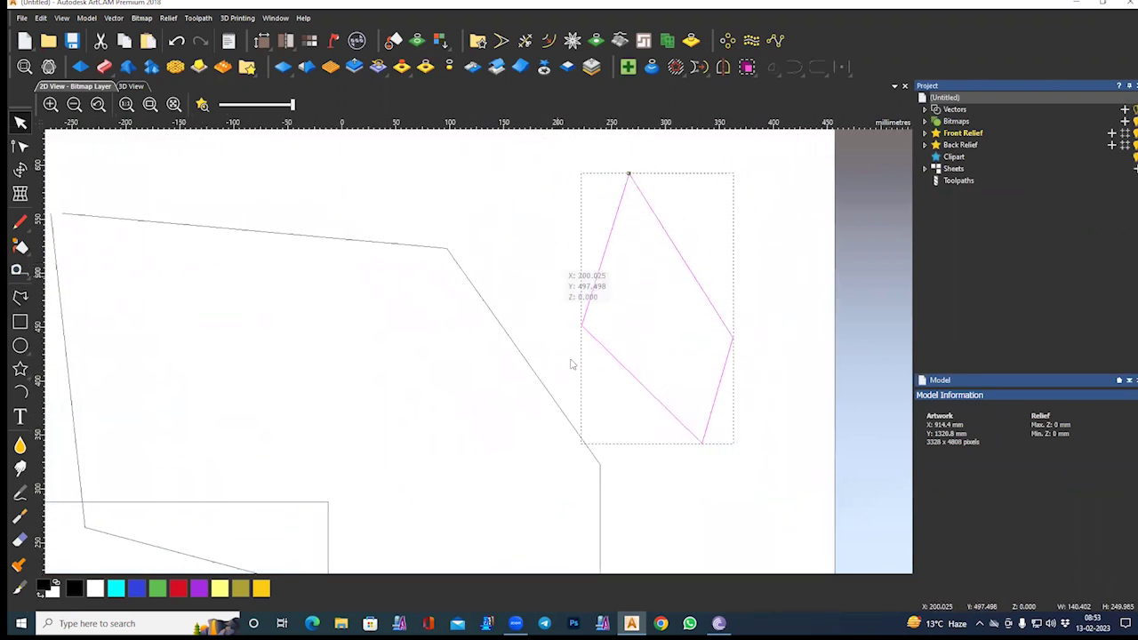
scroll(498, 296, down, 2)
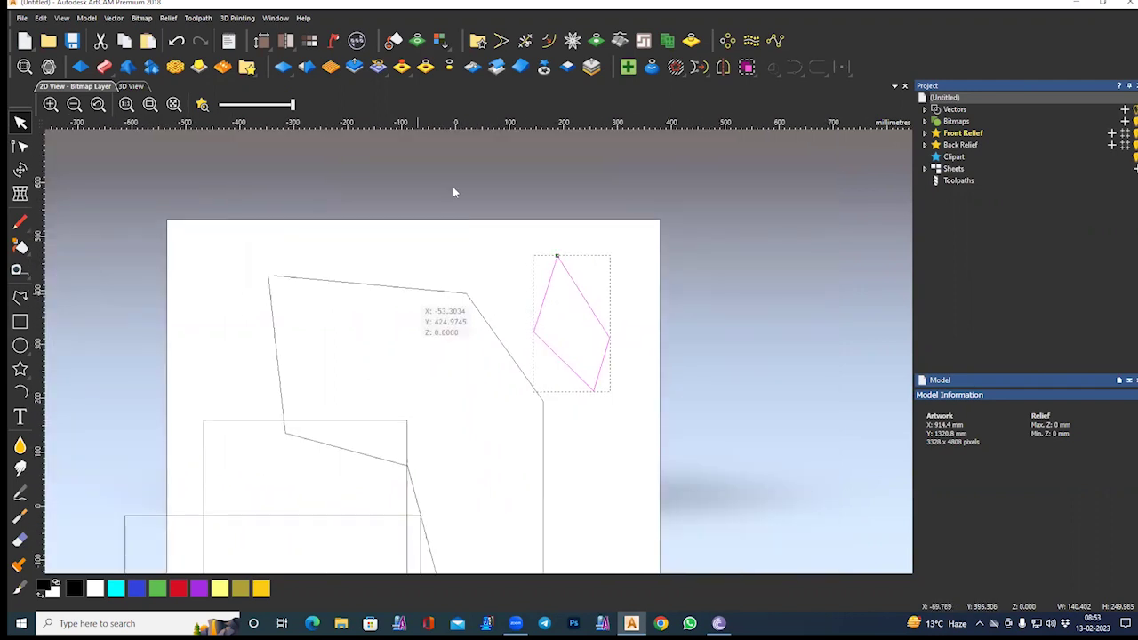
middle_drag(454, 190, 533, 4)
click(20, 321)
middle_drag(587, 353, 430, 442)
drag(304, 231, 378, 306)
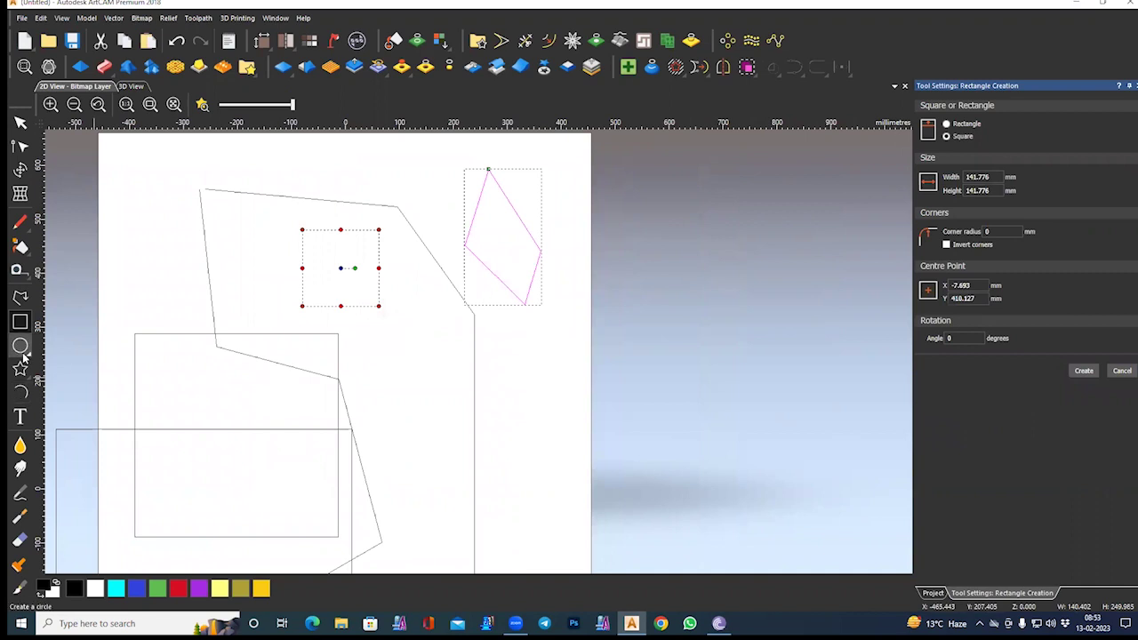
middle_drag(280, 324, 353, 315)
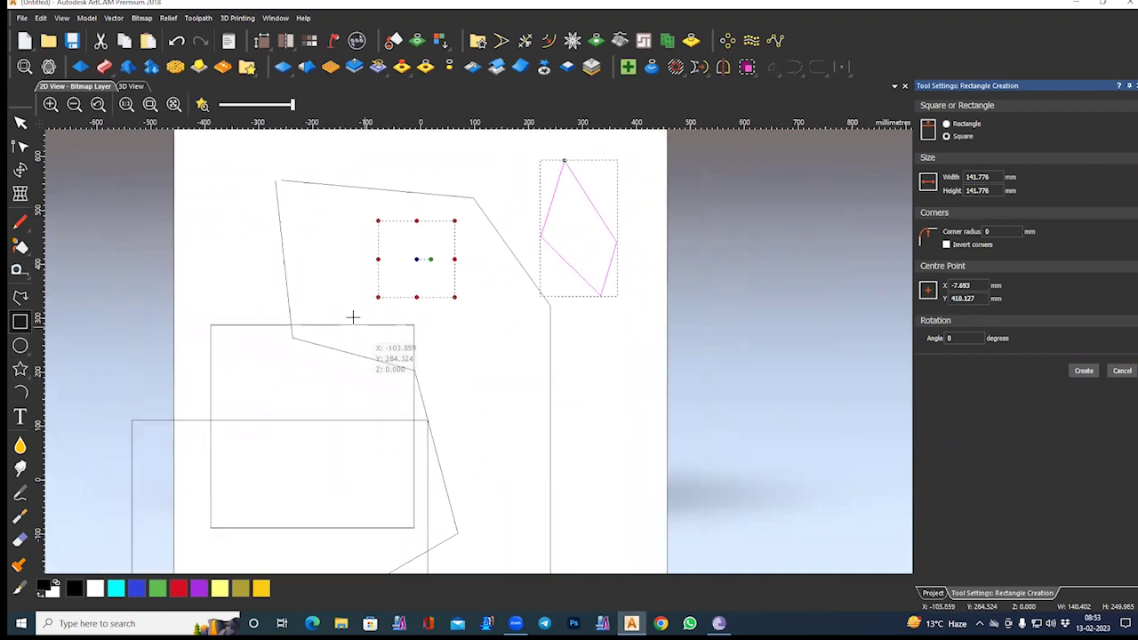
Step: Draw a circle with a radius of about 87 mm inside the upper part of the large polyline
click(28, 353)
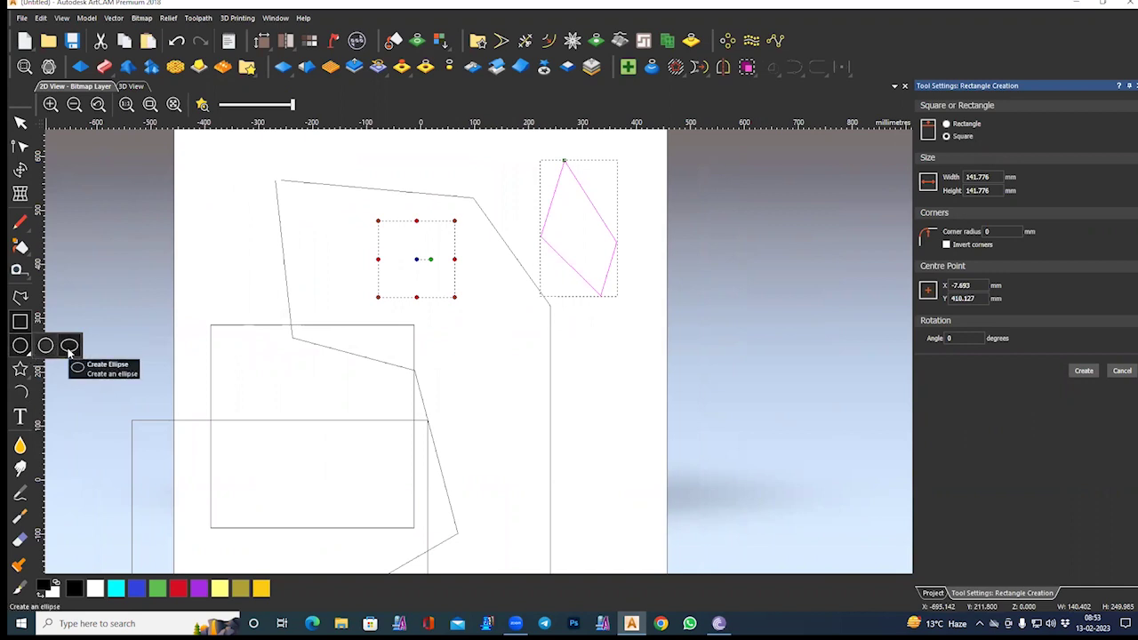
click(46, 345)
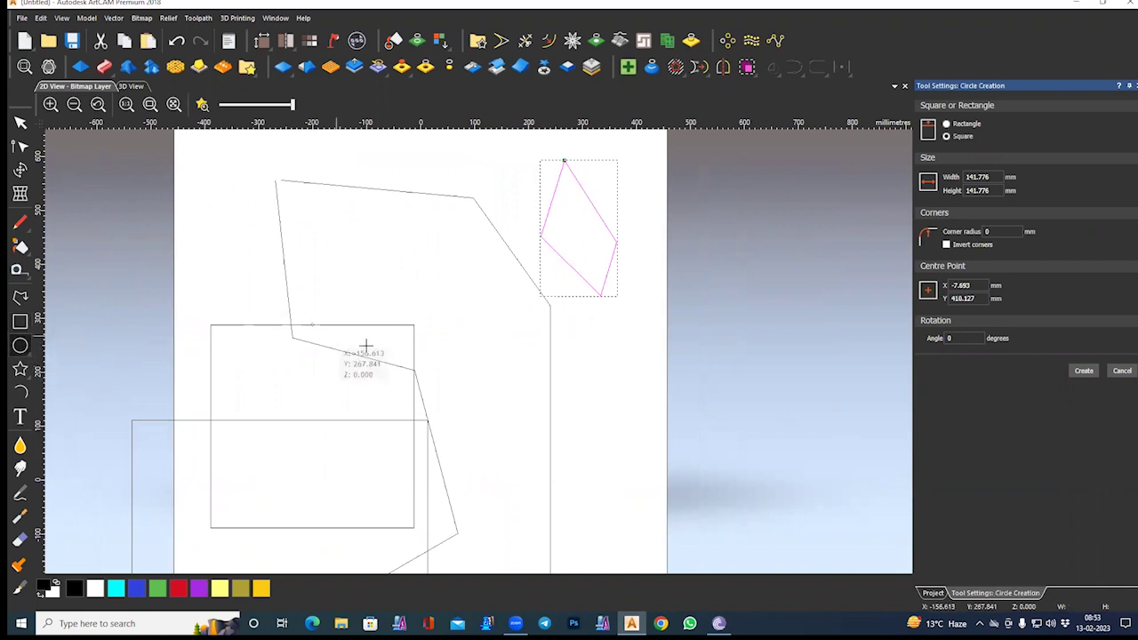
drag(425, 252, 448, 294)
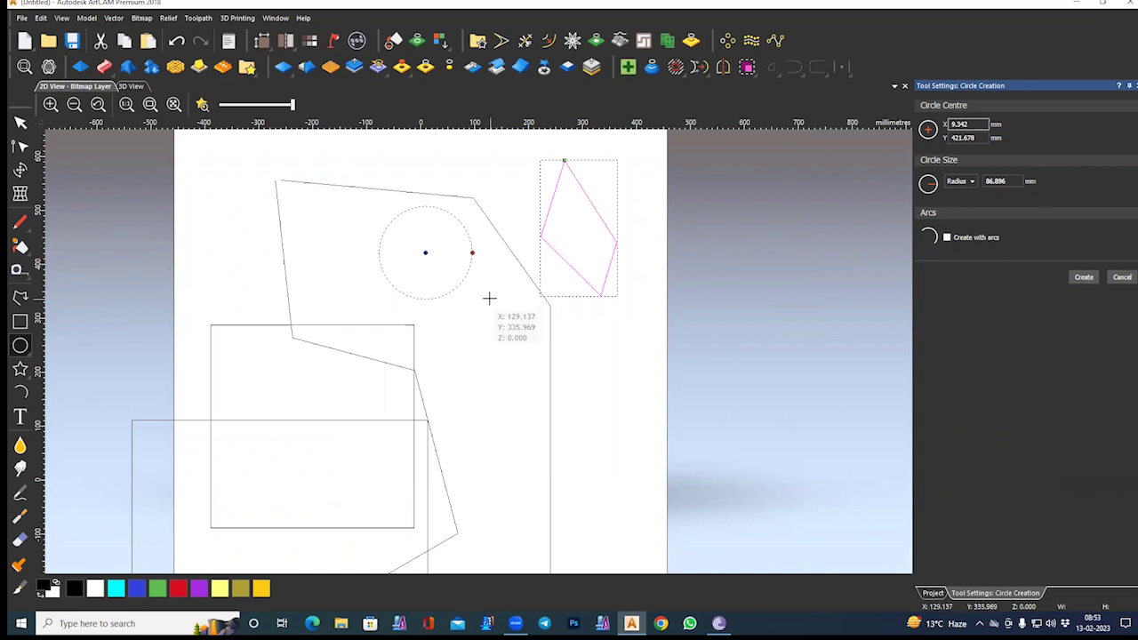
key(Escape)
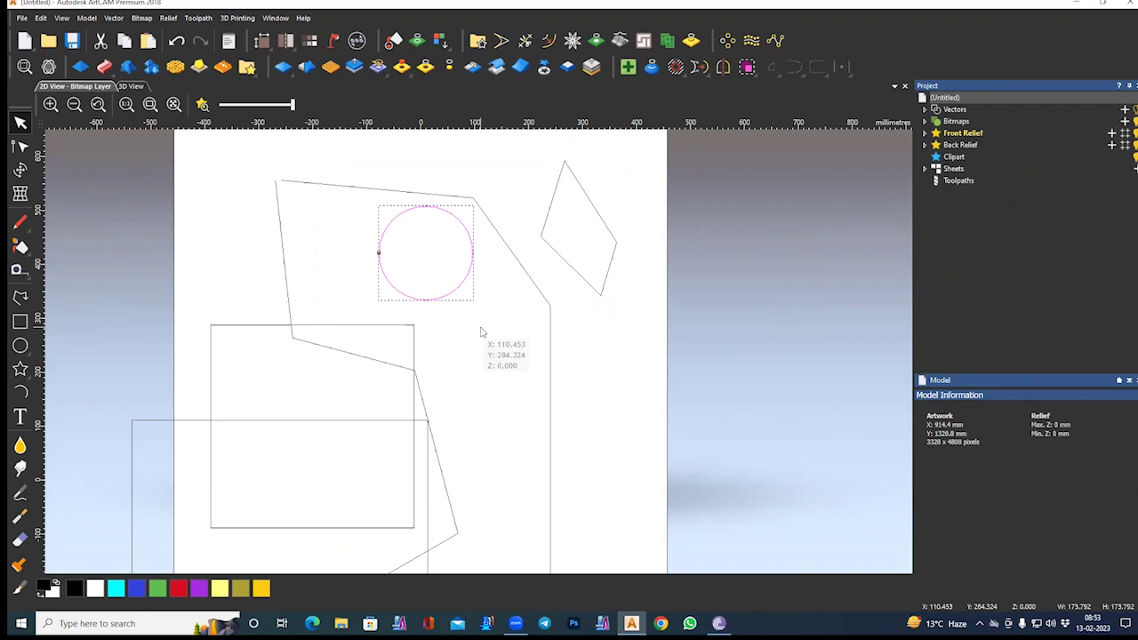
Step: Try a second circle of about 91 mm radius below the first, sized by Radius, and discard it
click(20, 346)
drag(480, 361, 529, 361)
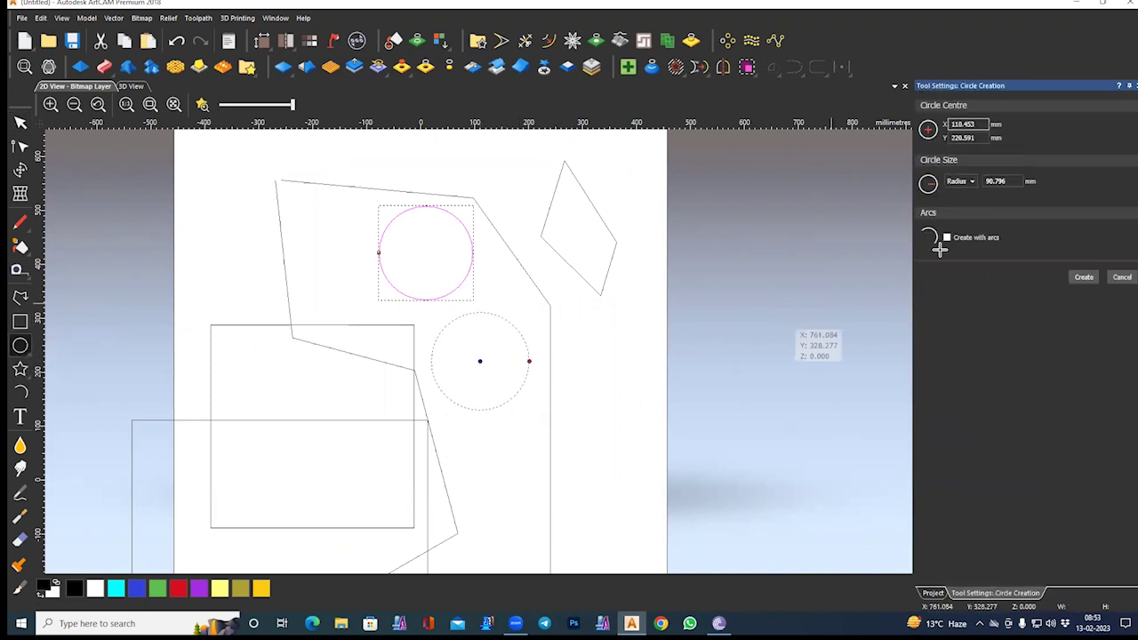
click(956, 140)
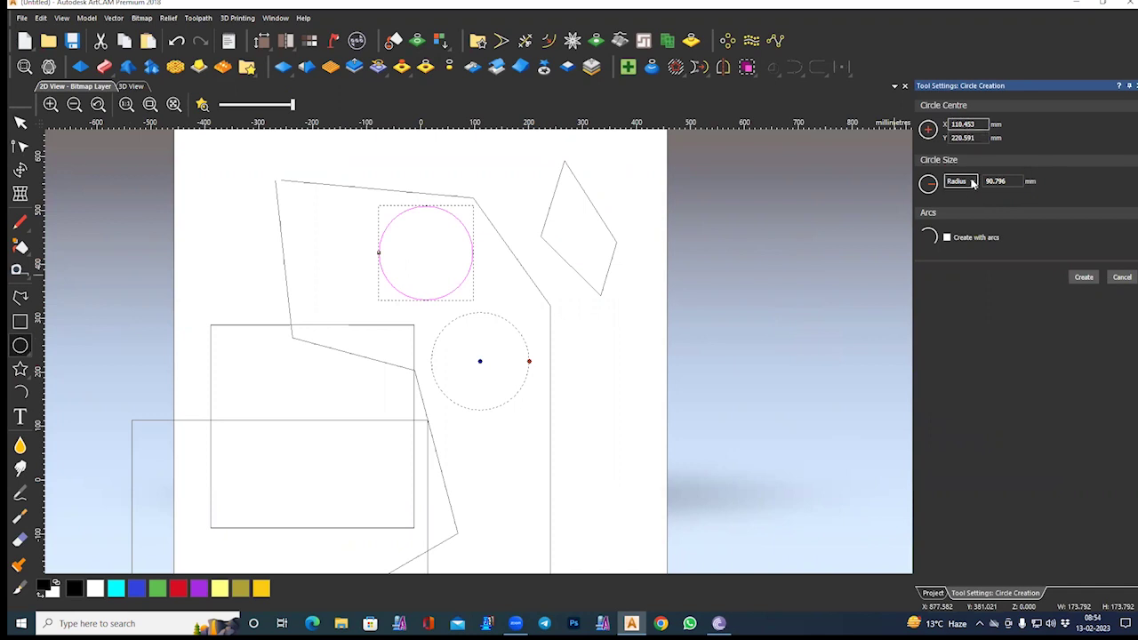
click(973, 182)
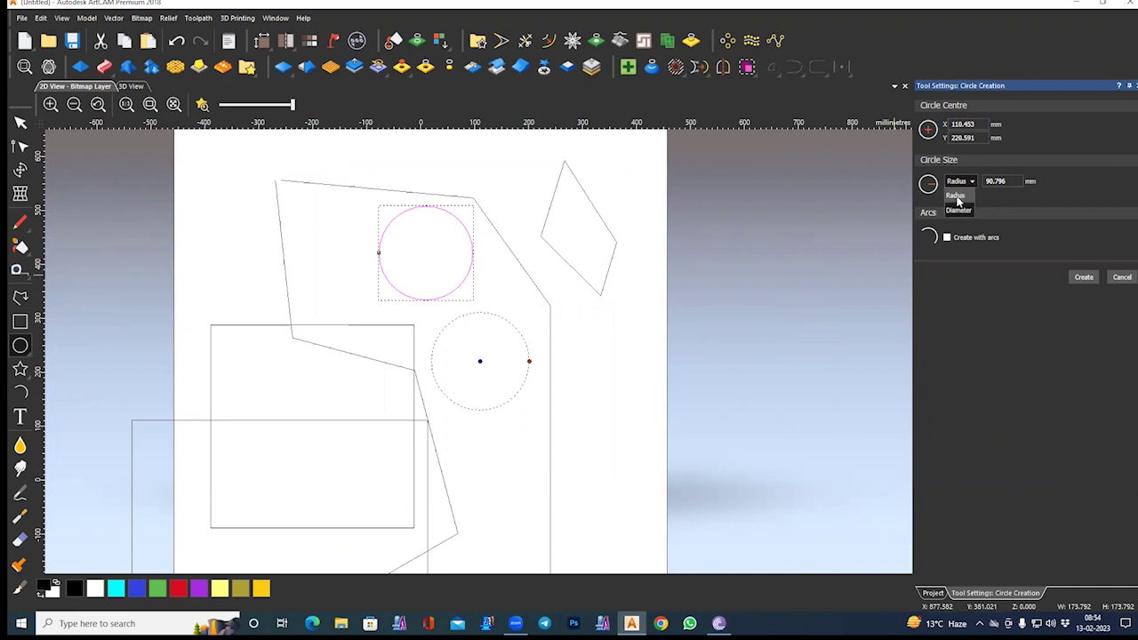
click(956, 196)
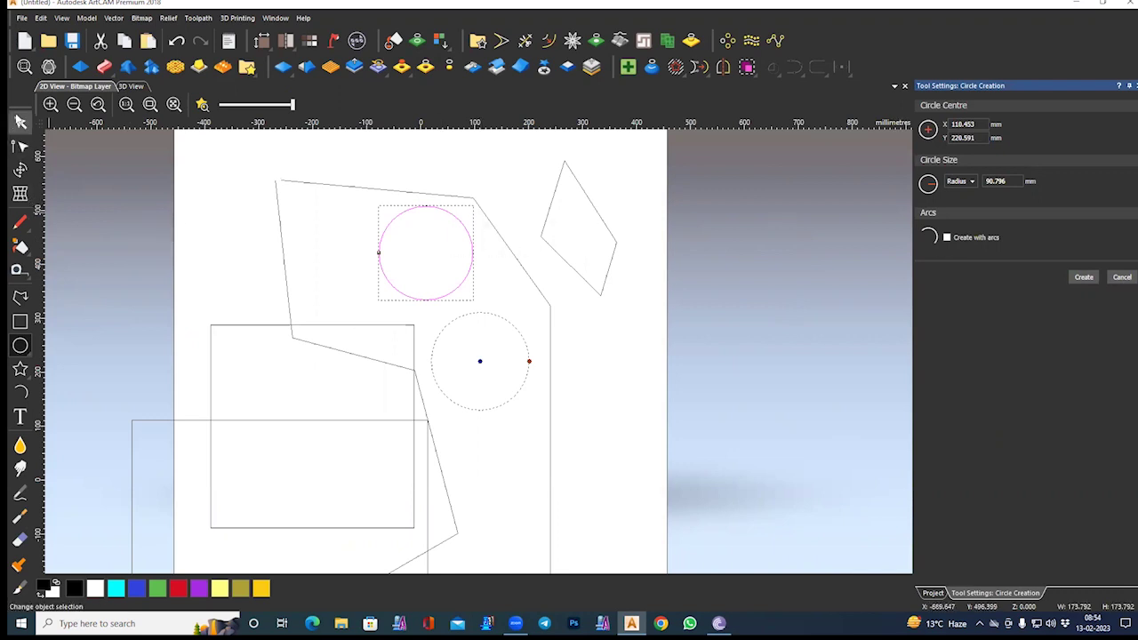
click(20, 122)
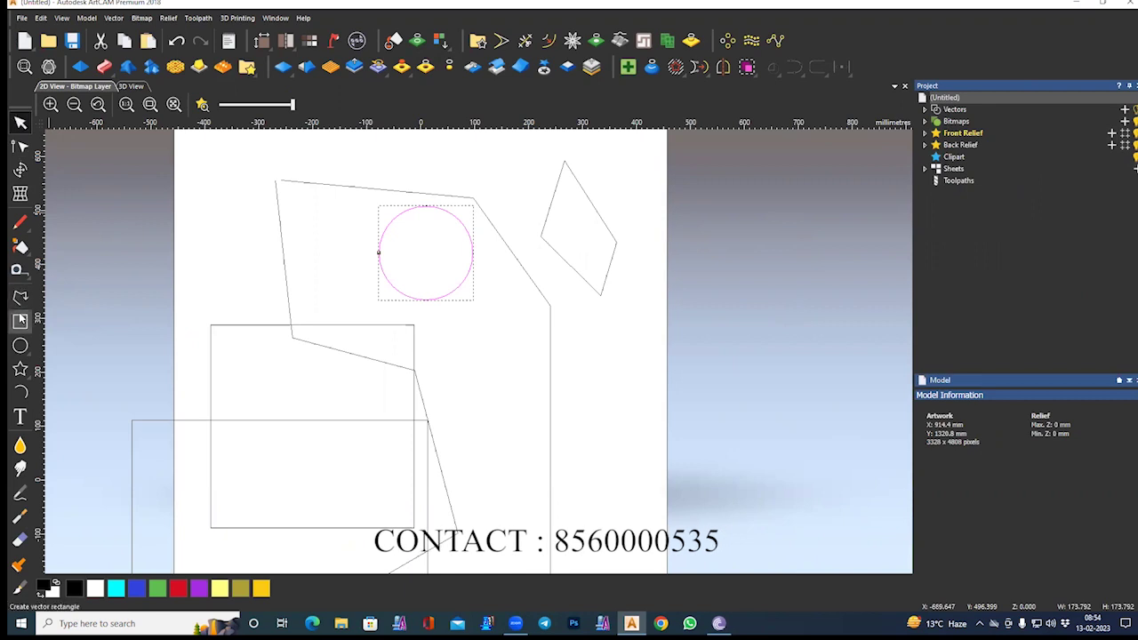
Step: Draw a four-point star below the circle with radii of about 103 mm and 33 mm
click(21, 374)
drag(480, 382, 506, 418)
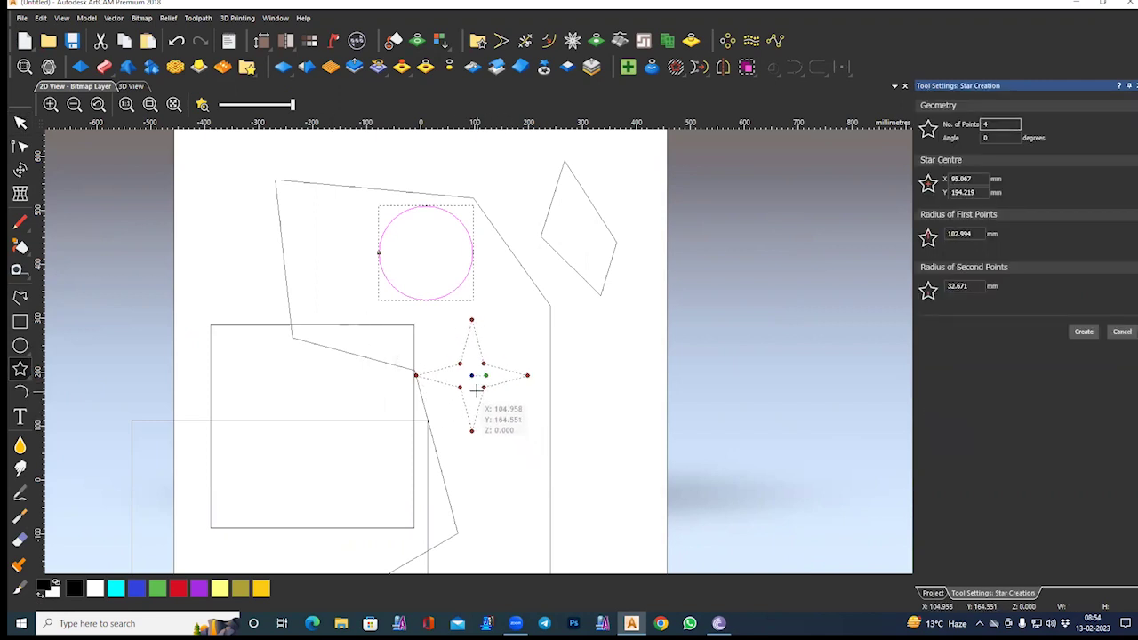
click(495, 433)
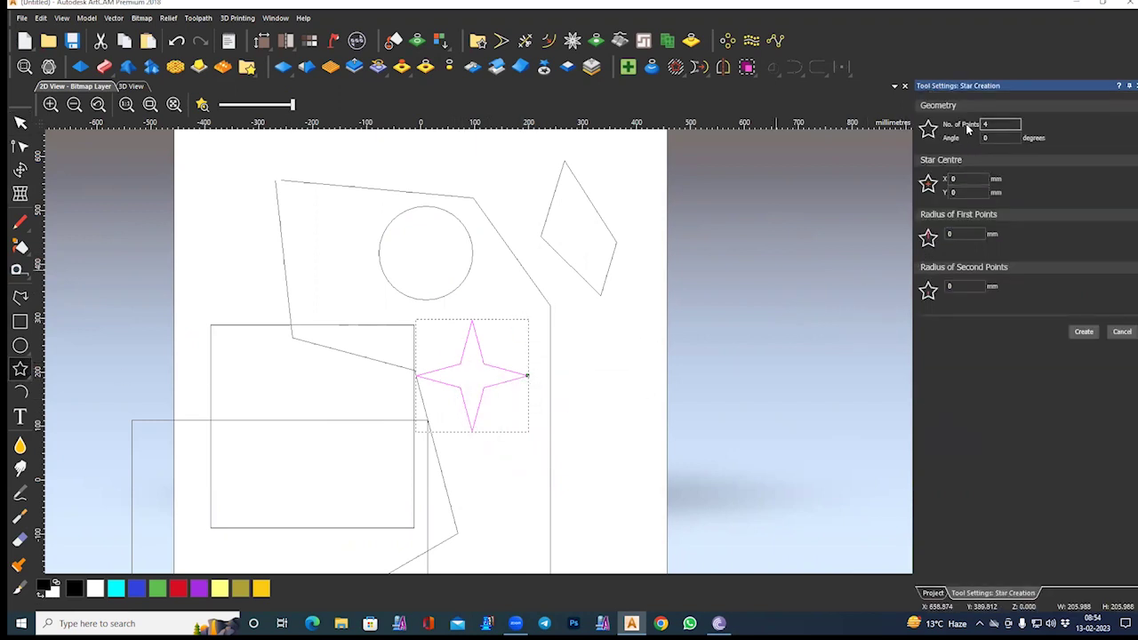
Step: Draw a 12-point star in the page's lower right corner with radii of about 152 mm and 63 mm
drag(994, 123, 977, 123)
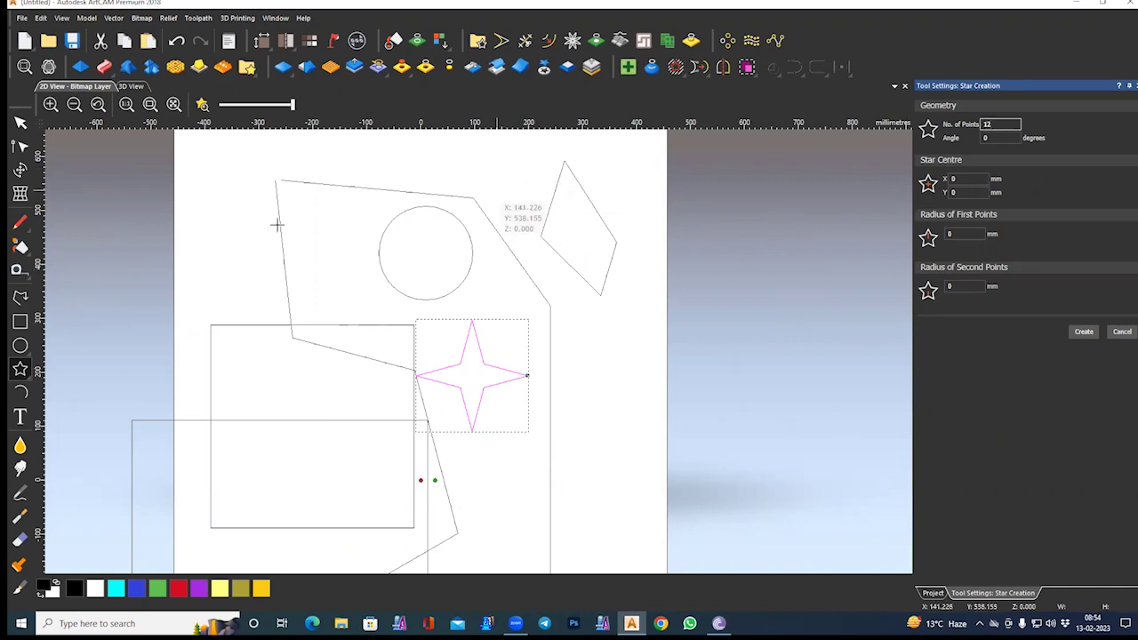
scroll(304, 220, down, 3)
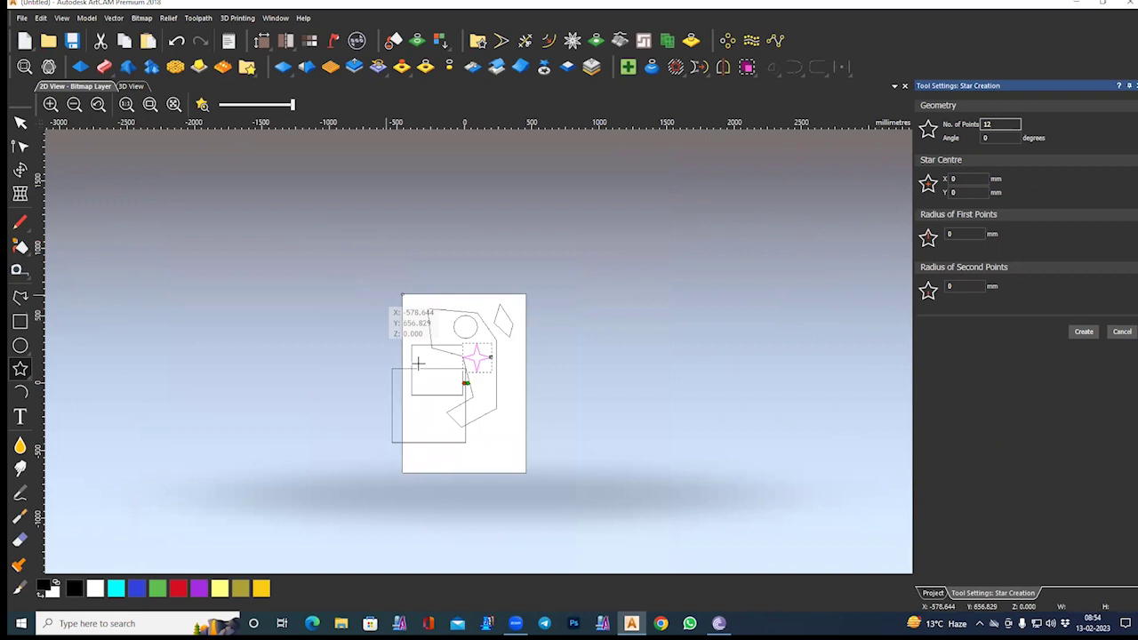
scroll(503, 459, up, 3)
drag(494, 396, 557, 447)
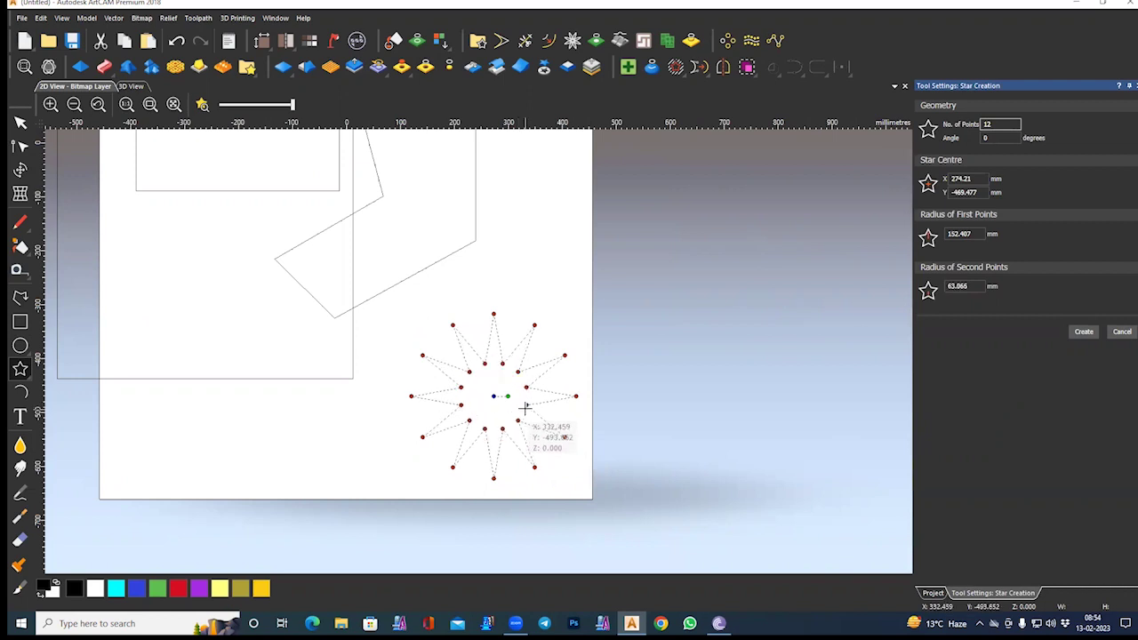
click(521, 399)
scroll(373, 429, down, 3)
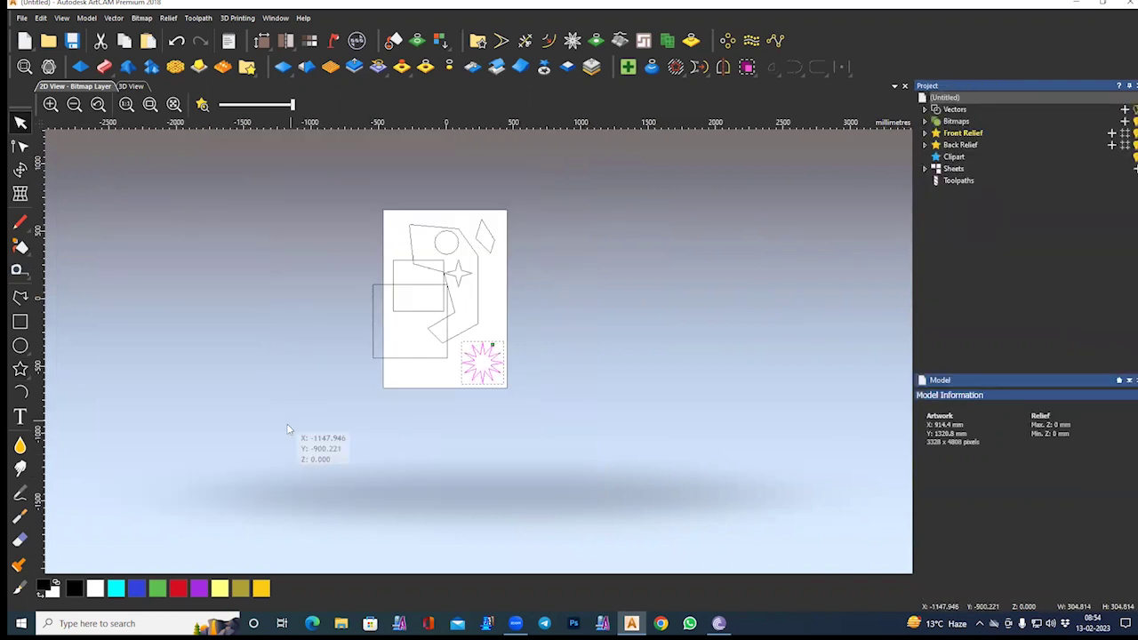
Step: Zoom in and out on the drawn vectors and pan the page across the 2D view
scroll(317, 325, up, 1)
scroll(453, 262, down, 1)
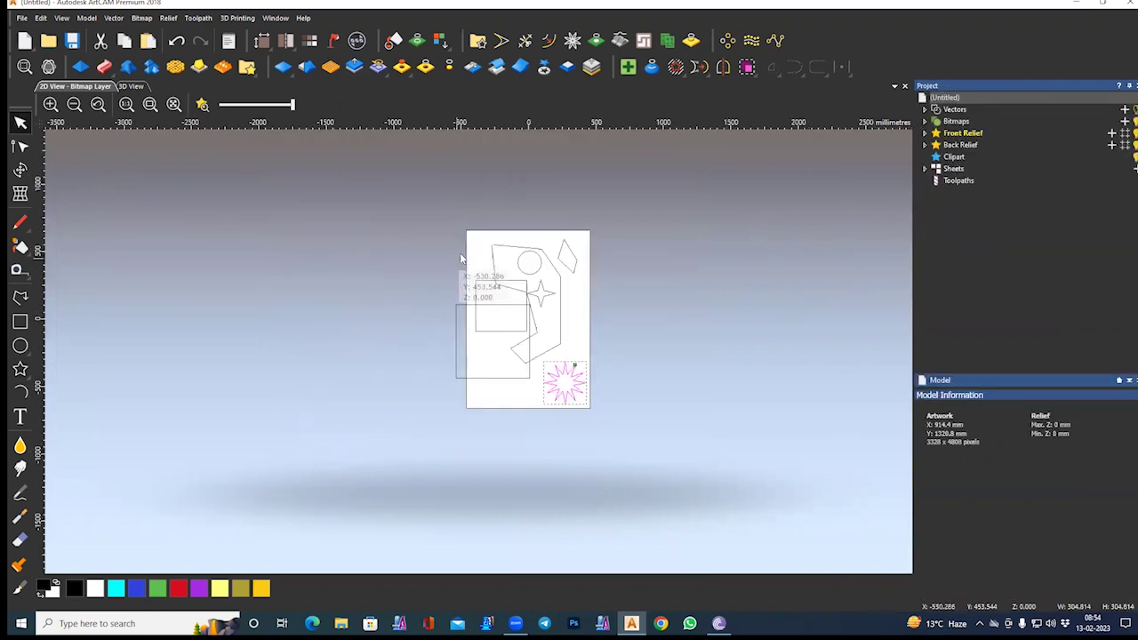
scroll(441, 270, up, 3)
scroll(451, 360, down, 3)
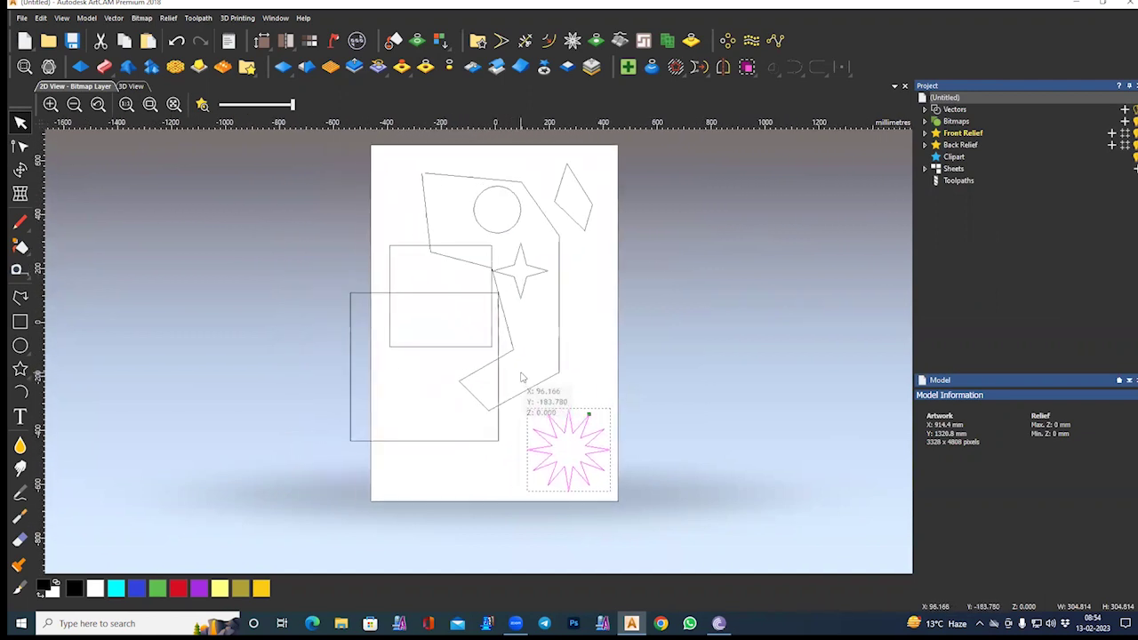
scroll(491, 376, up, 3)
middle_drag(524, 350, 447, 375)
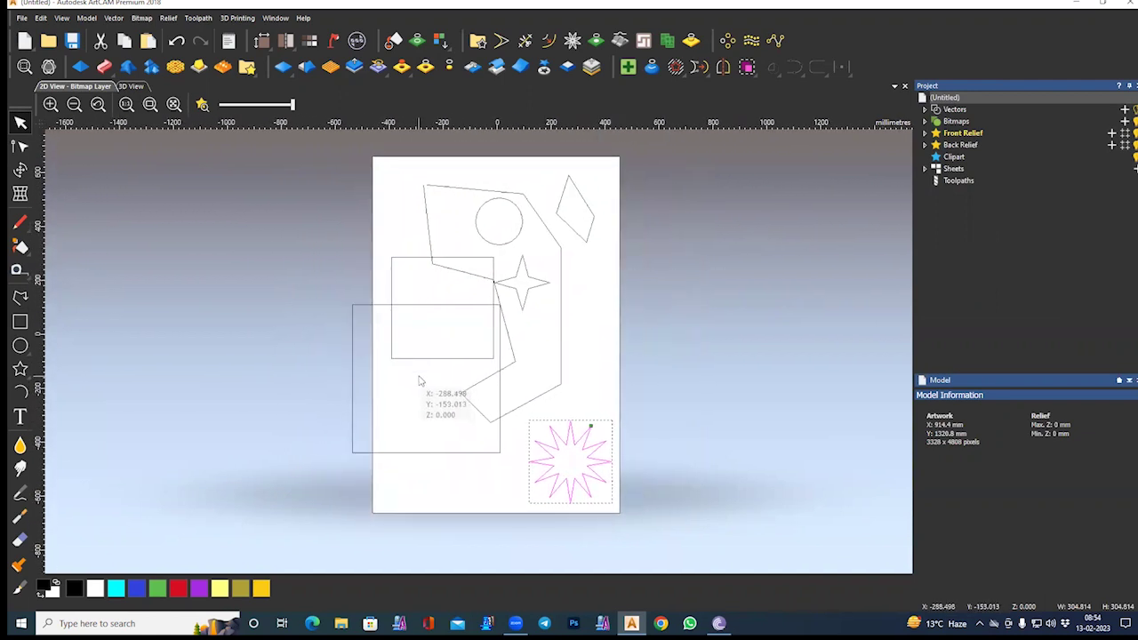
Step: Compare the Zoom In, Previous View, 1:1, Scale to Fit Model and Scale to Fit Selection views, ending with the whole model fitted
click(50, 105)
click(97, 104)
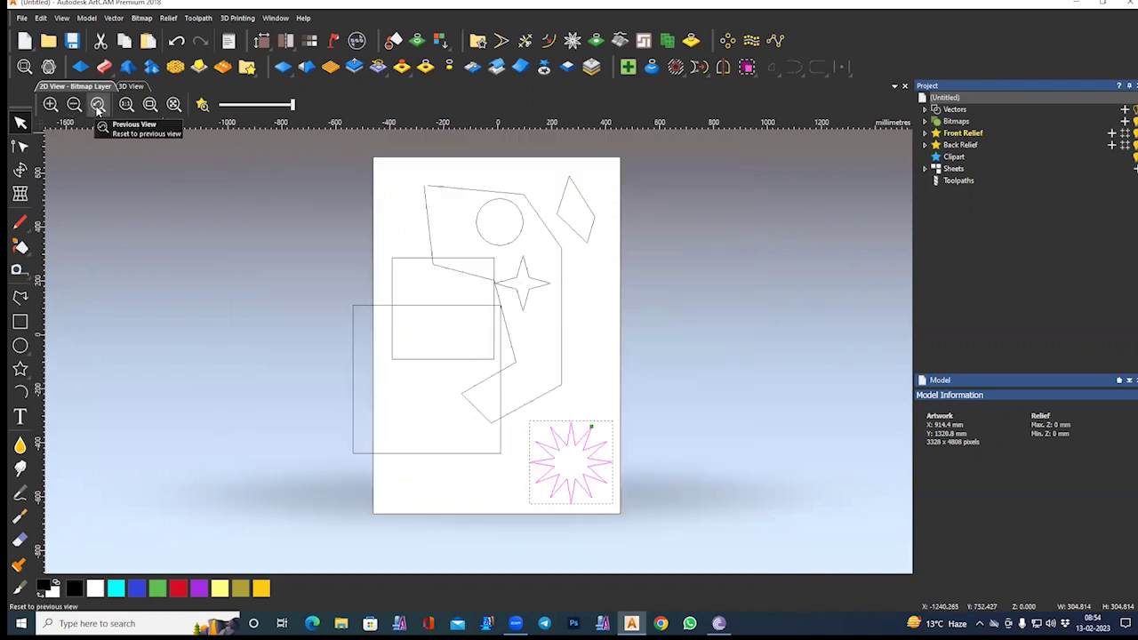
click(98, 105)
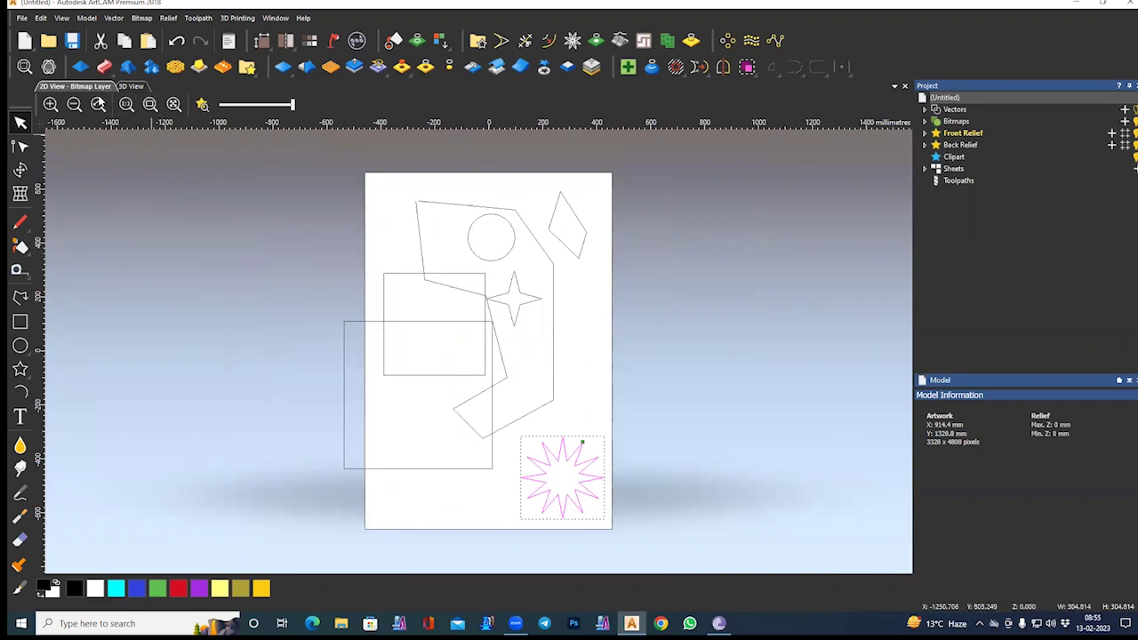
click(127, 105)
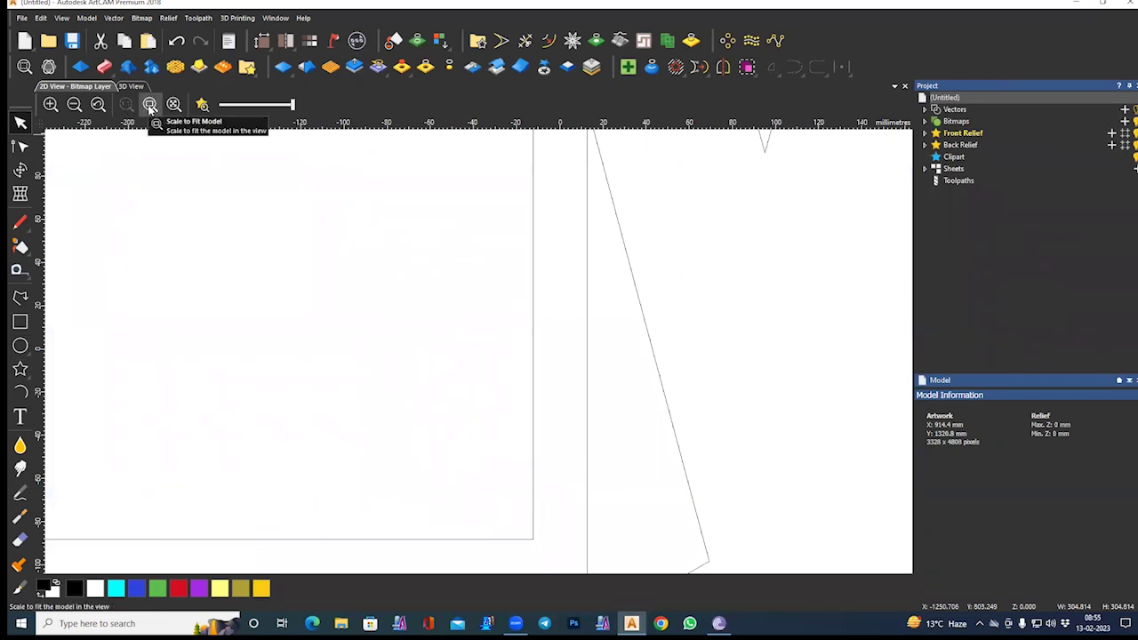
click(150, 105)
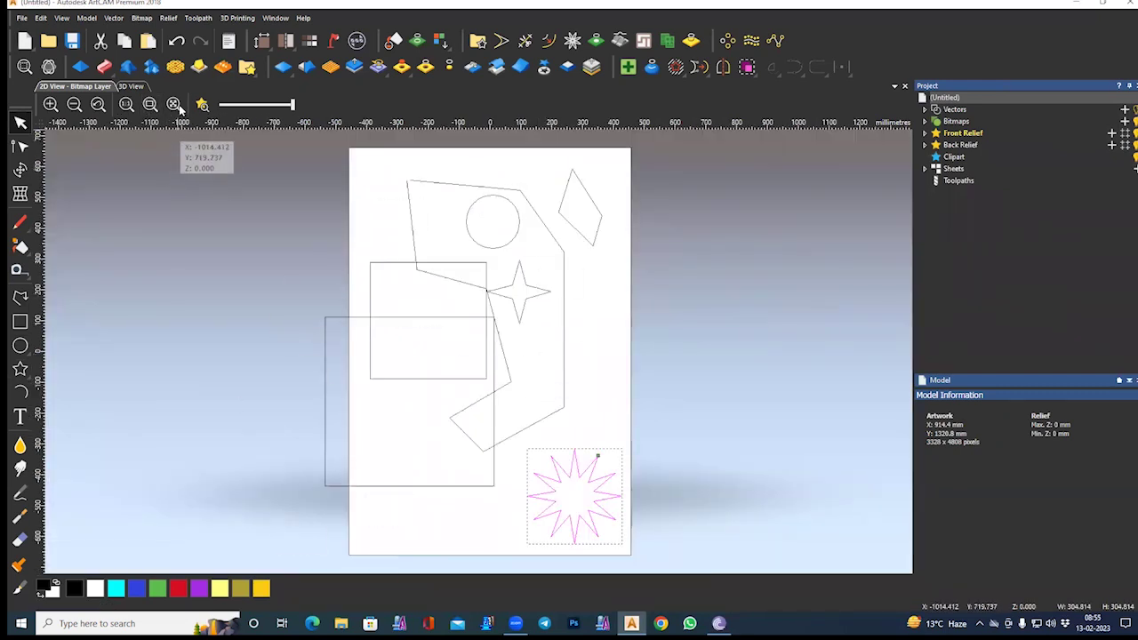
click(175, 105)
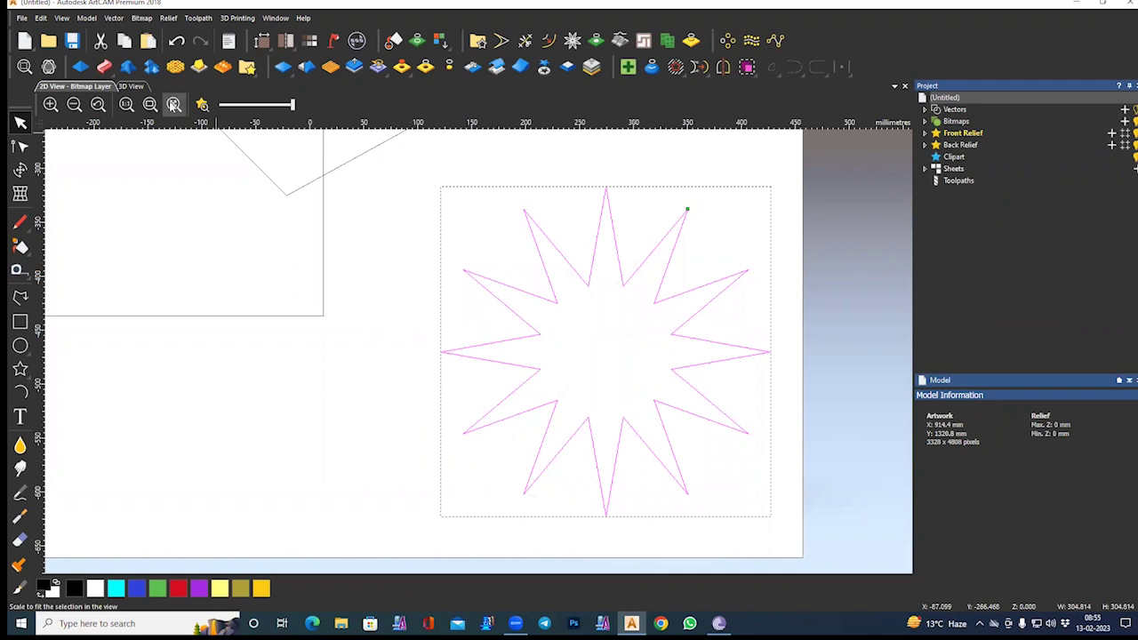
click(149, 104)
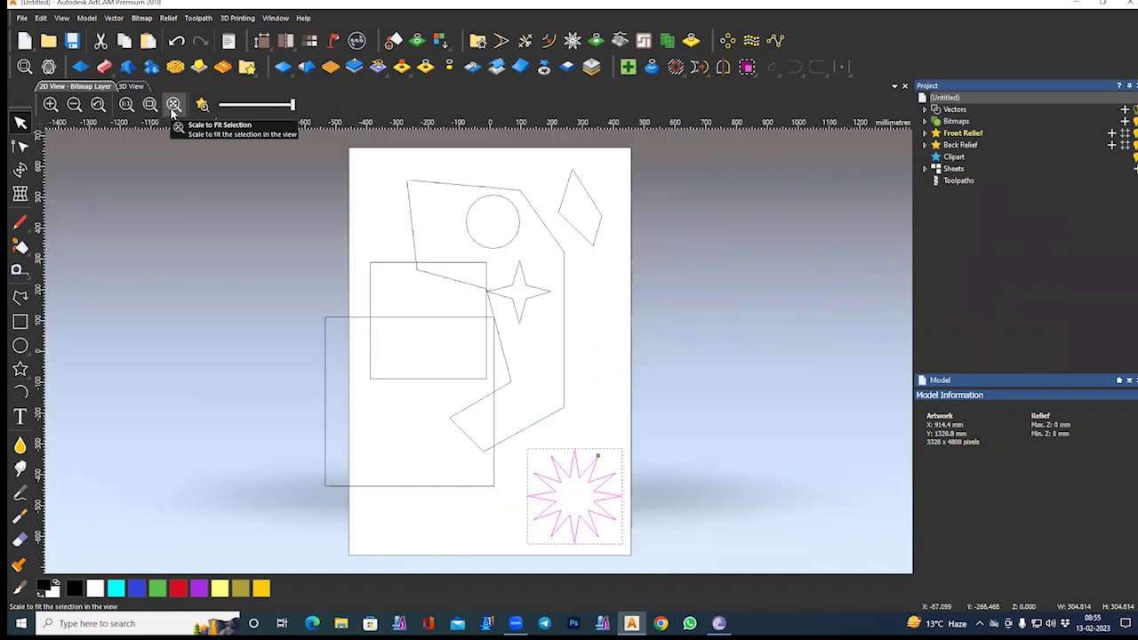
click(174, 105)
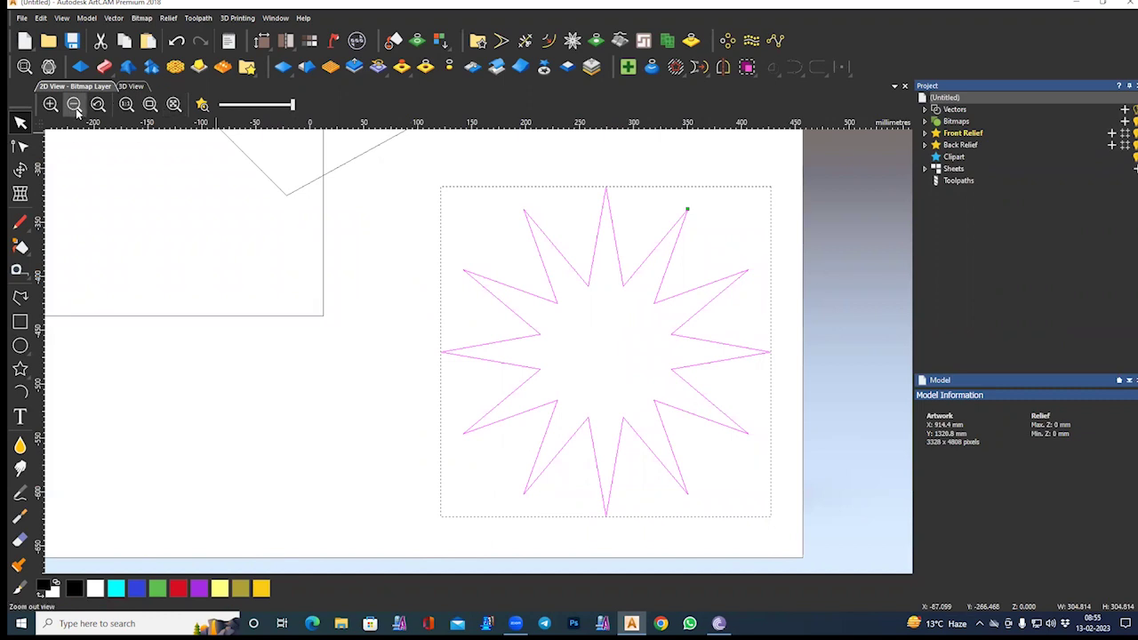
click(150, 105)
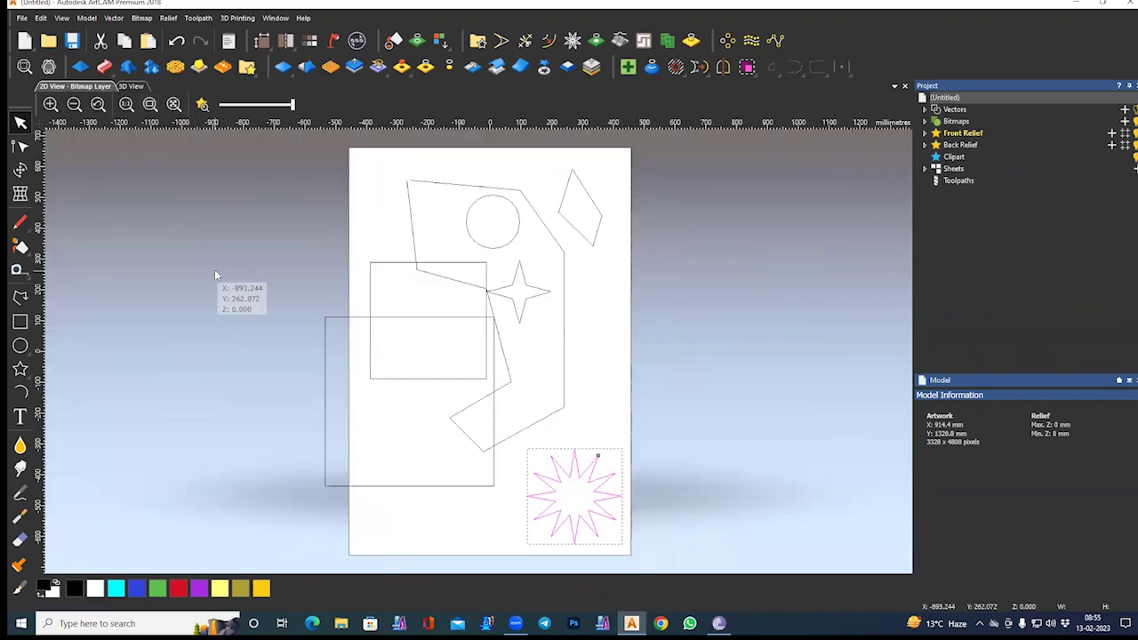
Step: Select all the vectors on and around the page and delete them
click(202, 331)
click(313, 343)
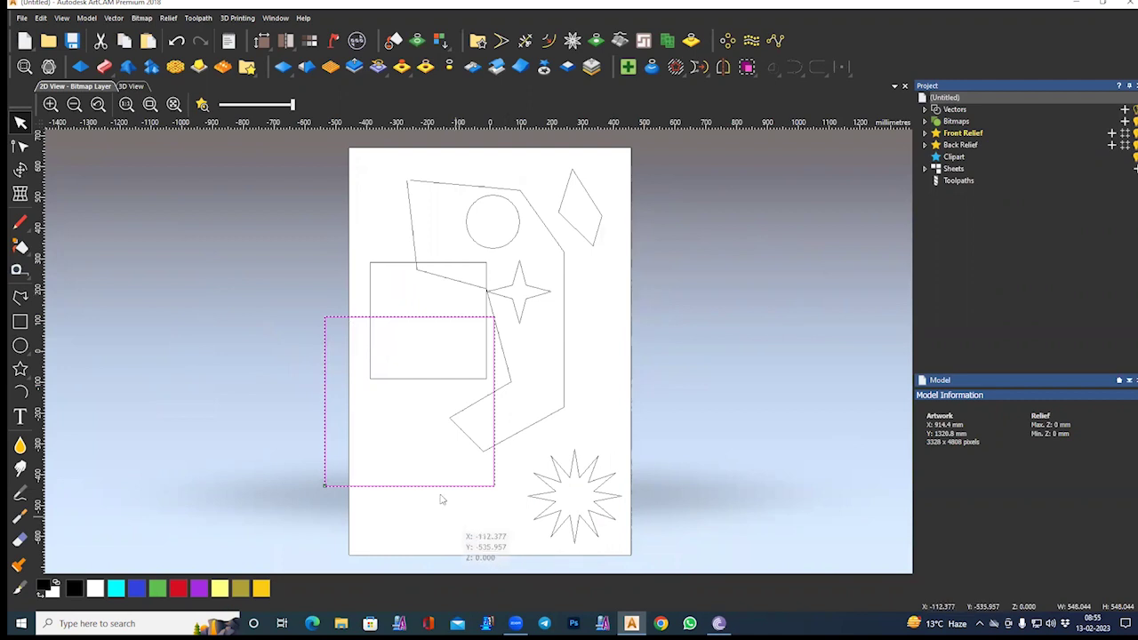
click(273, 231)
drag(272, 147, 722, 553)
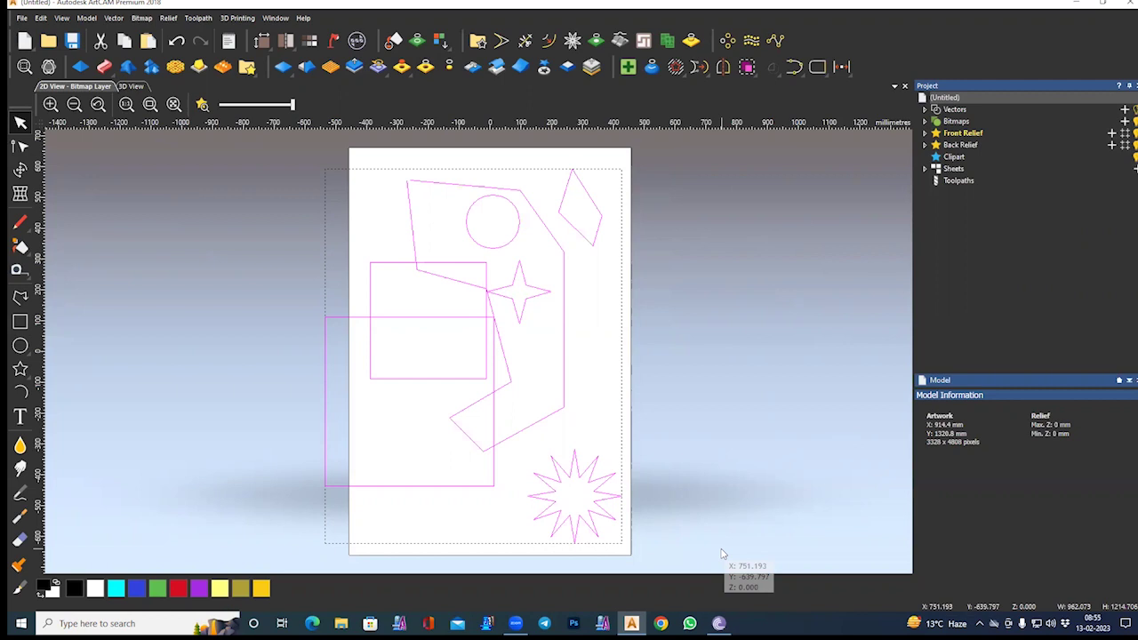
key(Delete)
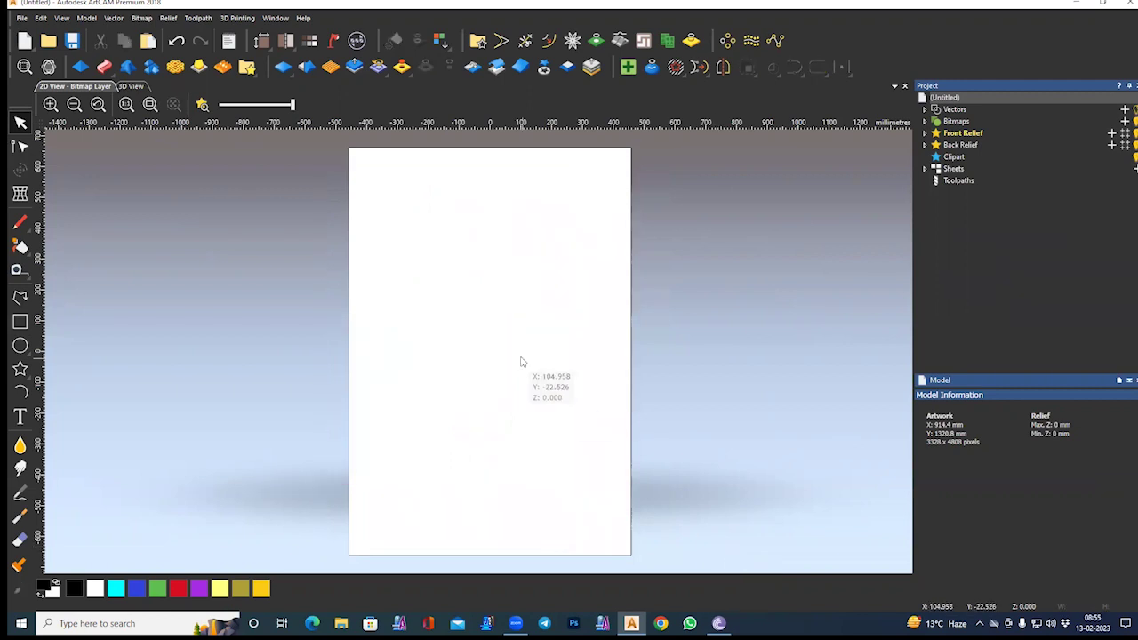
Step: Try a square of about 787 mm from the page's upper left corner and a full-page 914.4 x 1320.8 mm rectangle, discarding both
click(19, 324)
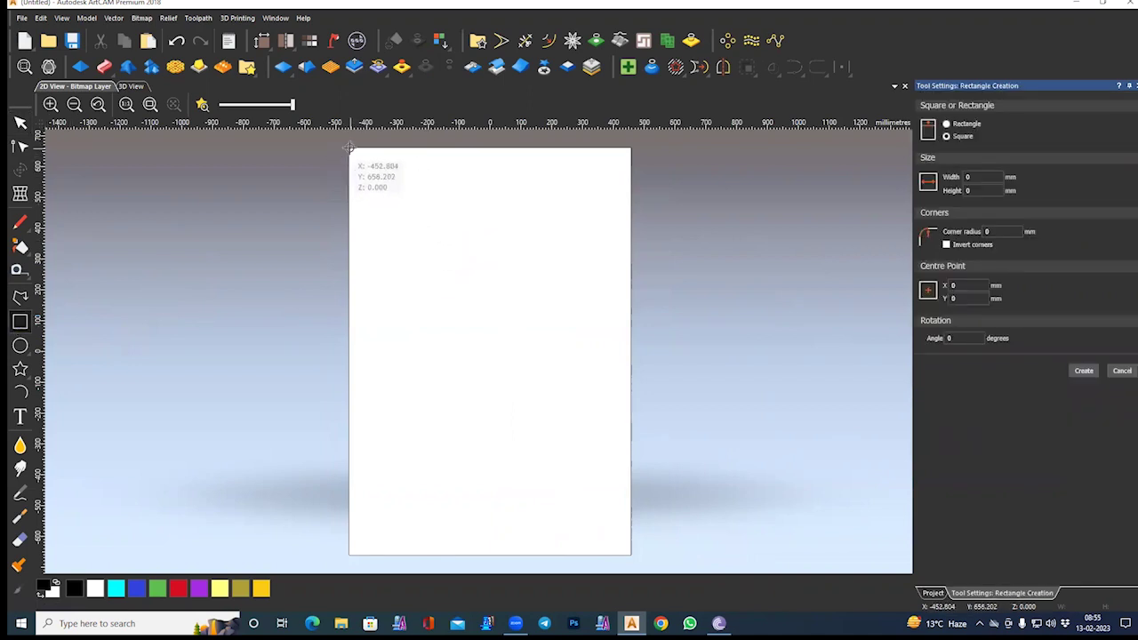
drag(351, 148, 507, 388)
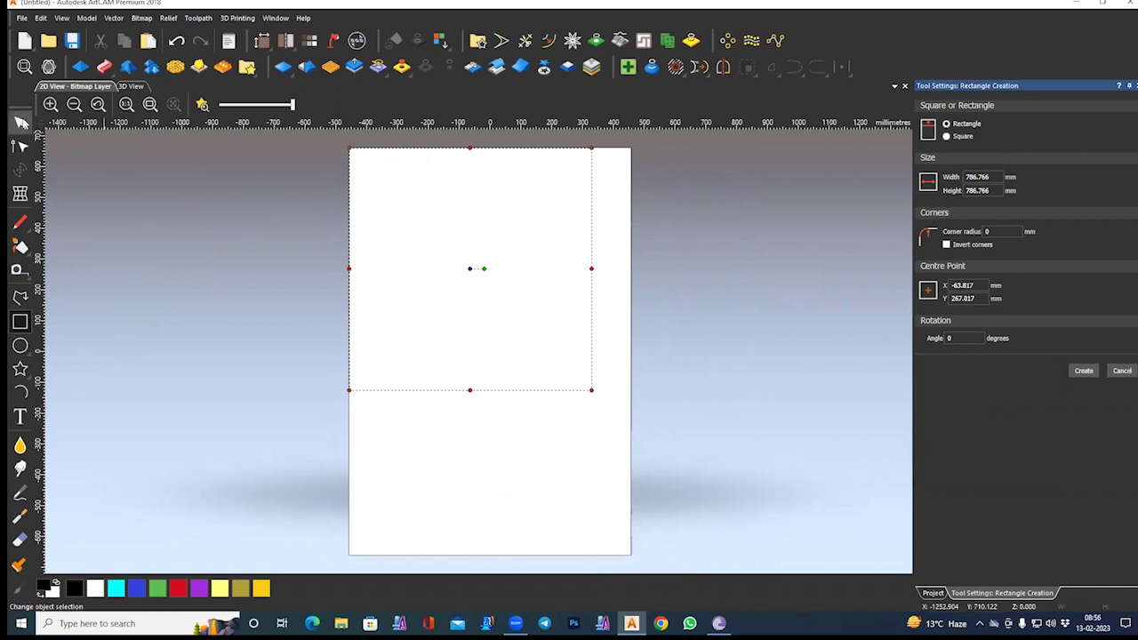
click(19, 322)
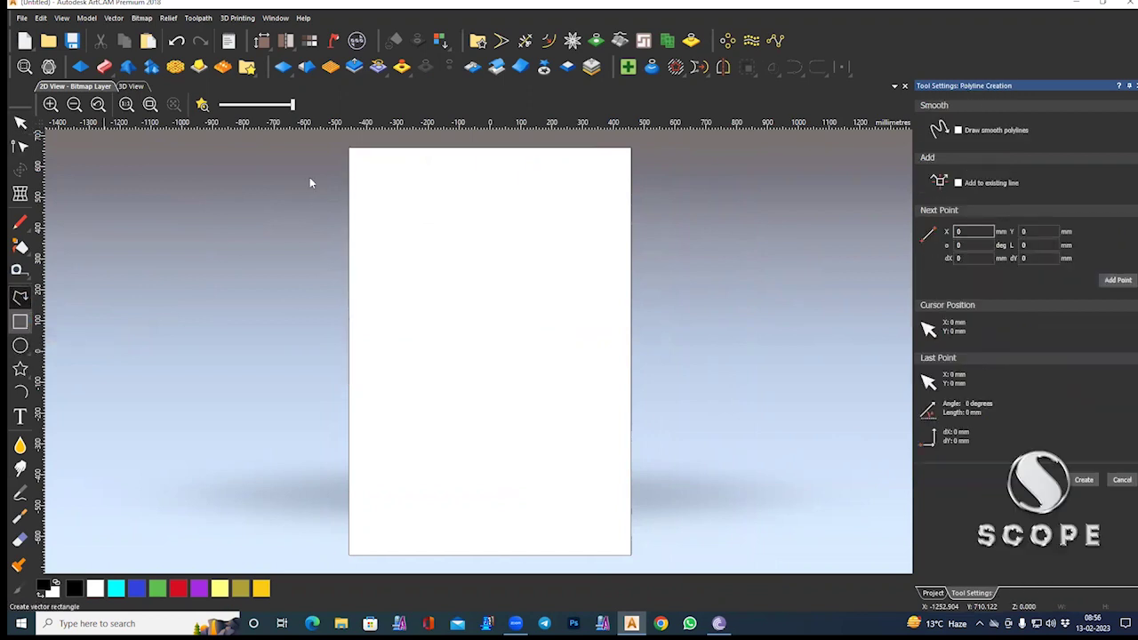
drag(355, 154, 631, 552)
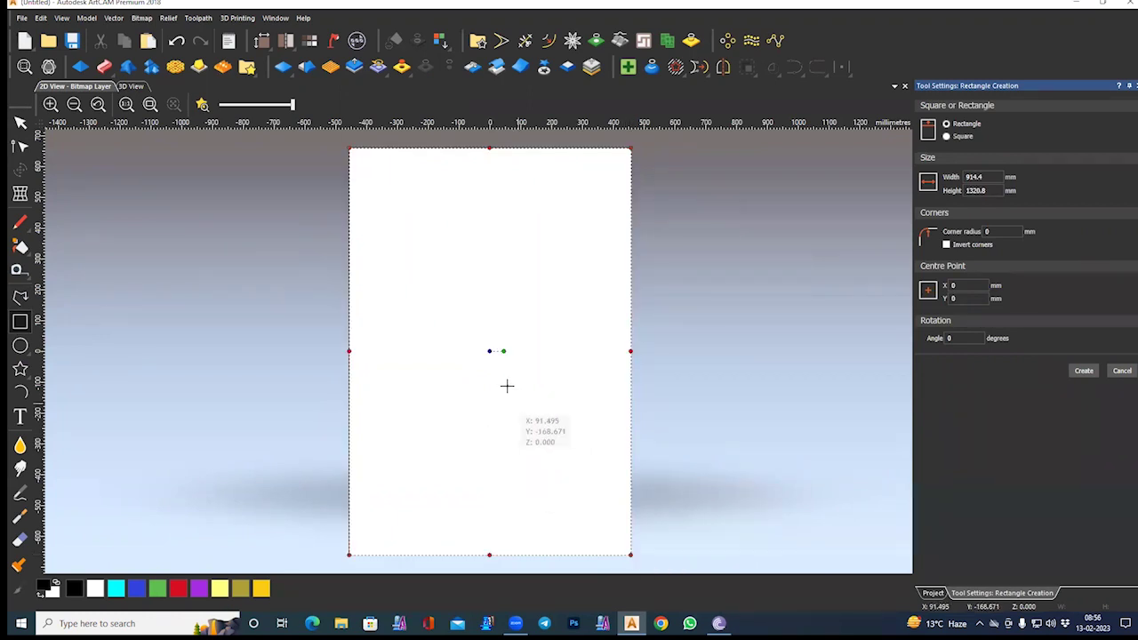
click(21, 123)
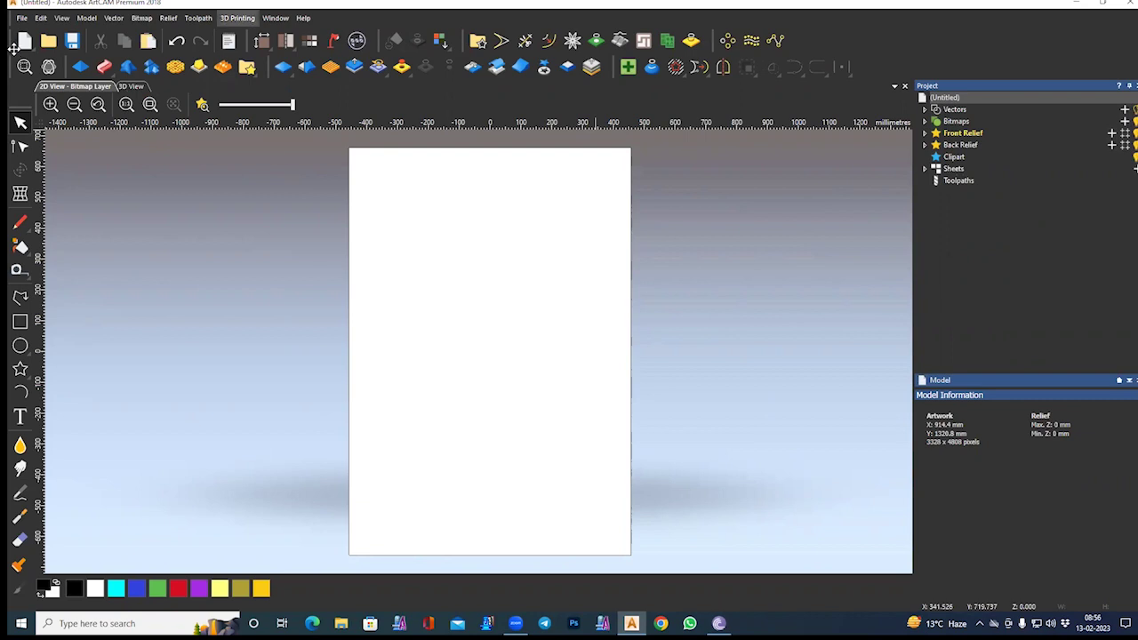
Step: Draw a rectangle about 204 mm wide and 221 mm high, slightly above the page's centre
click(61, 18)
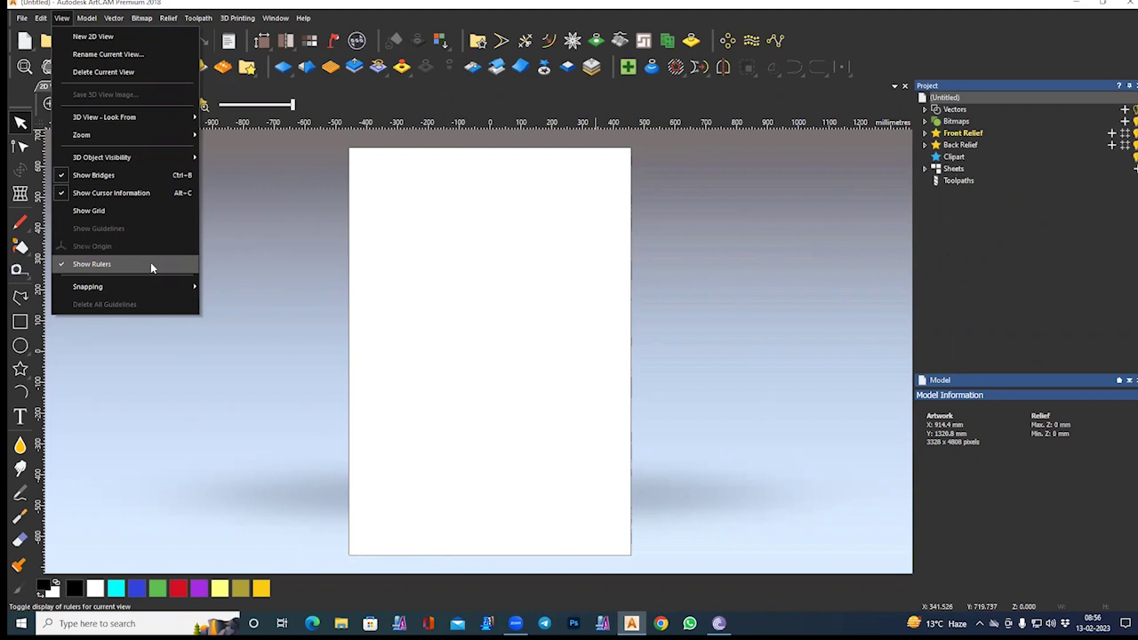
click(20, 321)
drag(436, 266, 498, 337)
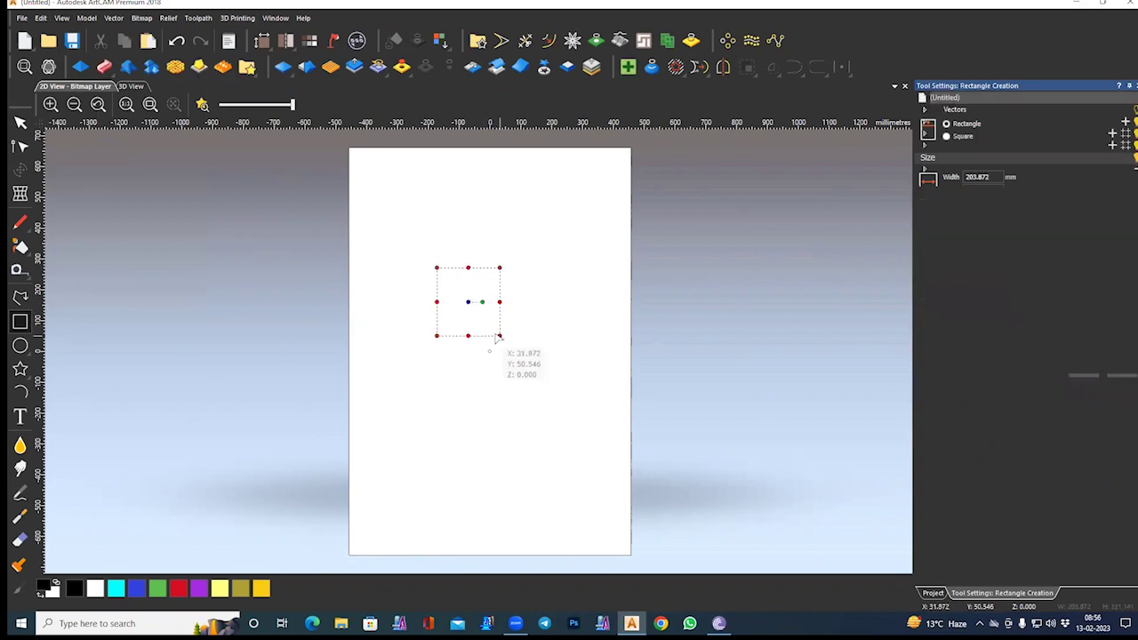
Step: Draw an open polyline from the rectangle's bottom midpoint through the origin and X of about 139 mm, Y 0 to its lower right corner
click(19, 297)
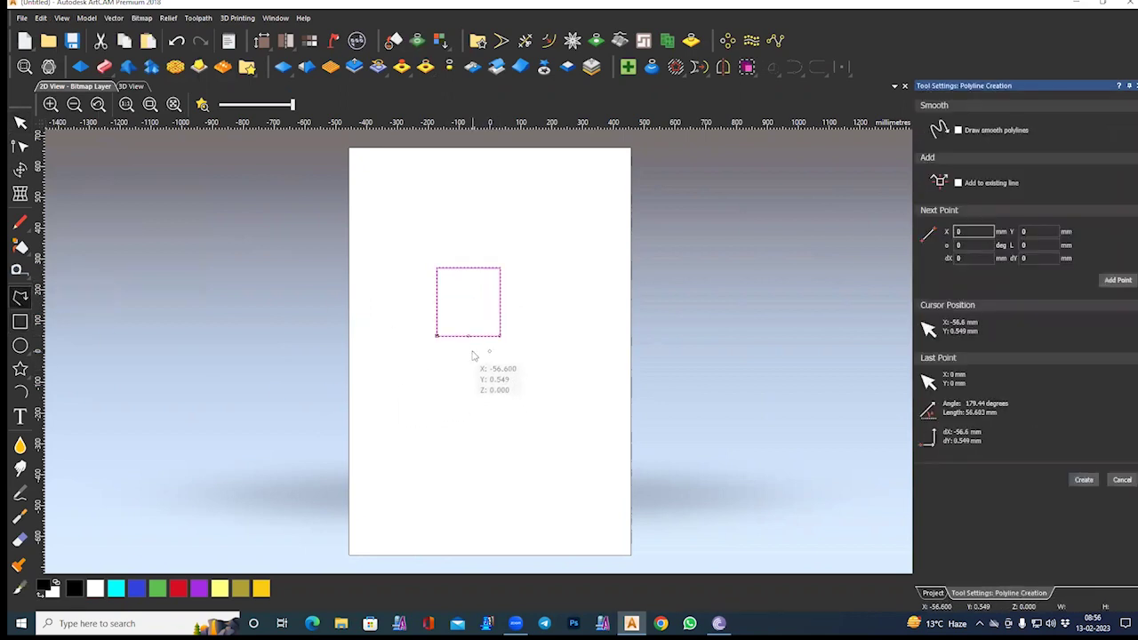
scroll(472, 354, up, 2)
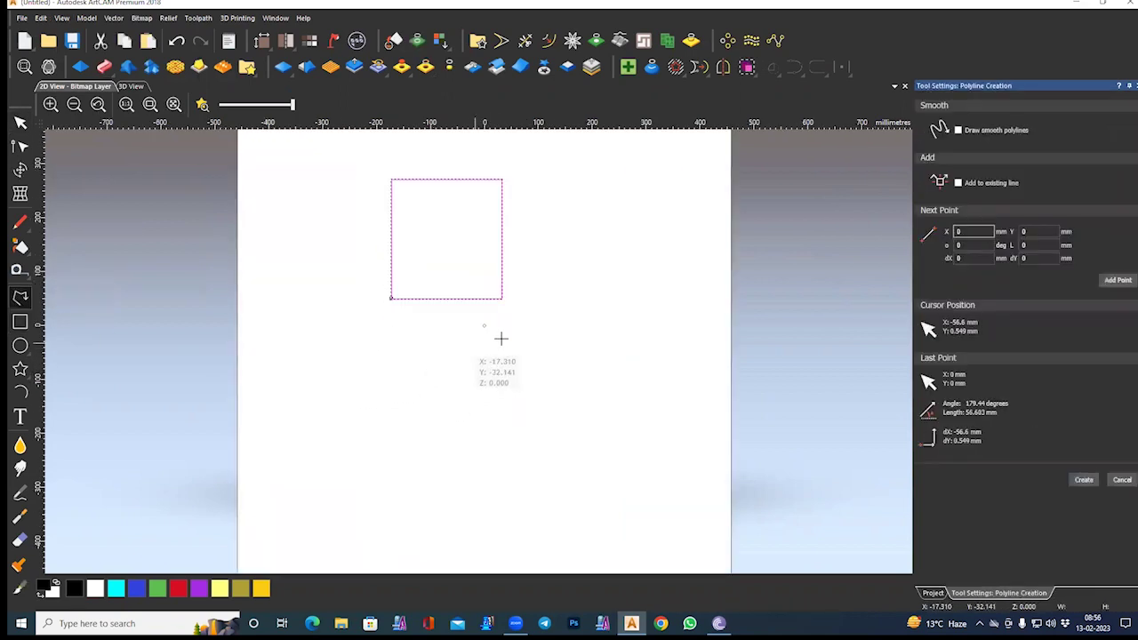
click(446, 299)
click(483, 324)
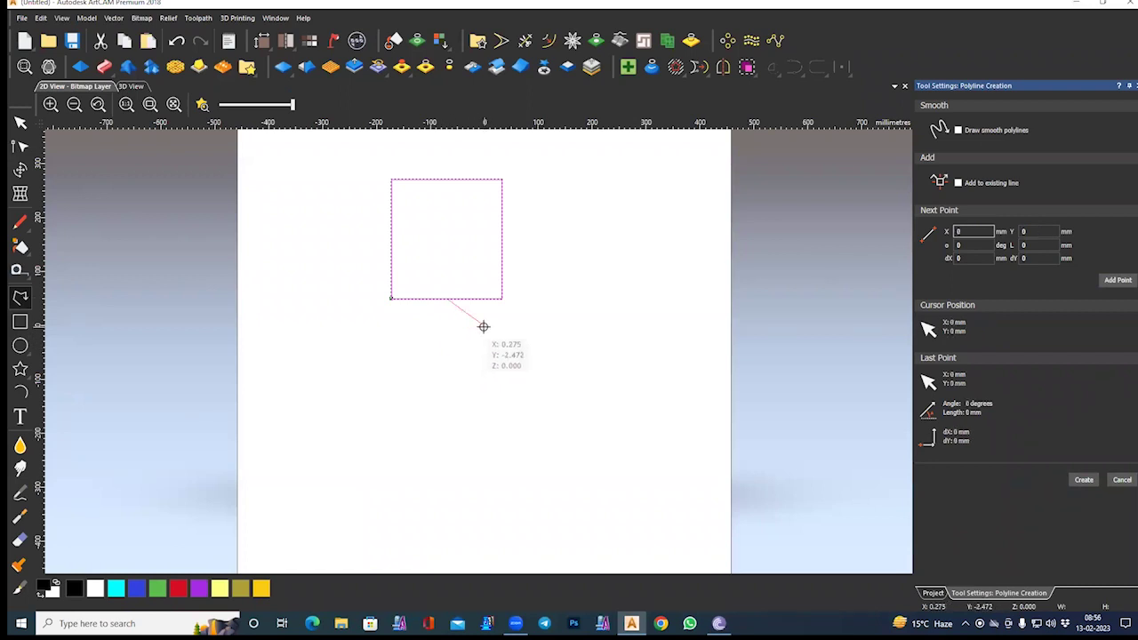
click(559, 325)
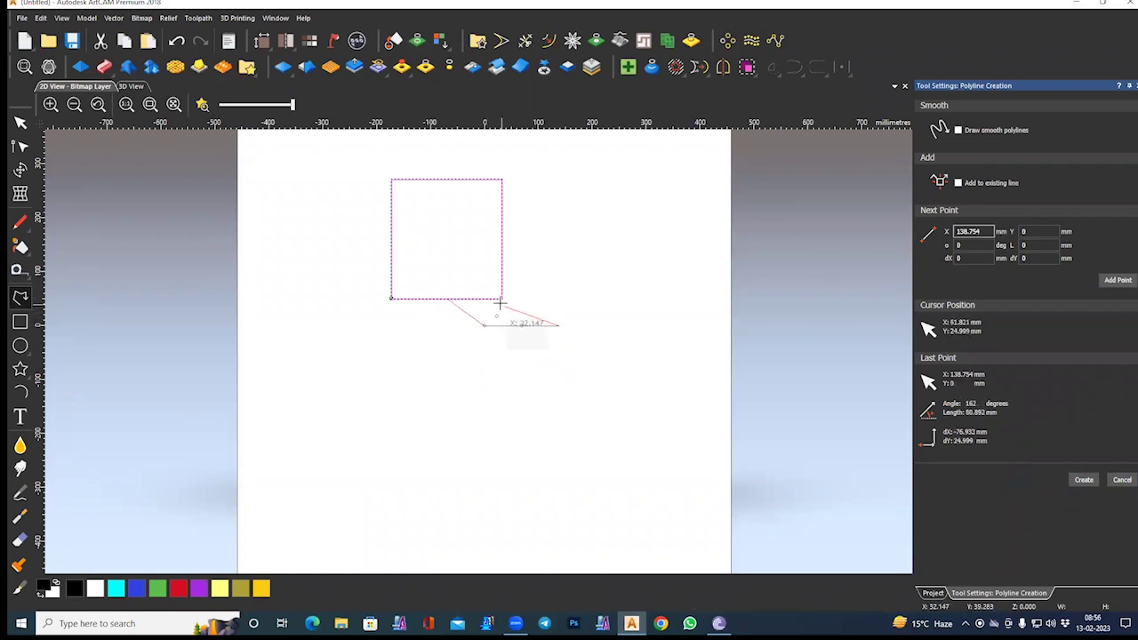
click(500, 299)
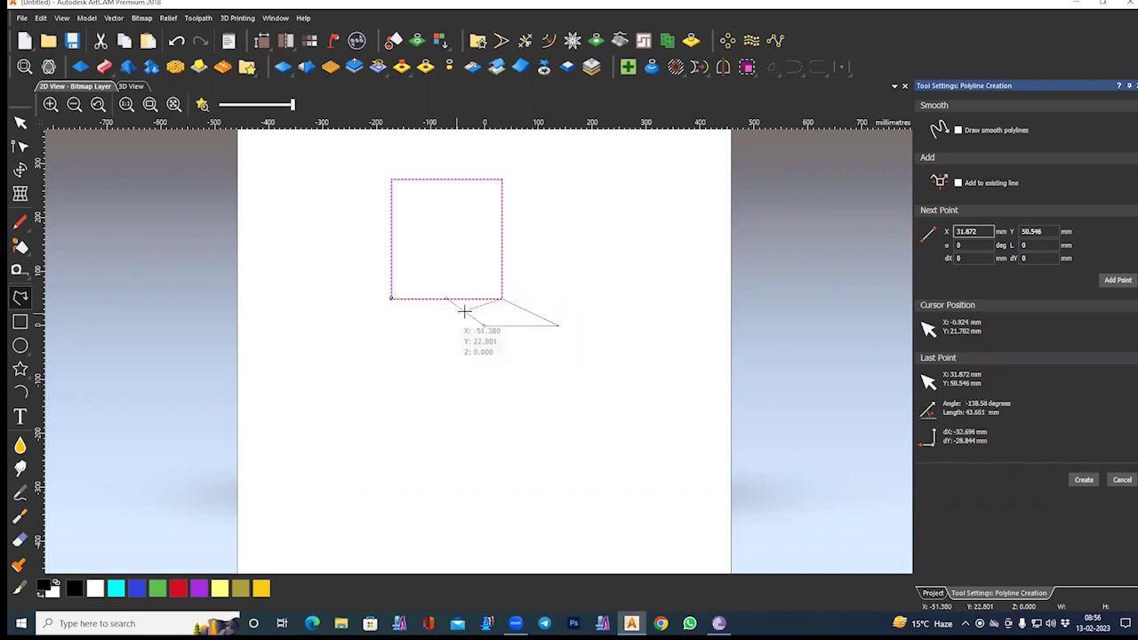
key(Escape)
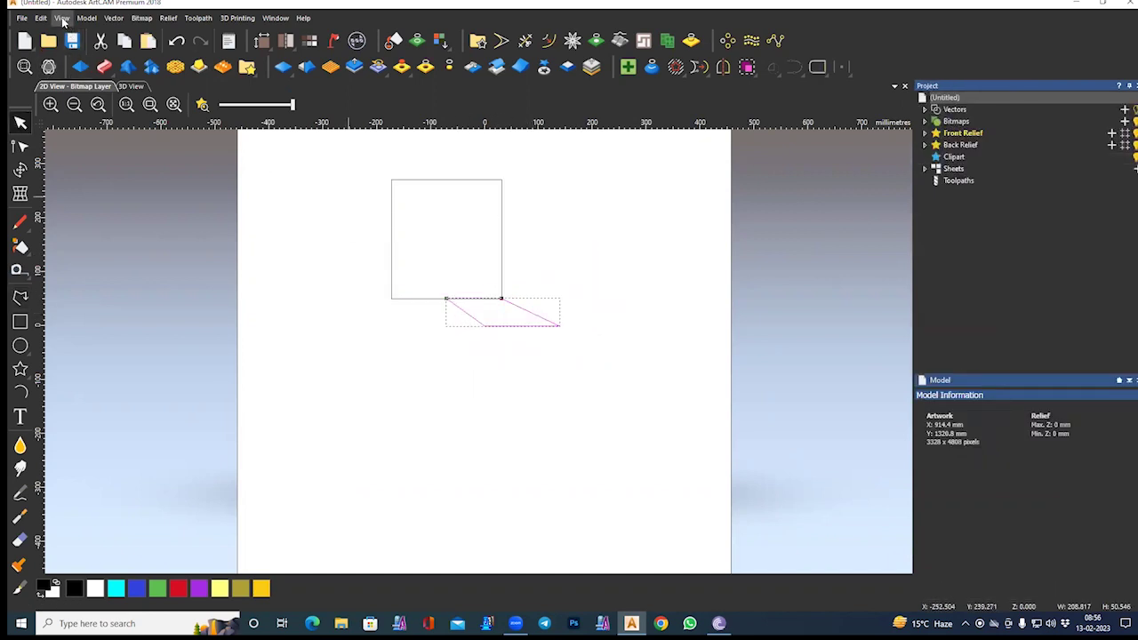
Step: Review the available snapping options for the grid, guidelines, objects and snap hints
click(61, 18)
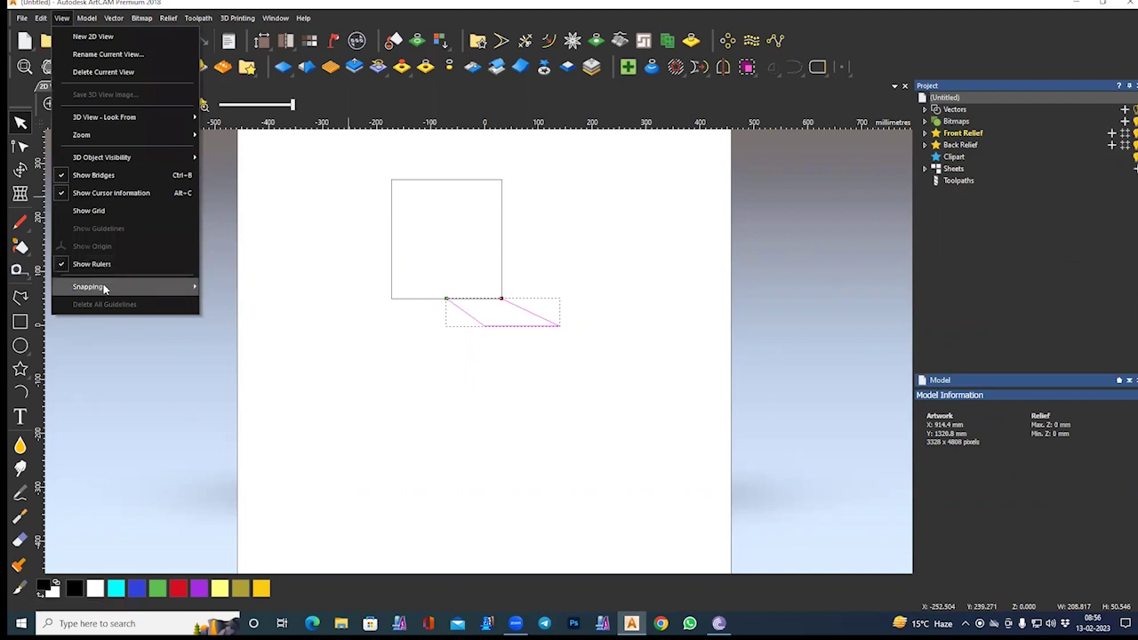
mouse_move(102, 288)
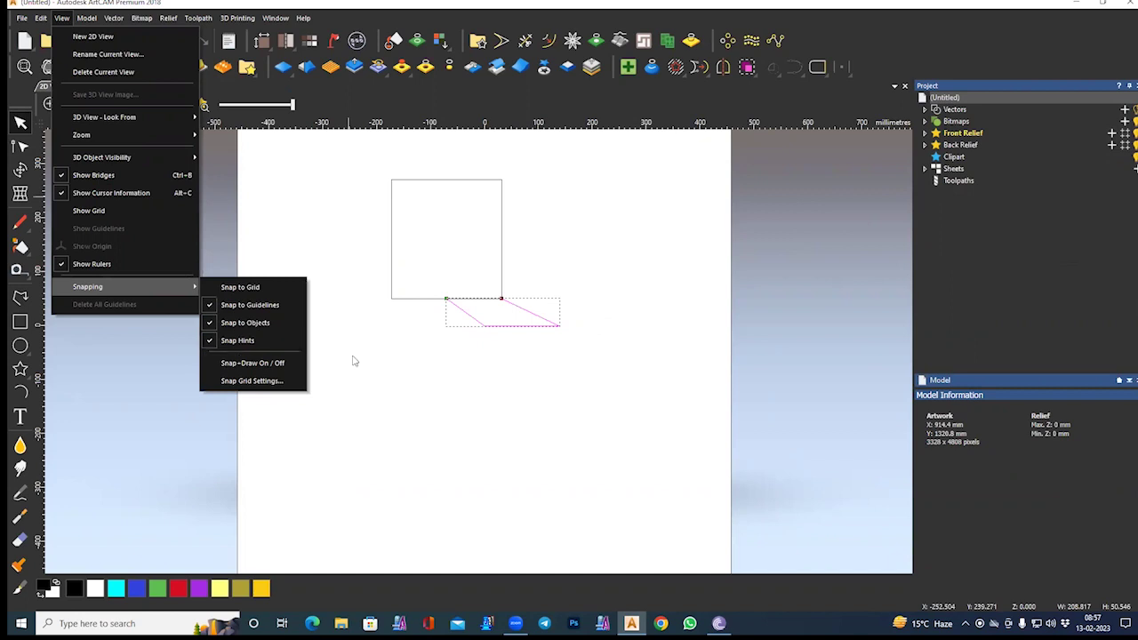
click(480, 355)
Step: Draw an open two-segment polyline spanning about 280 x 266 mm below the rectangle
click(19, 299)
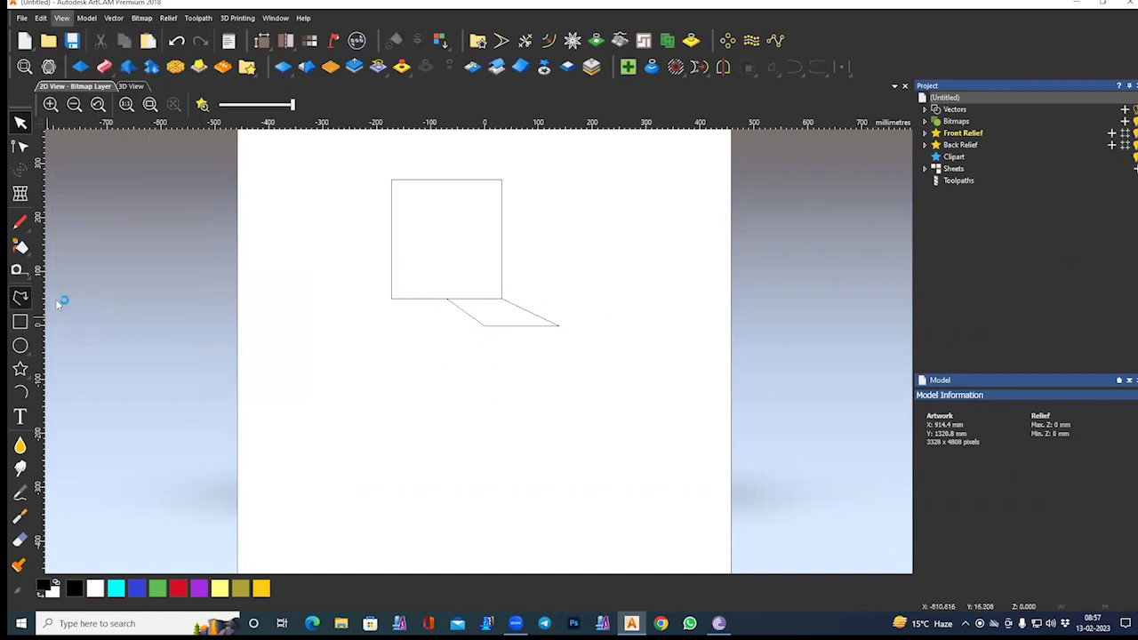
click(391, 358)
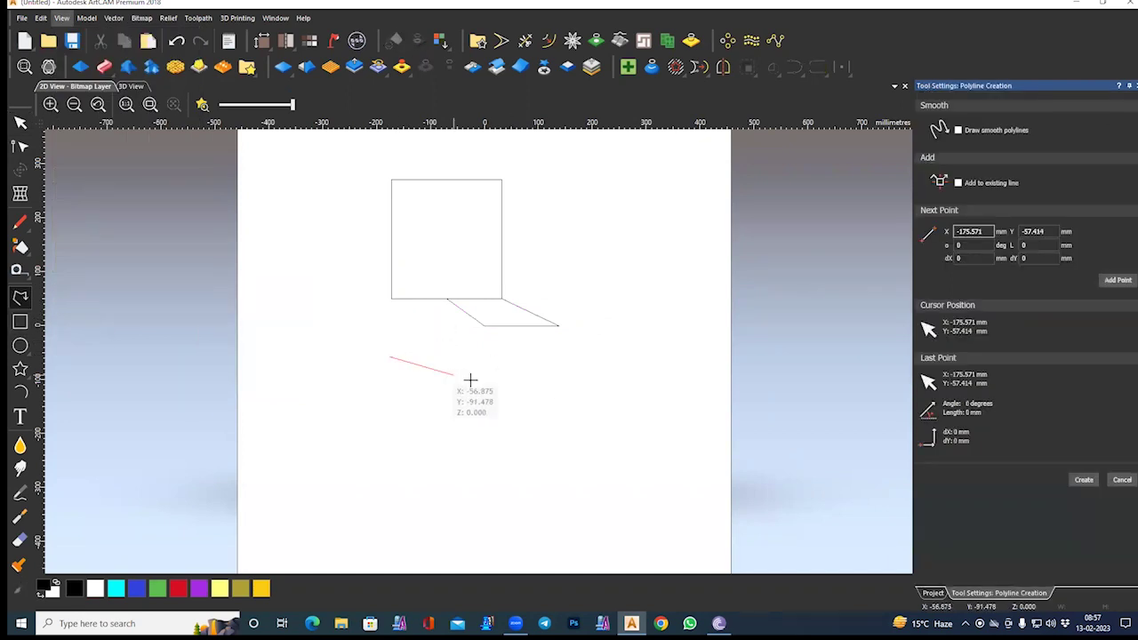
click(519, 392)
click(540, 500)
key(Escape)
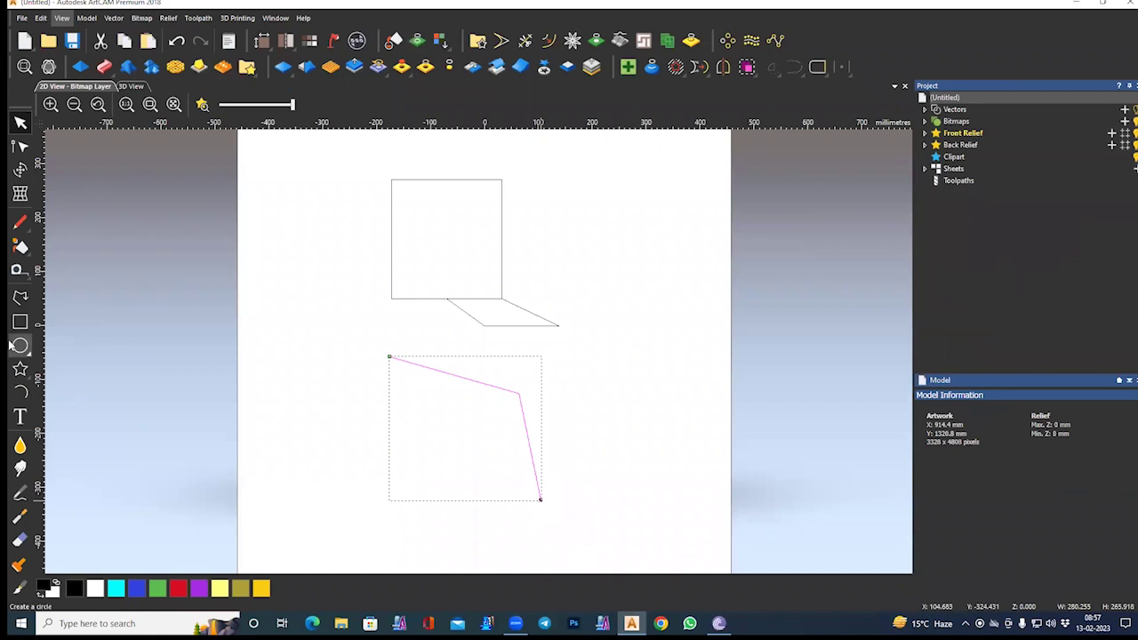
Step: Draw a Start - End - Point On Arc arc of about 251 mm radius joining the two-segment polyline's ends, bulging toward the lower left
click(21, 393)
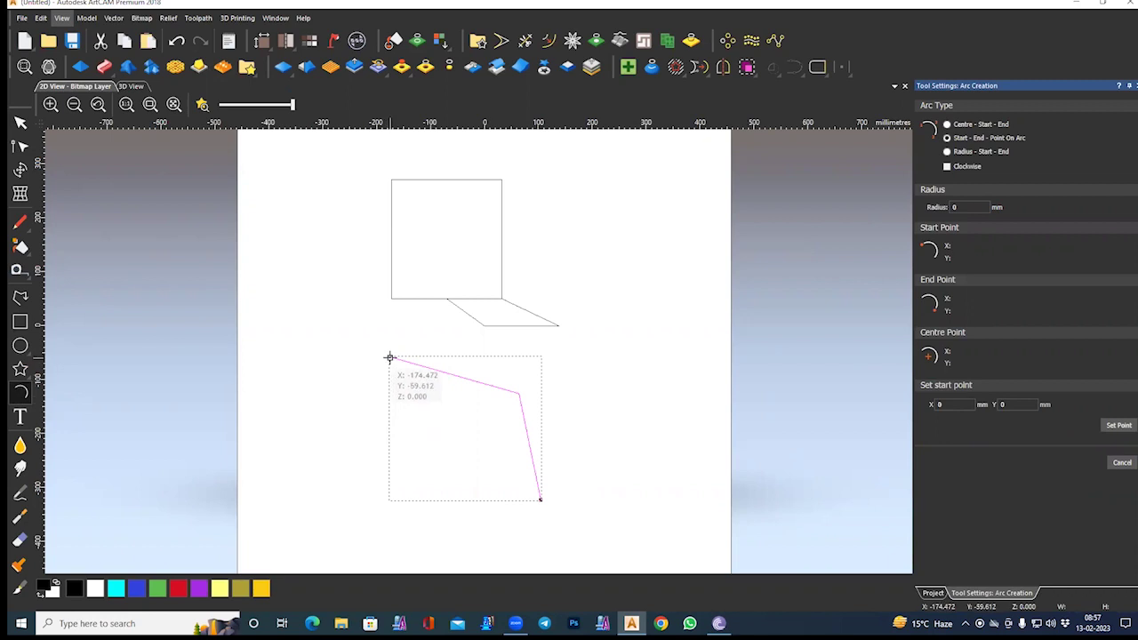
click(389, 357)
click(540, 500)
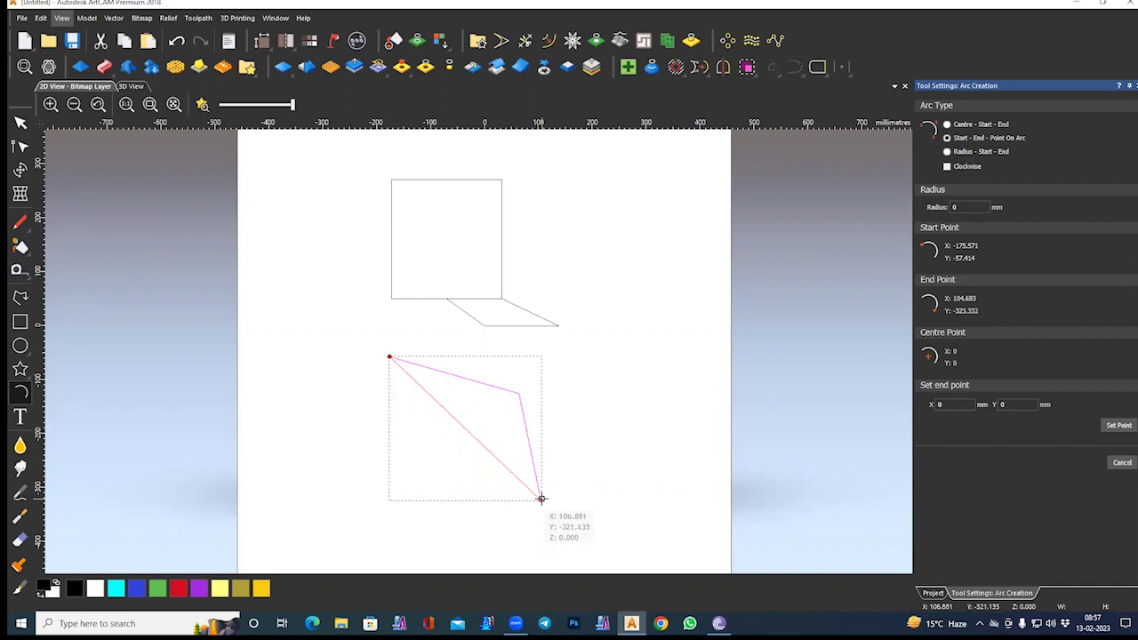
click(442, 473)
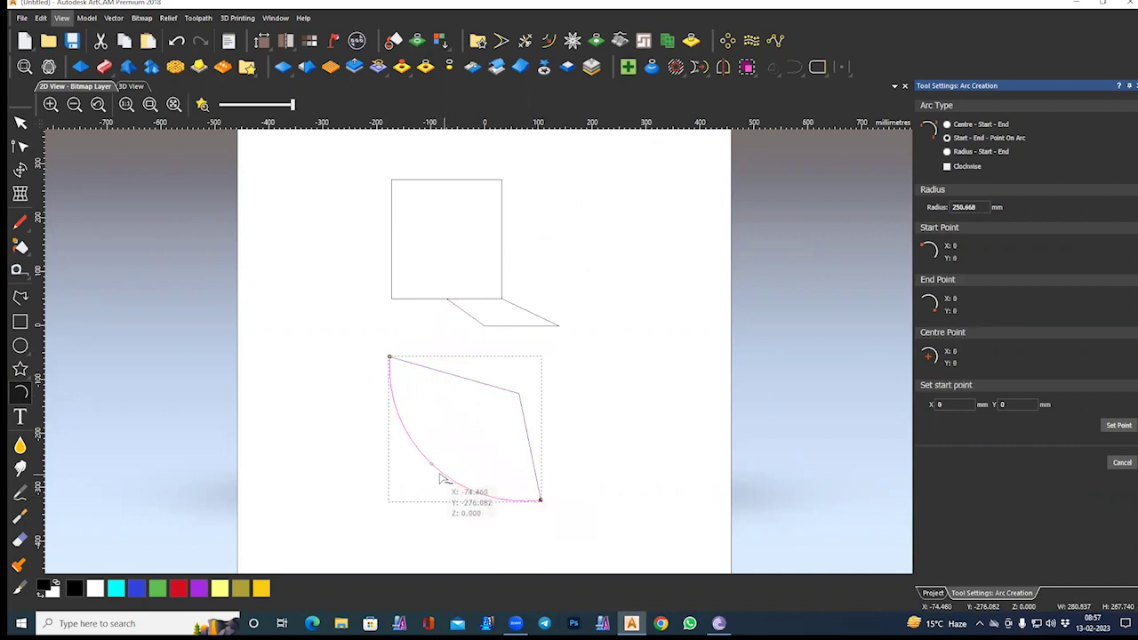
Step: Delete the rectangle, both polylines and the arc from the page
scroll(340, 405, down, 2)
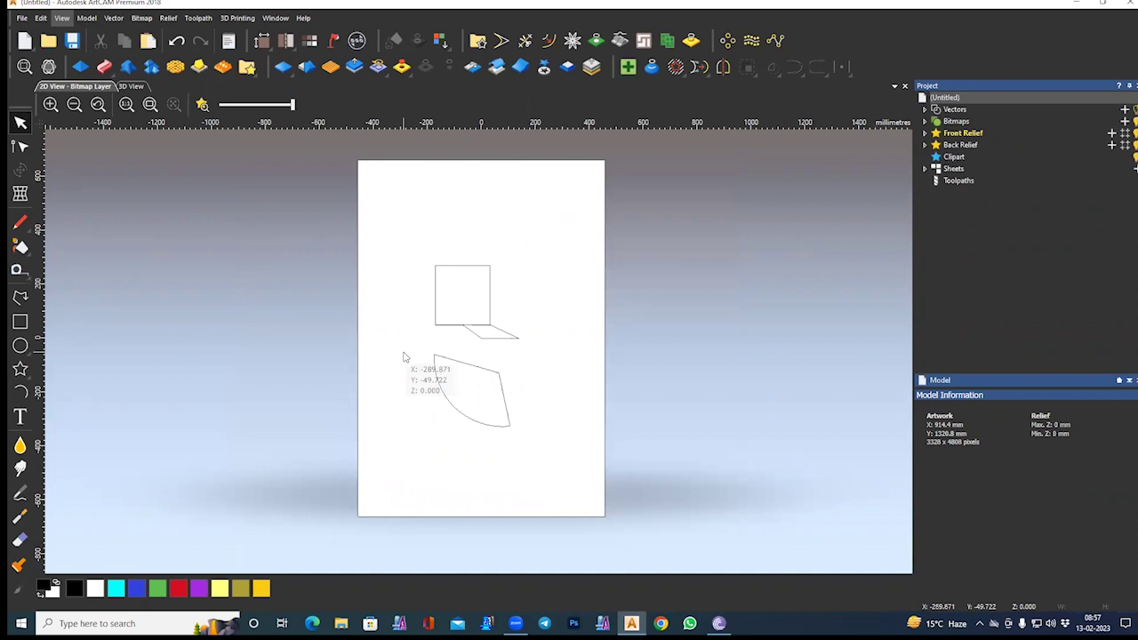
drag(416, 264, 543, 467)
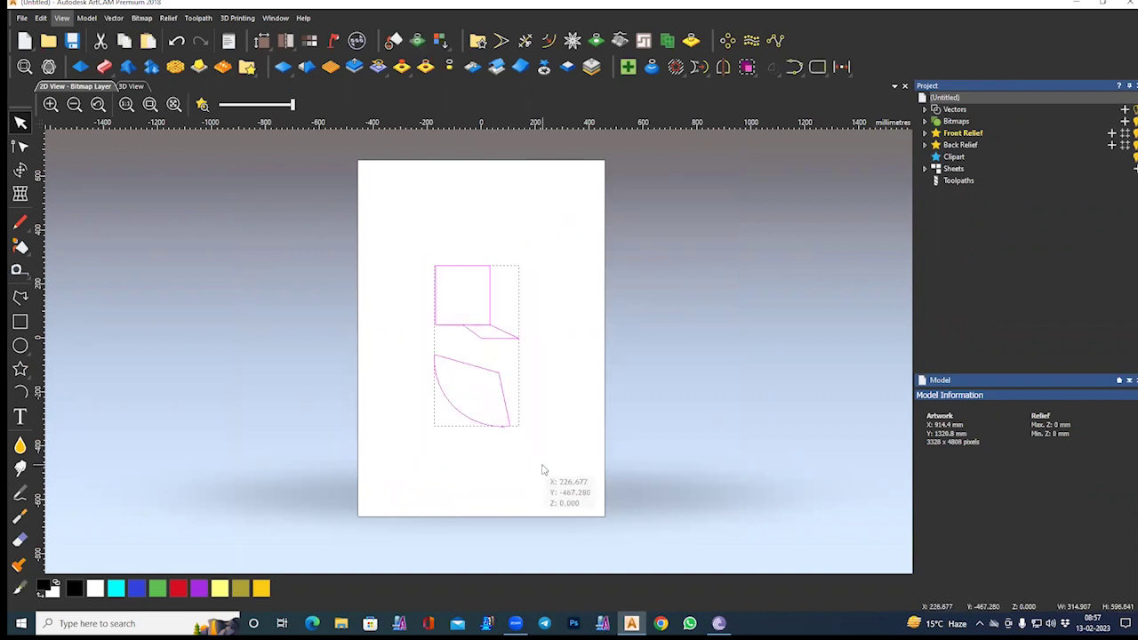
key(Delete)
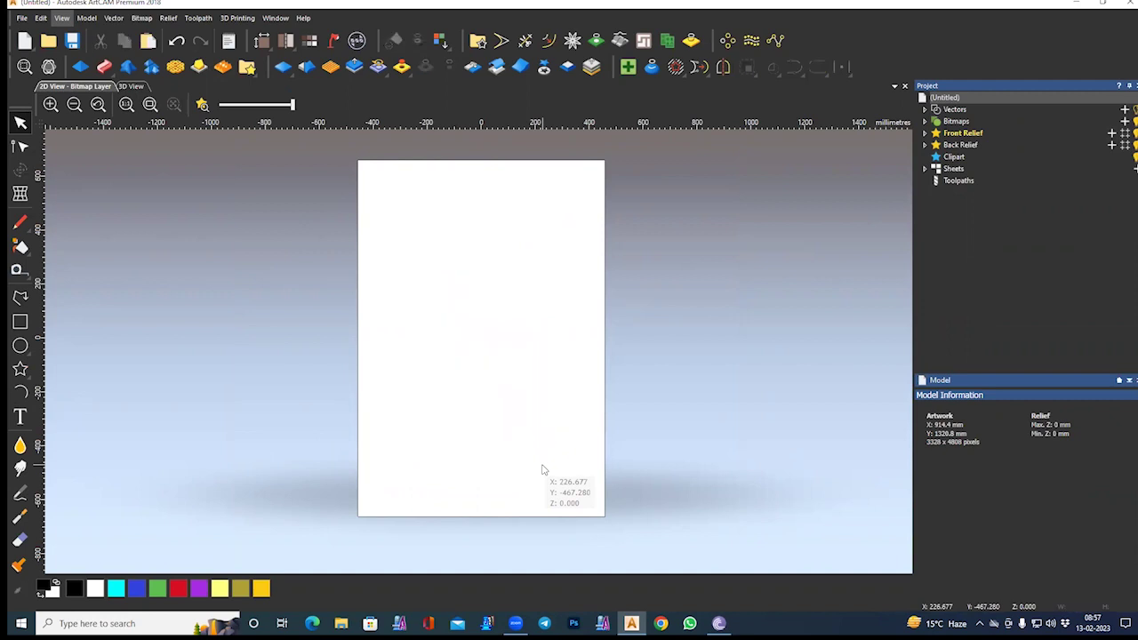
Step: Draw a Start - End - Point On Arc arc of about 312 mm radius in the page's upper half, bulging right, and display its nodes
click(24, 391)
click(486, 221)
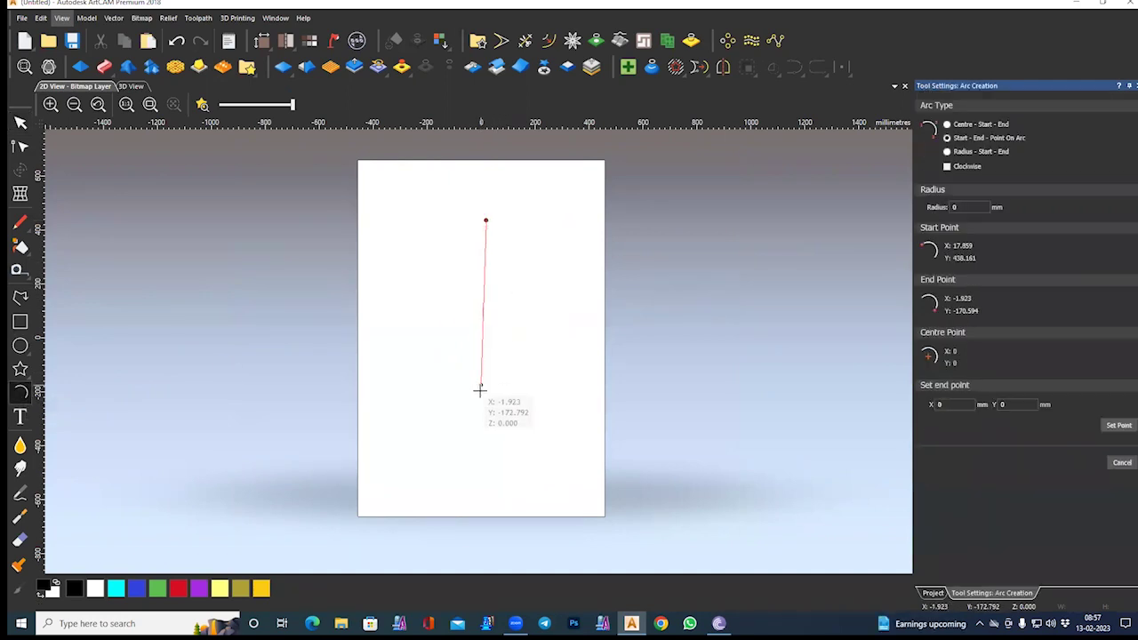
click(487, 341)
click(511, 278)
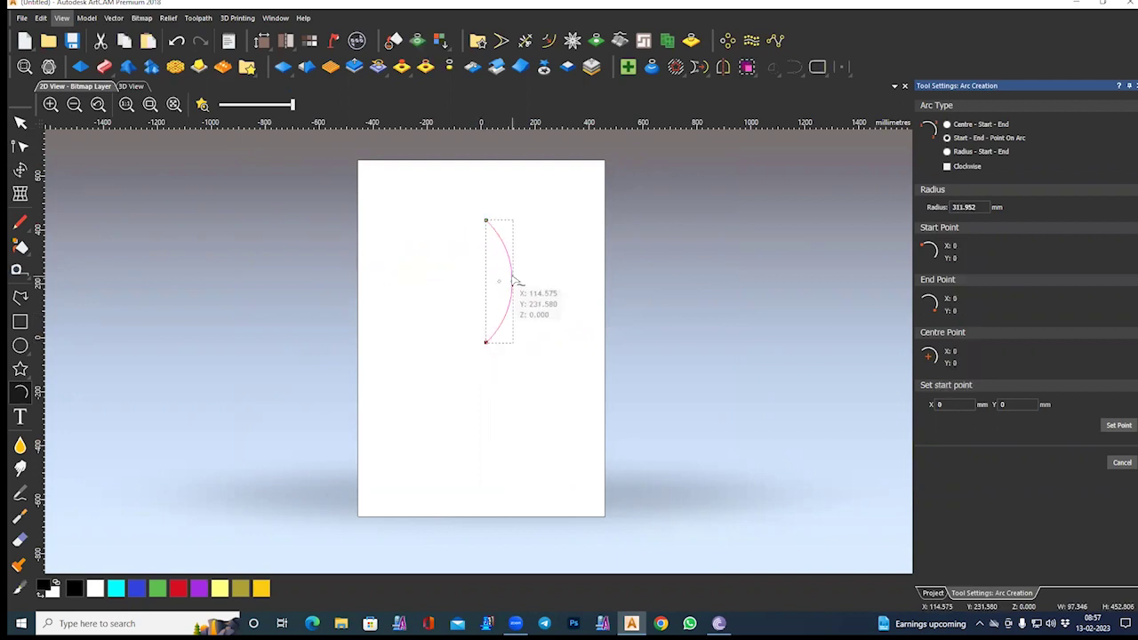
click(21, 146)
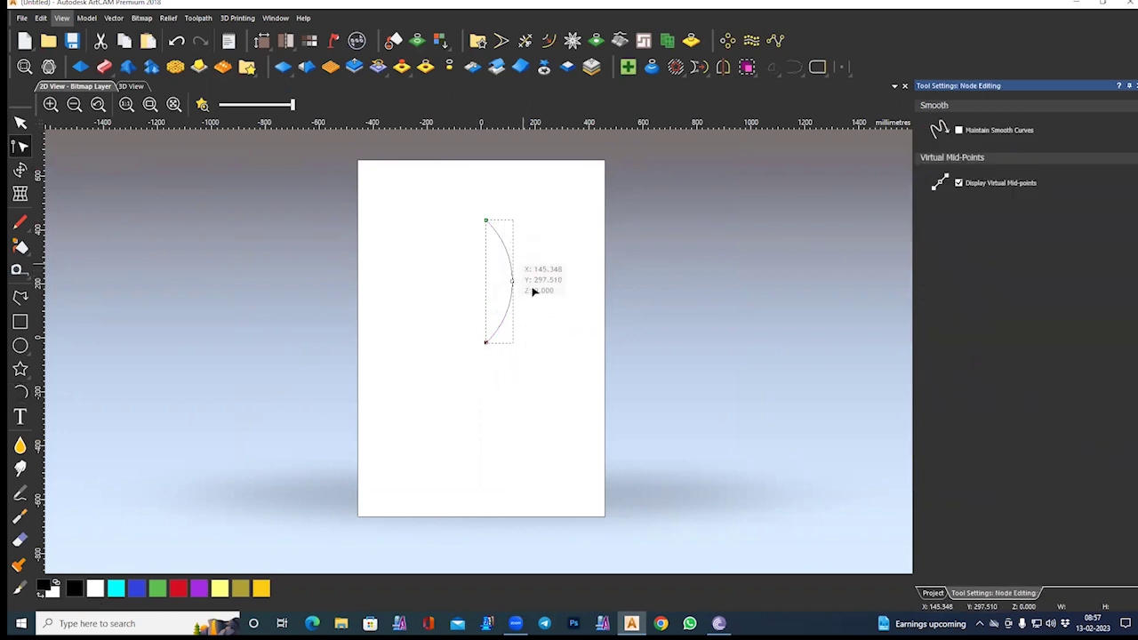
Step: Draw a circle about 185.5 mm in diameter to the left of the arc and display its nodes
click(21, 345)
drag(412, 271, 438, 271)
key(Escape)
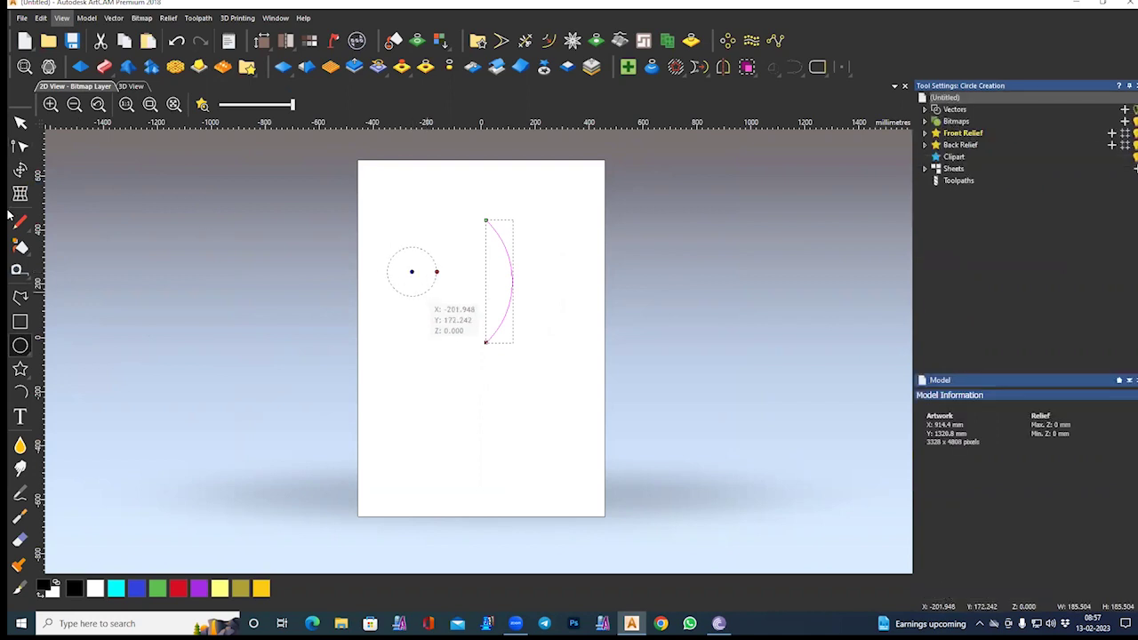
double_click(387, 272)
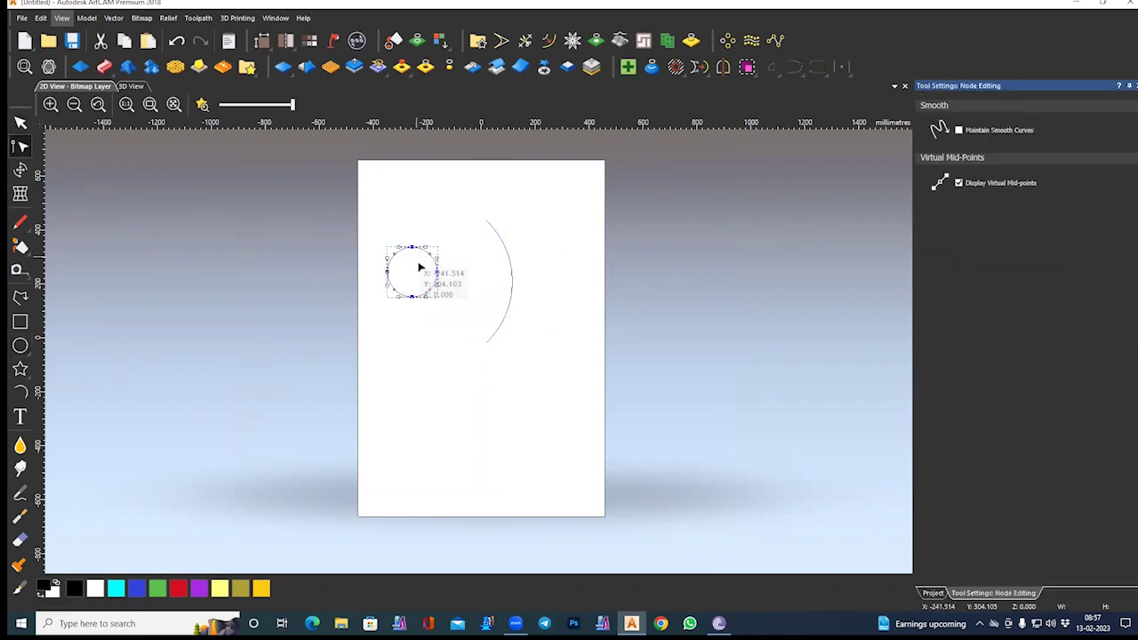
Step: Compare the nodes of the circle and the arc, and try reshaping the circle with its upper left control handle
scroll(419, 264, up, 4)
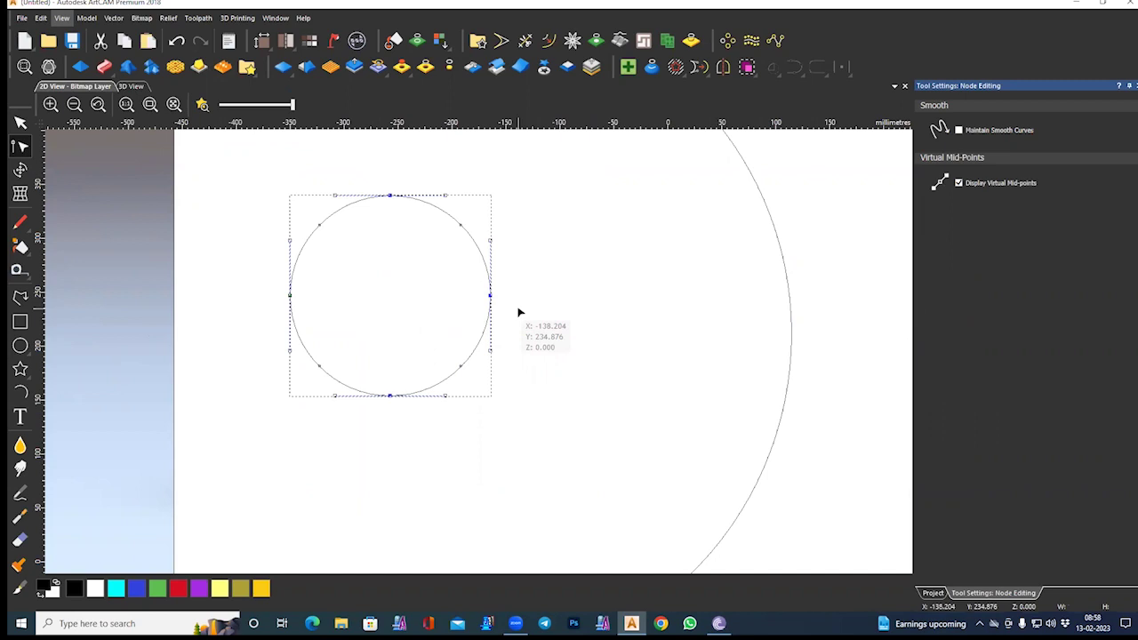
scroll(560, 320, down, 2)
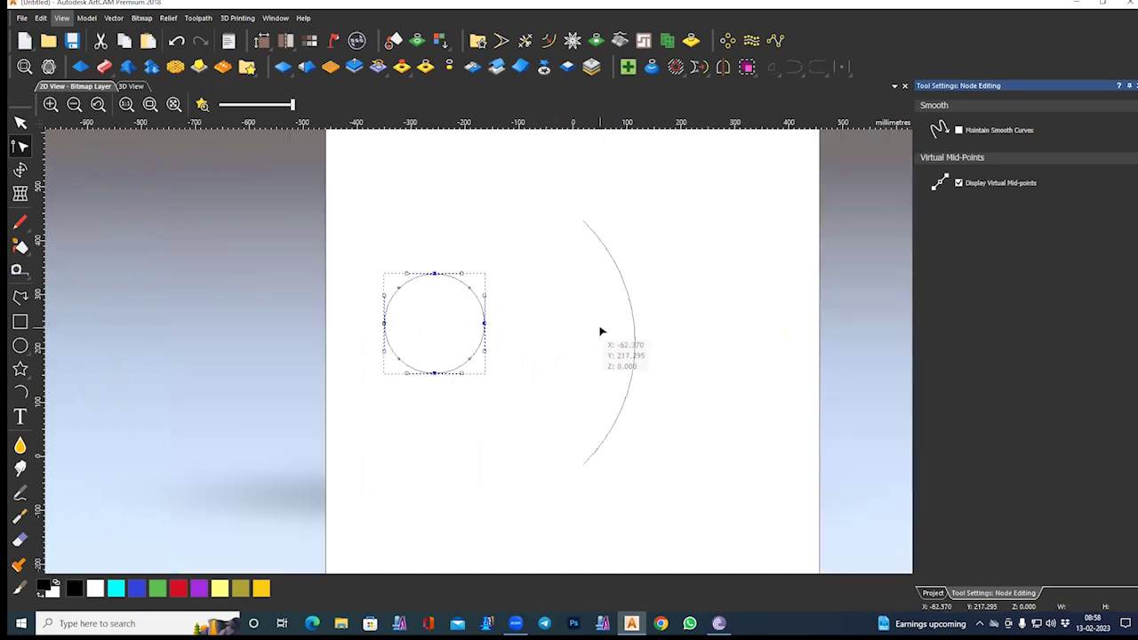
click(596, 257)
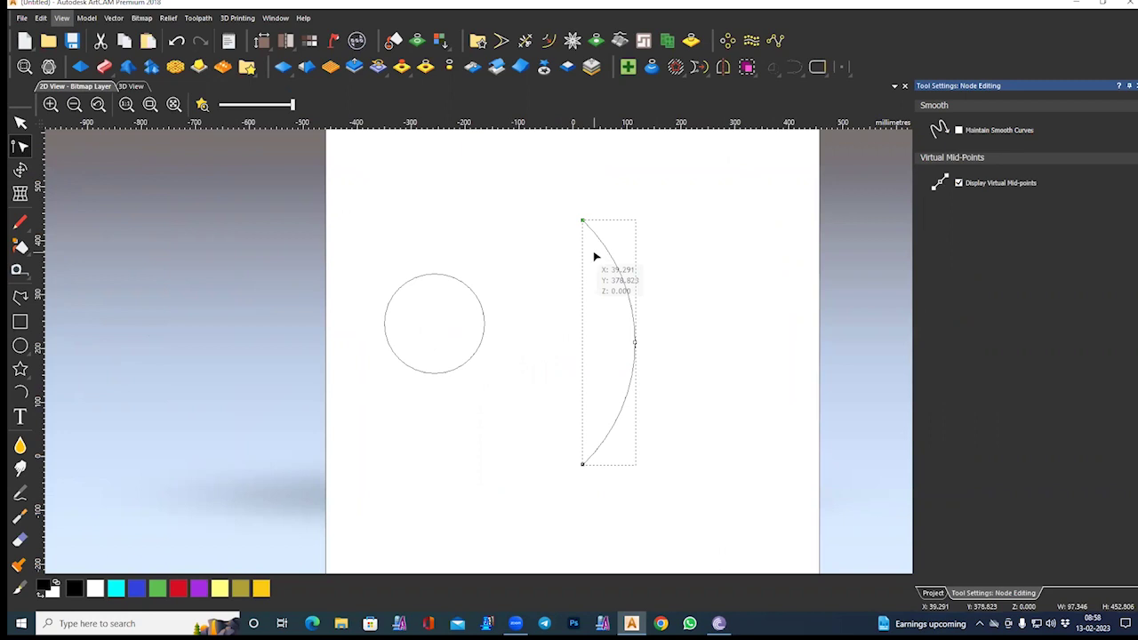
click(465, 281)
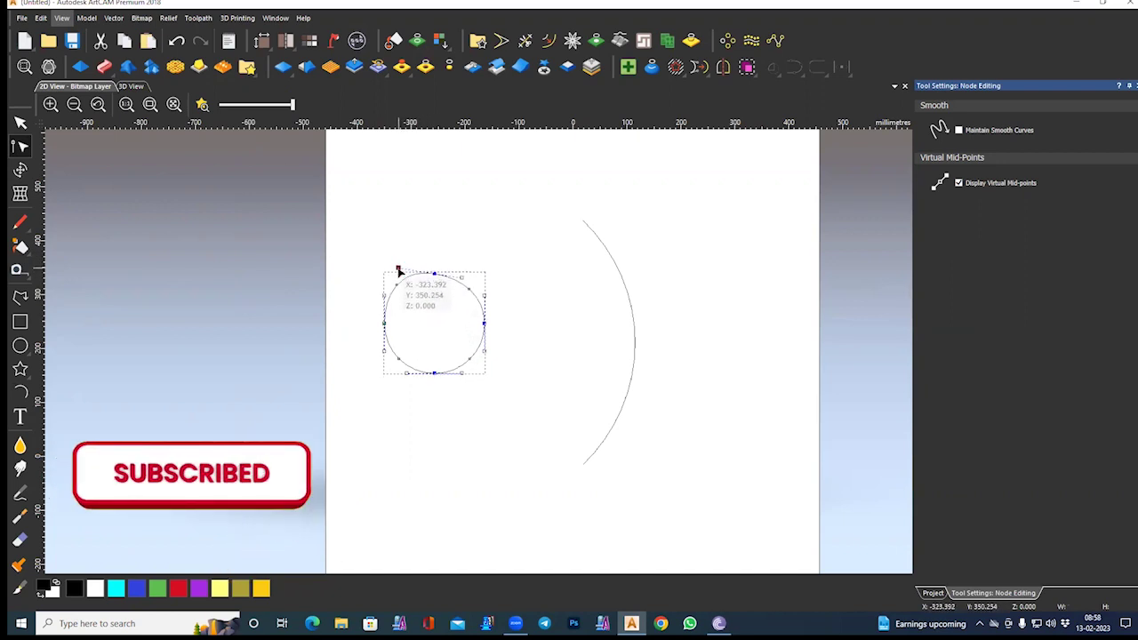
key(ctrl+z)
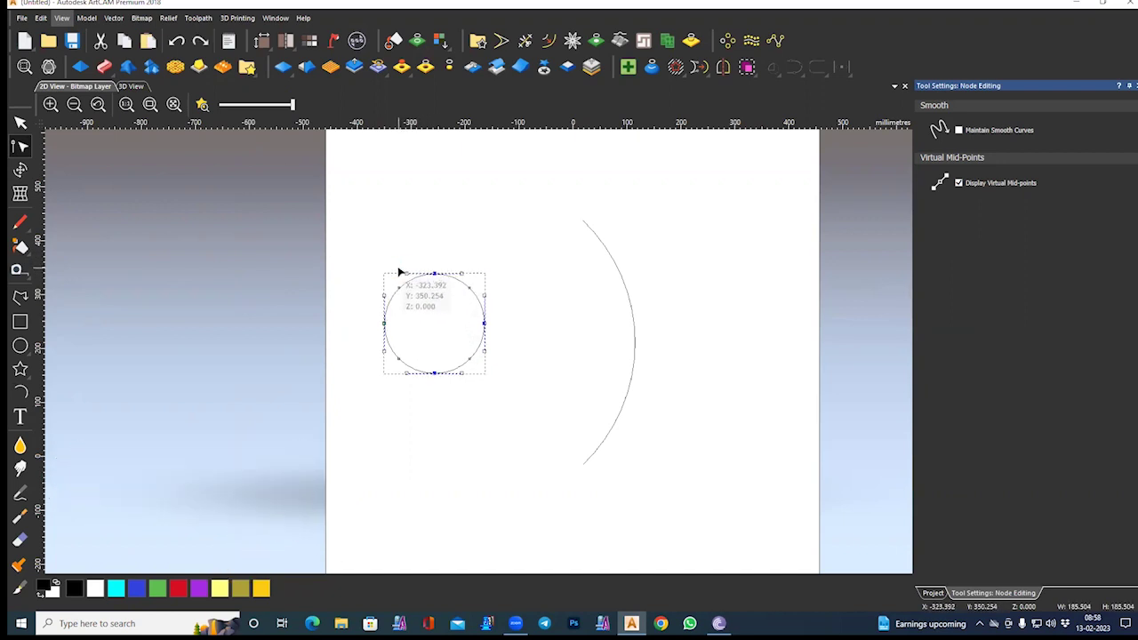
Step: Try moving the circle's top node inward with Maintain Smooth Curves on, and its upper right control handle with the option off
click(982, 130)
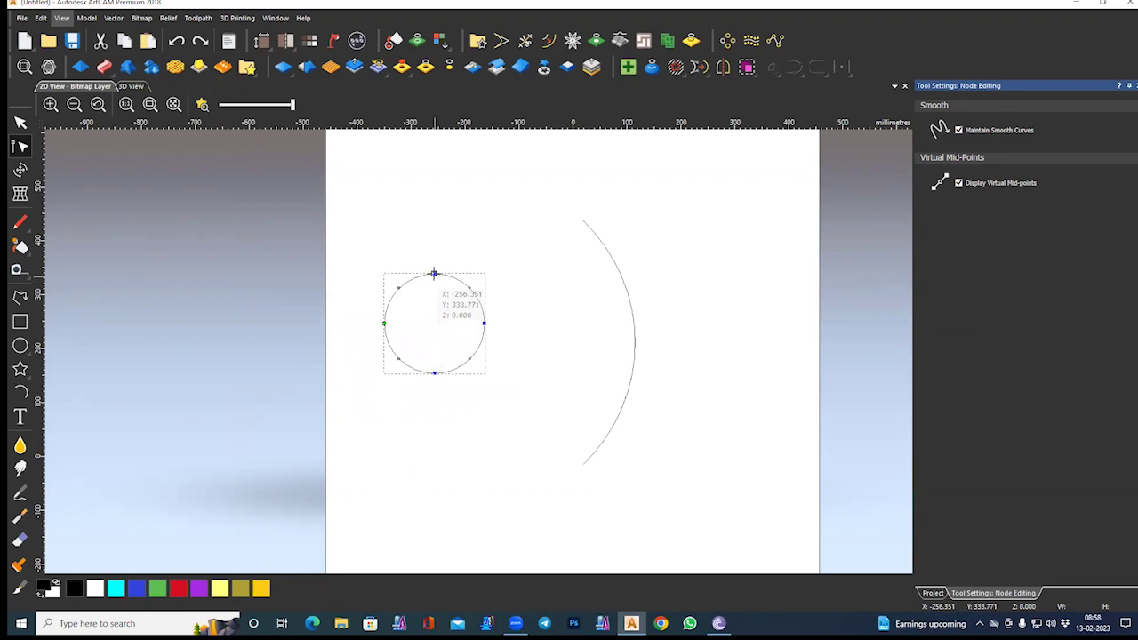
drag(434, 273, 432, 324)
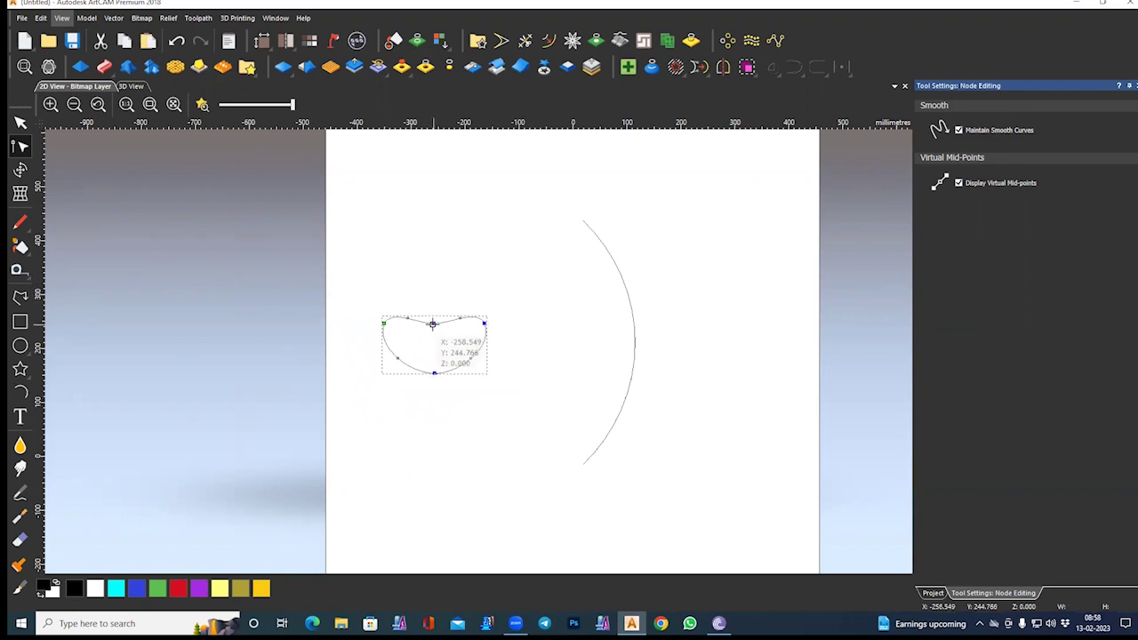
key(ctrl+z)
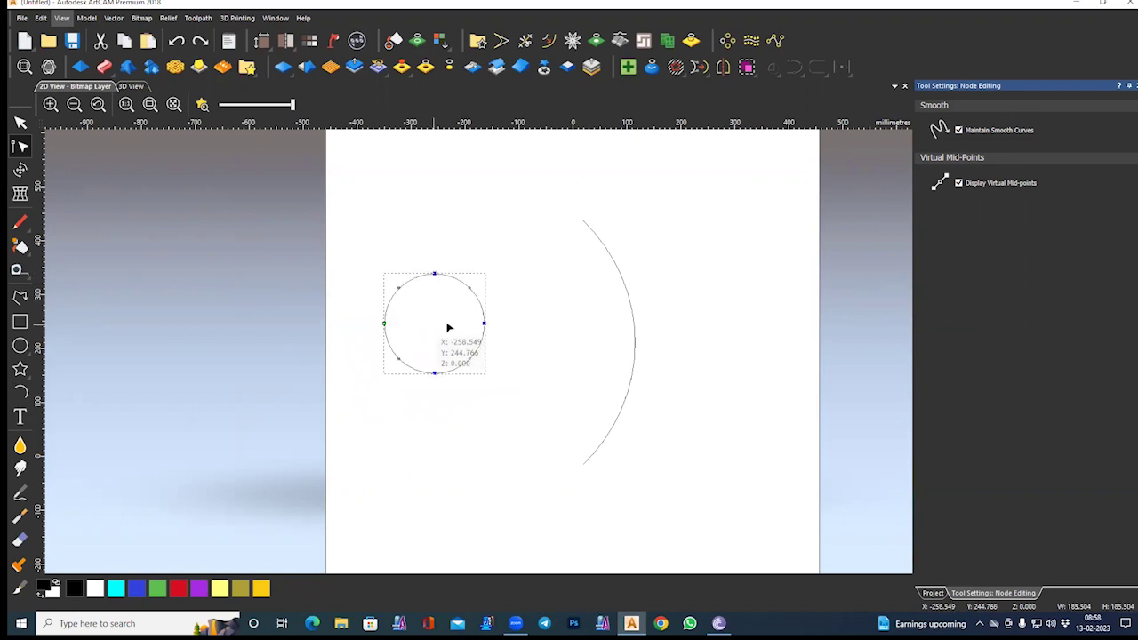
click(958, 131)
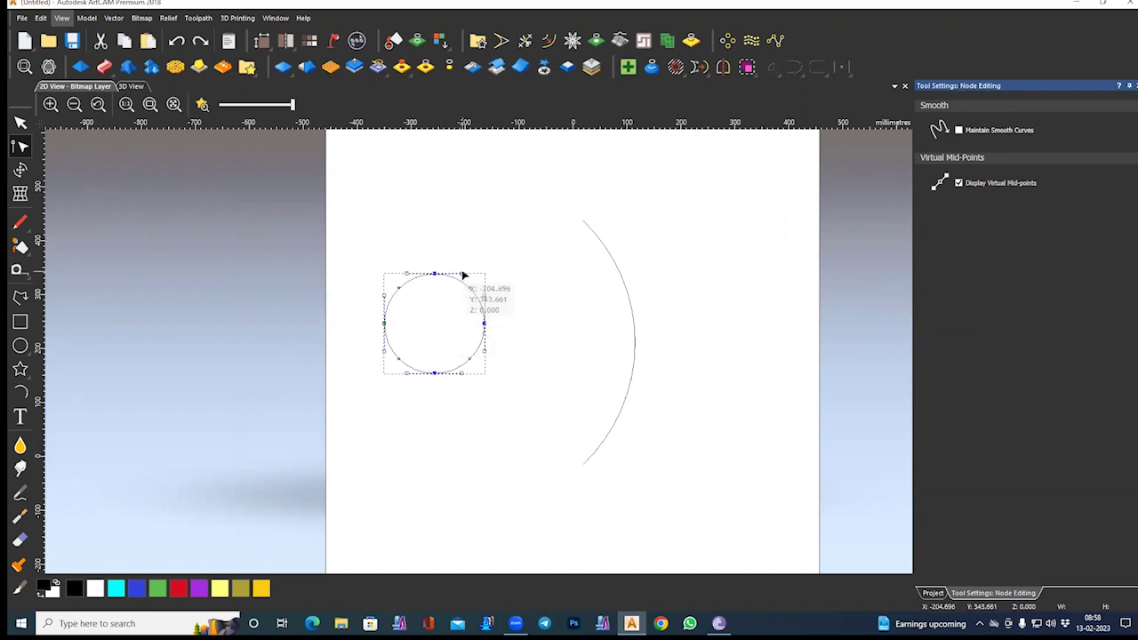
mouse_move(462, 275)
mouse_down()
mouse_move(457, 299)
mouse_move(468, 269)
mouse_up()
key(ctrl+z)
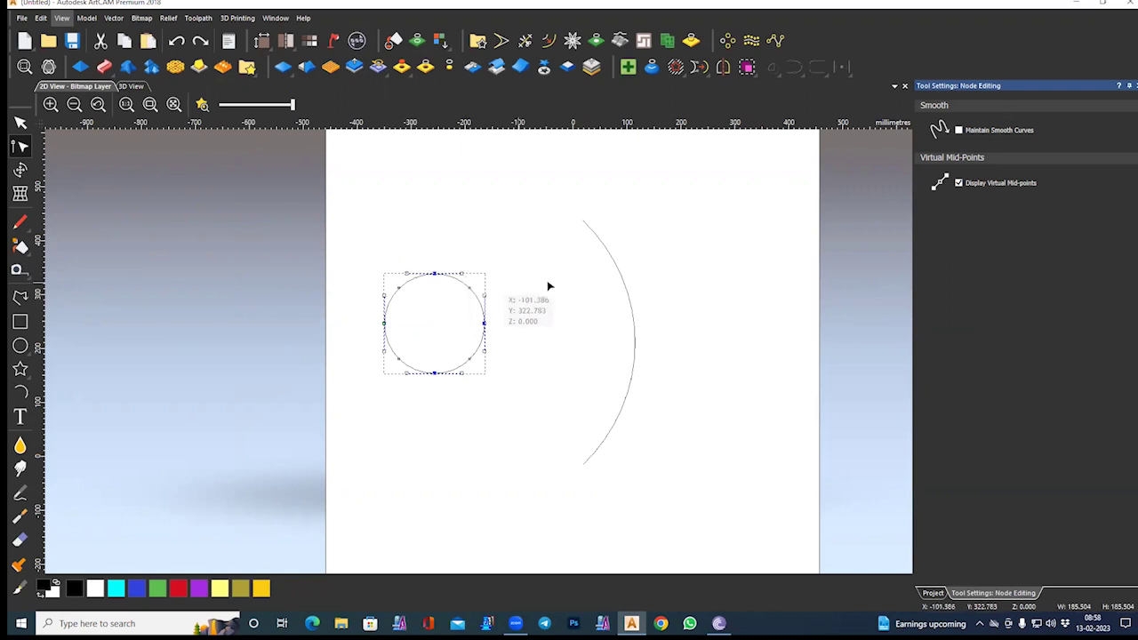
Step: Convert the arc span to a Bezier and reshape it with its two control handles into an S-curve about 77 mm wide
click(603, 280)
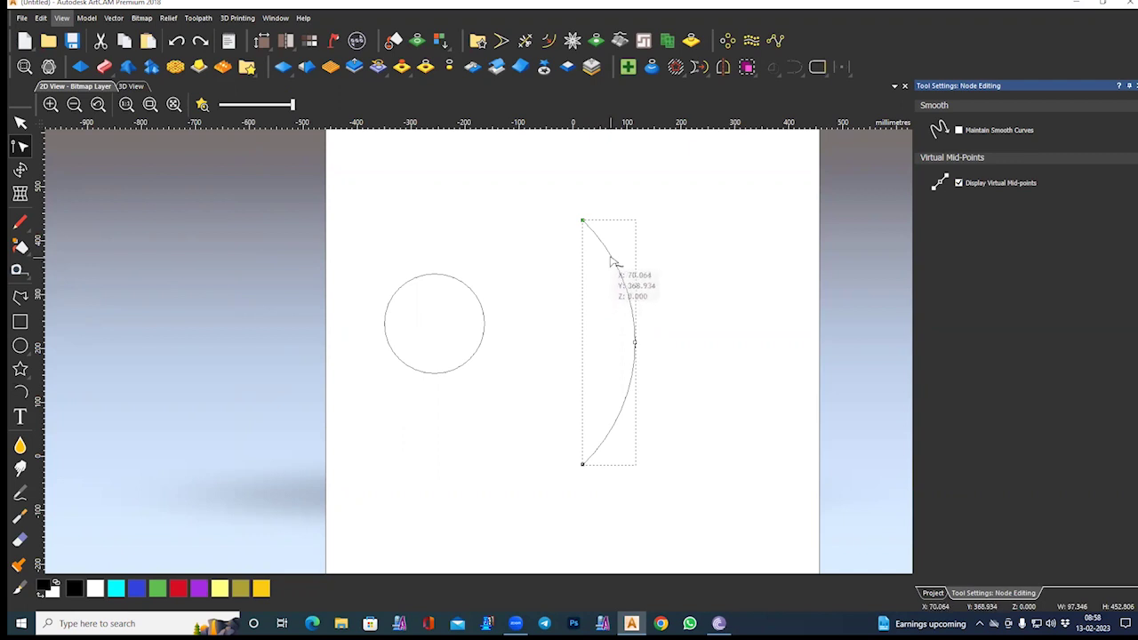
right_click(612, 260)
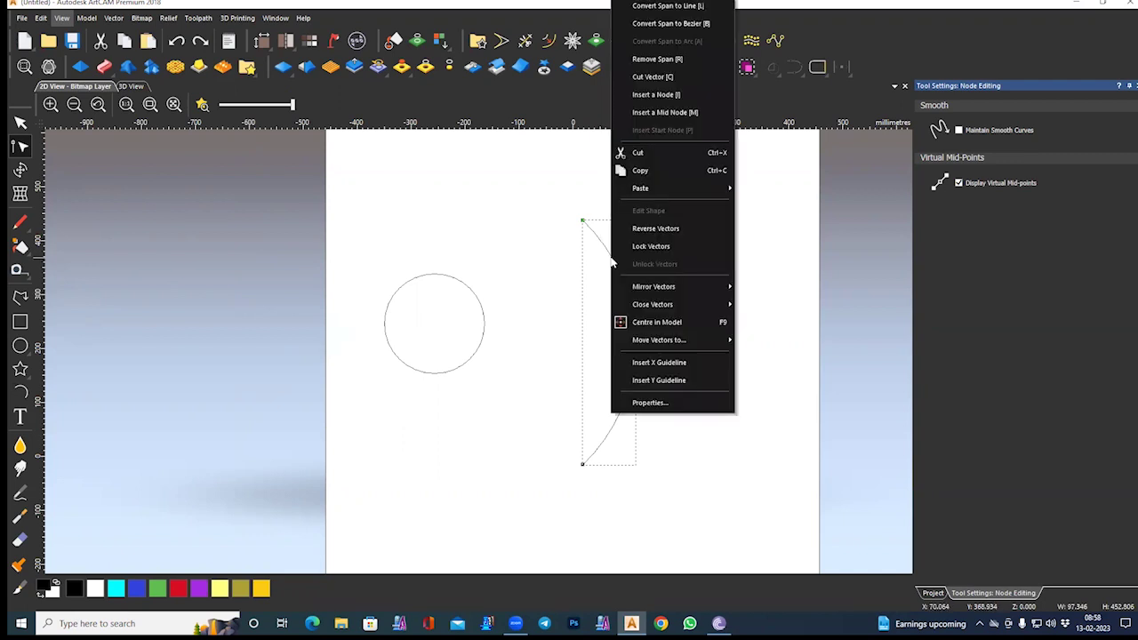
click(707, 27)
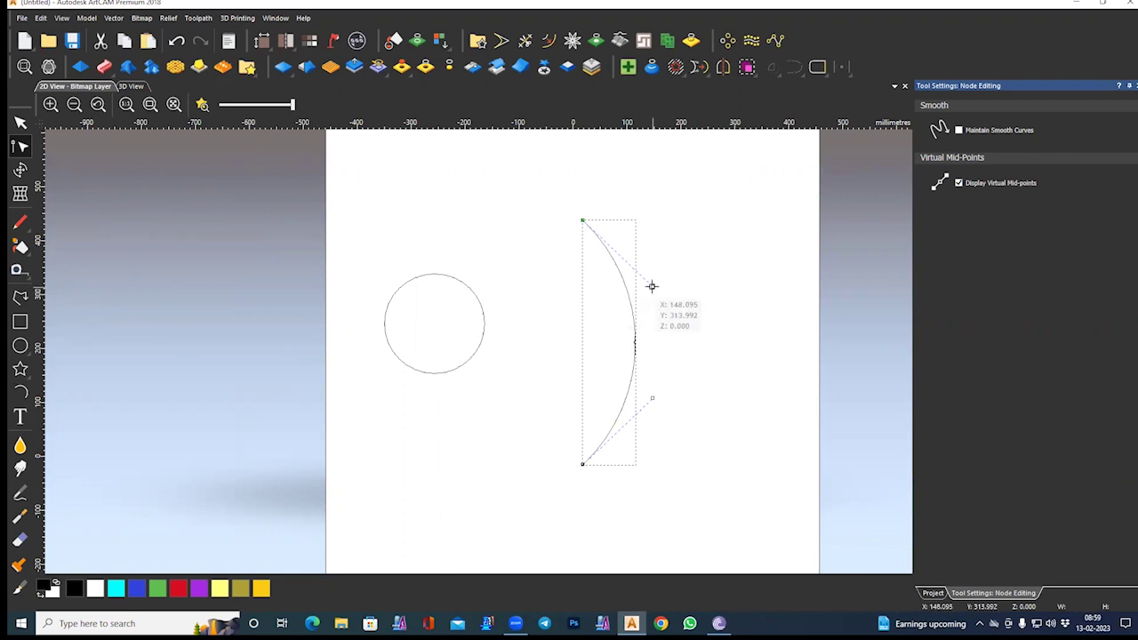
click(650, 289)
drag(651, 289, 582, 301)
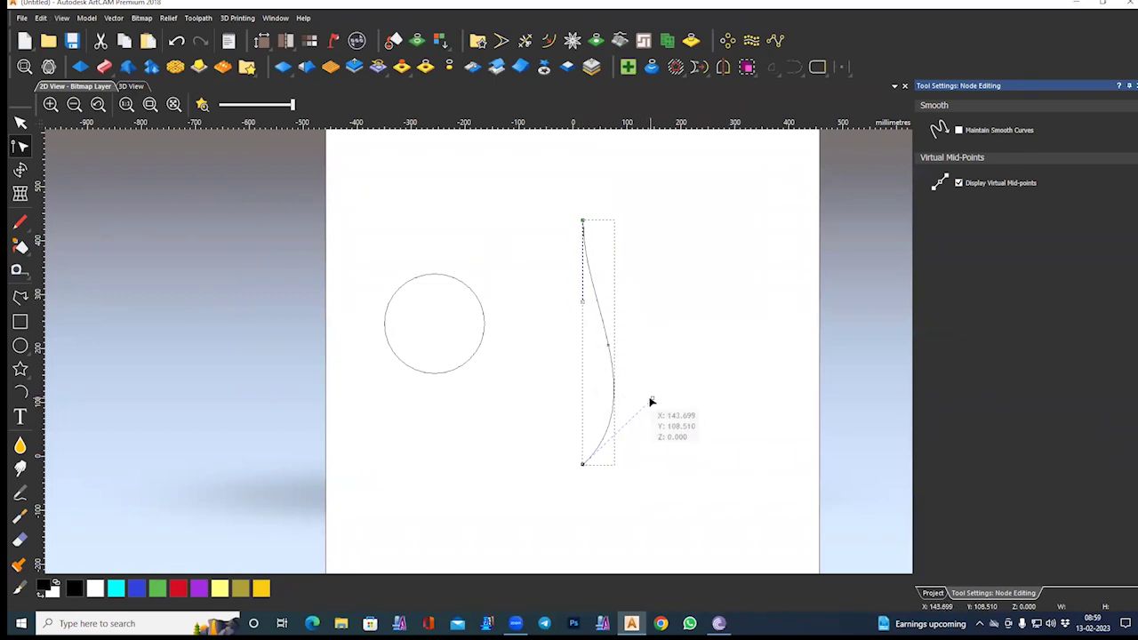
drag(652, 399, 676, 403)
Step: Mirror the S-curve to the left, keeping the original and joining the mirrored vectors into a closed petal
click(21, 122)
drag(510, 178, 672, 483)
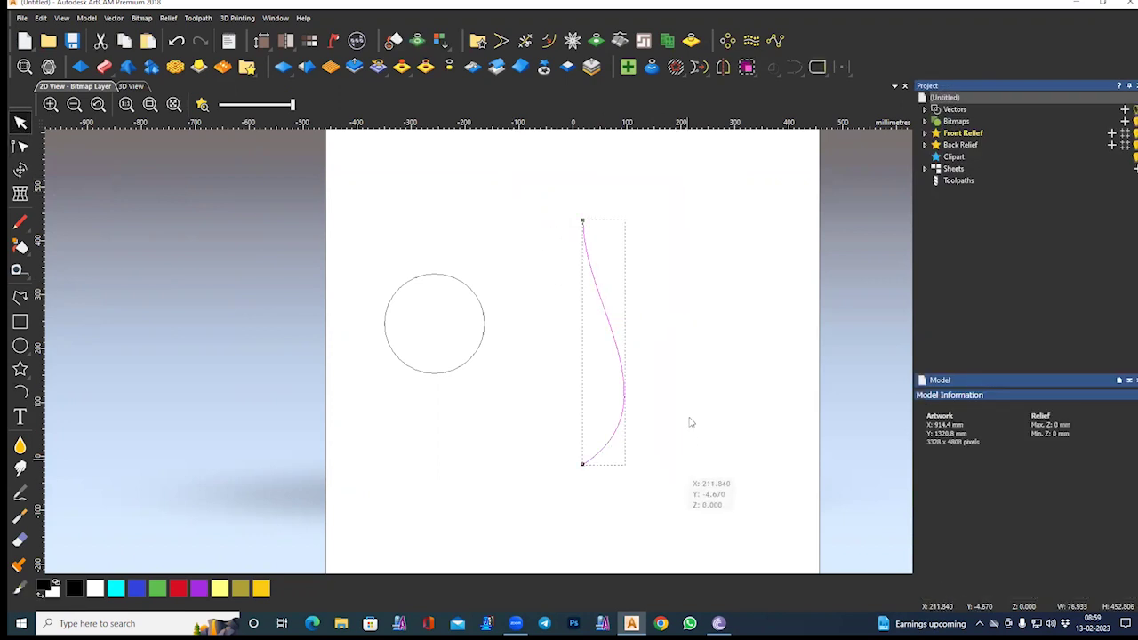
click(721, 76)
click(896, 412)
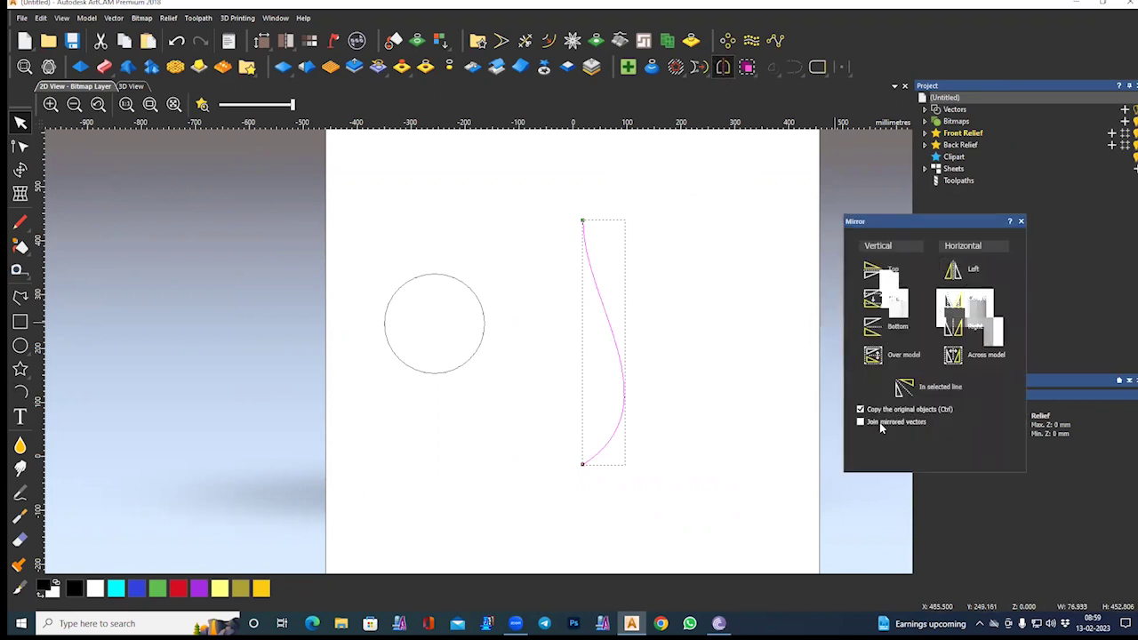
click(878, 424)
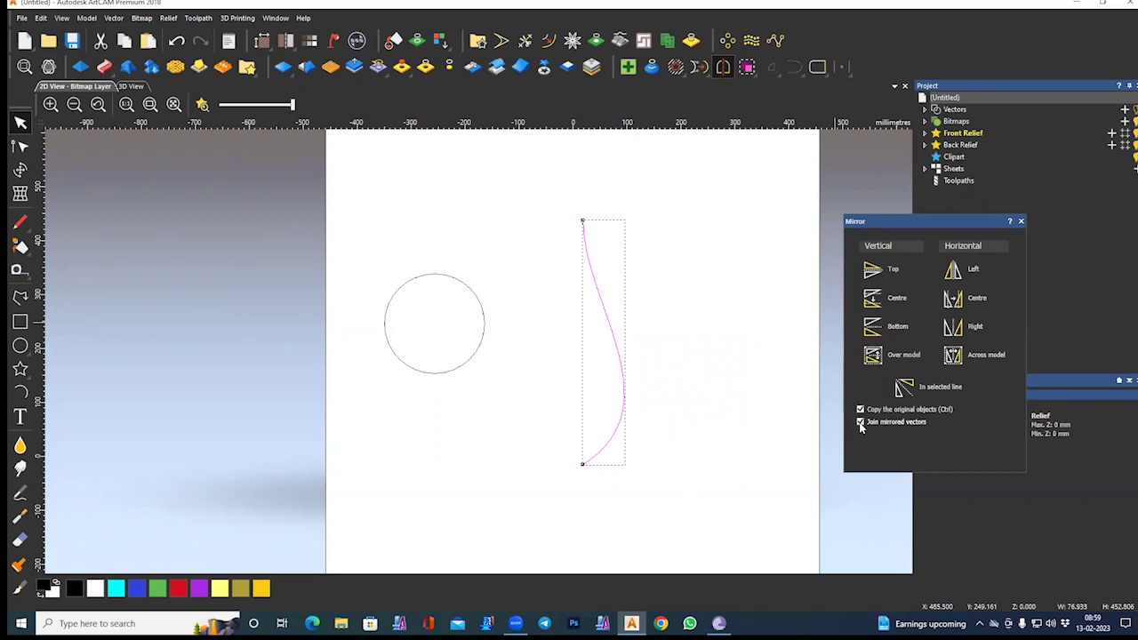
click(953, 272)
click(648, 451)
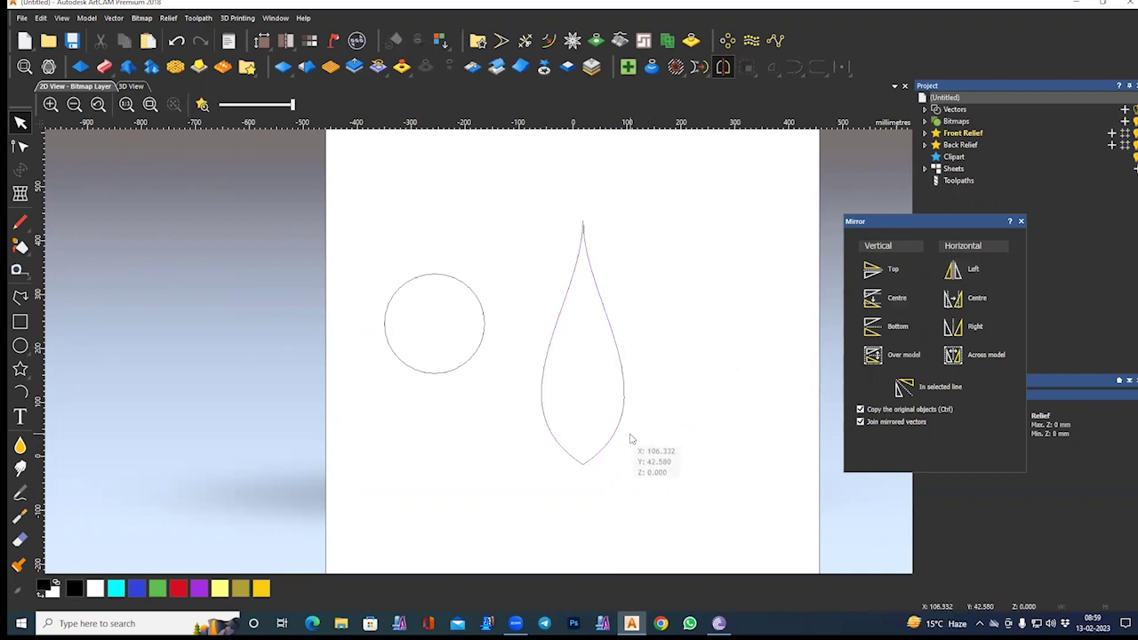
Step: Mirror a copy of the petal across its bottom tip to form a vertical pair
scroll(634, 444, down, 3)
scroll(483, 457, up, 3)
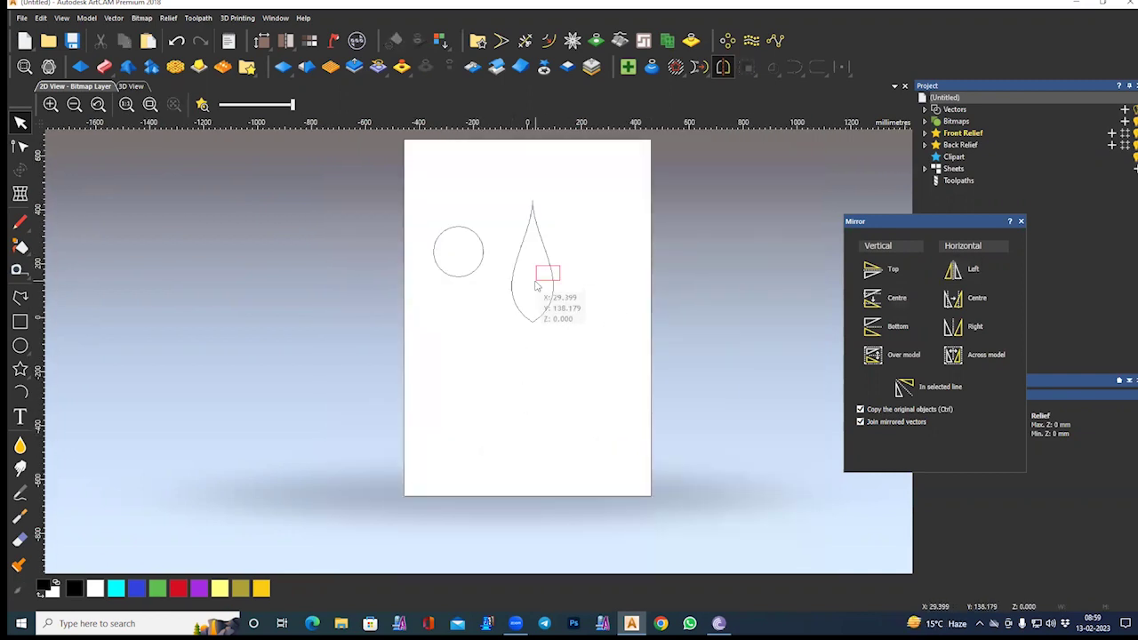
click(539, 315)
click(873, 328)
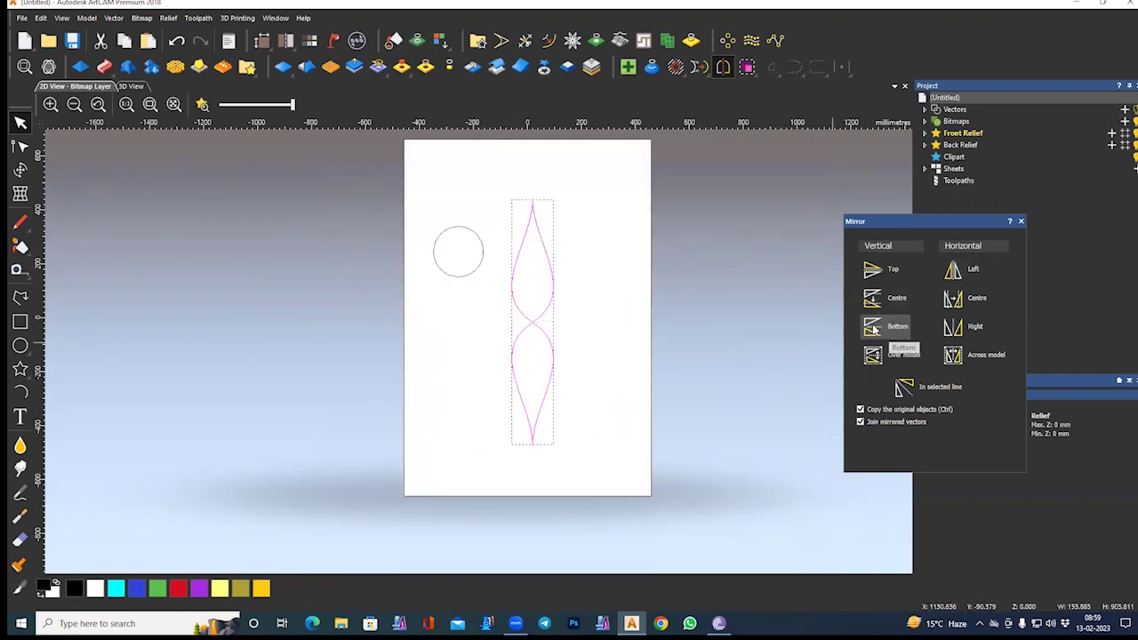
Step: Rotate a copy of the vertical petal pair 90 degrees anticlockwise about its centre to form a four-petal flower
click(578, 336)
click(515, 356)
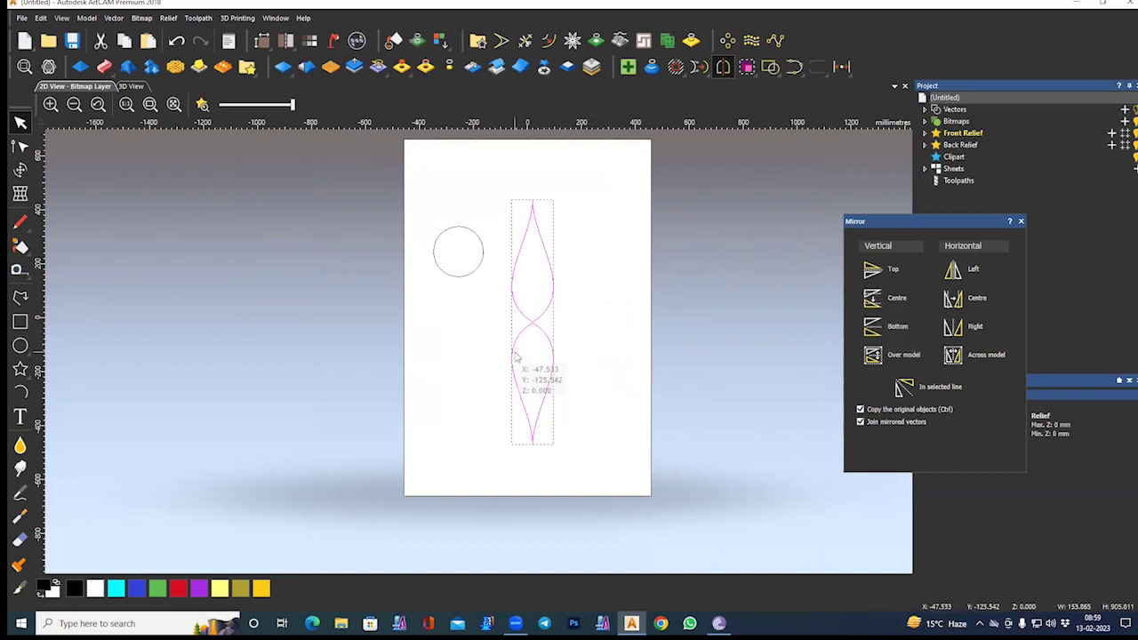
click(14, 173)
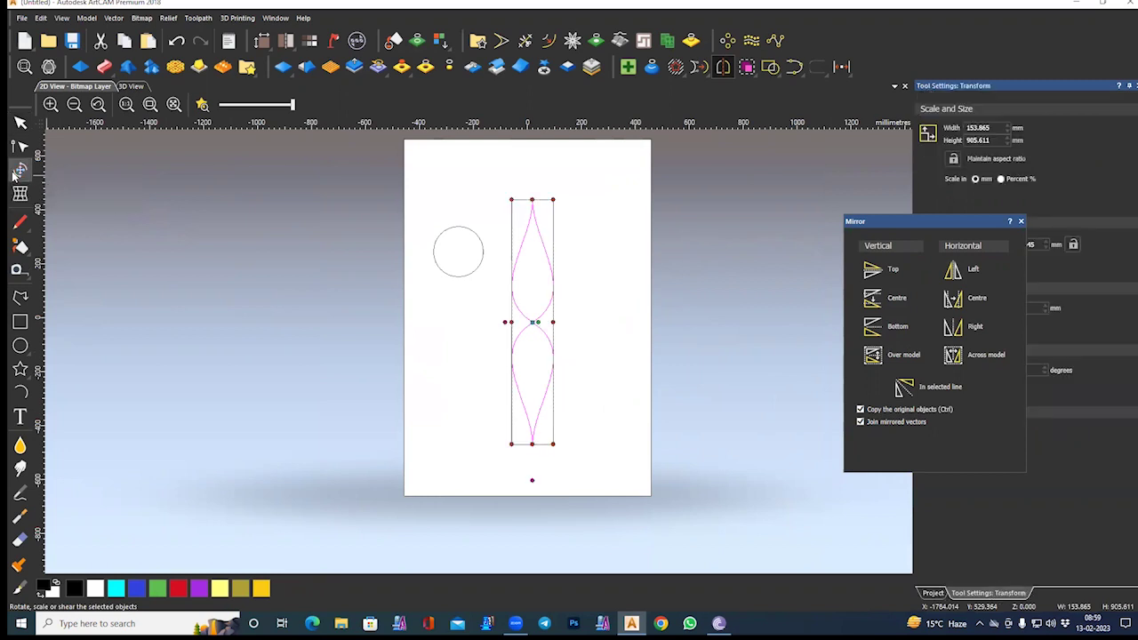
click(1021, 220)
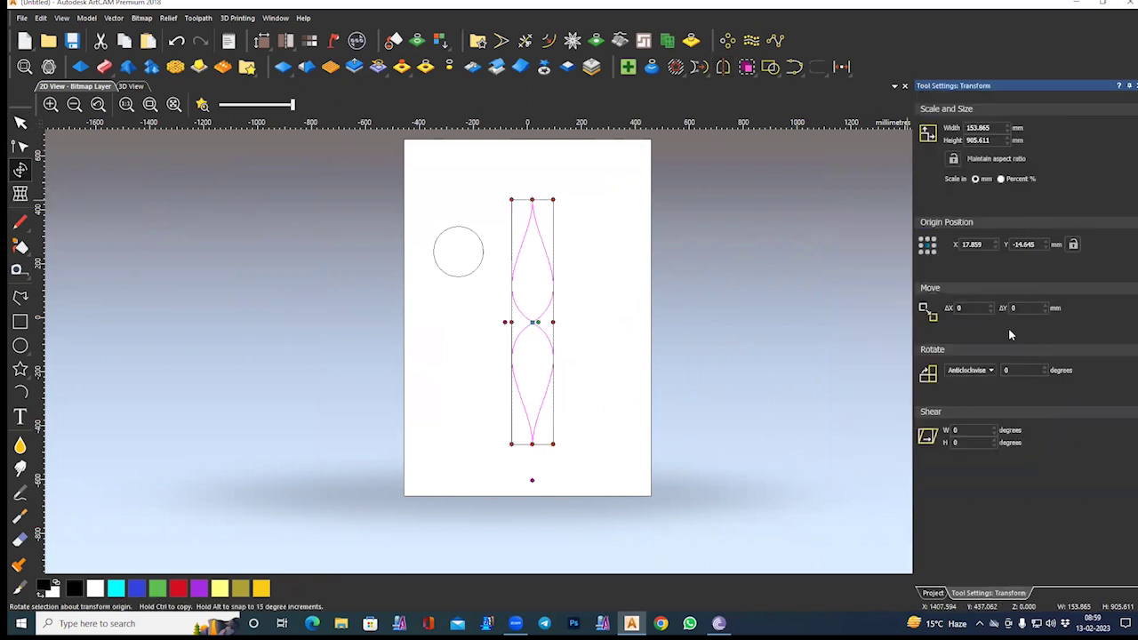
click(1010, 370)
key(BackSpace)
text(90)
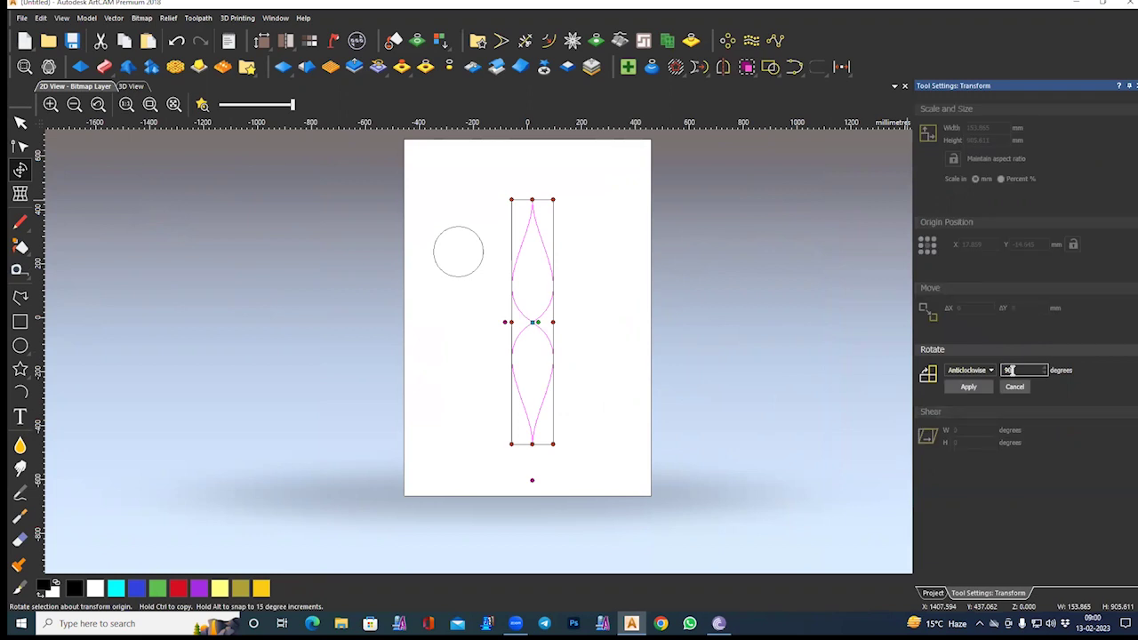
key(Return)
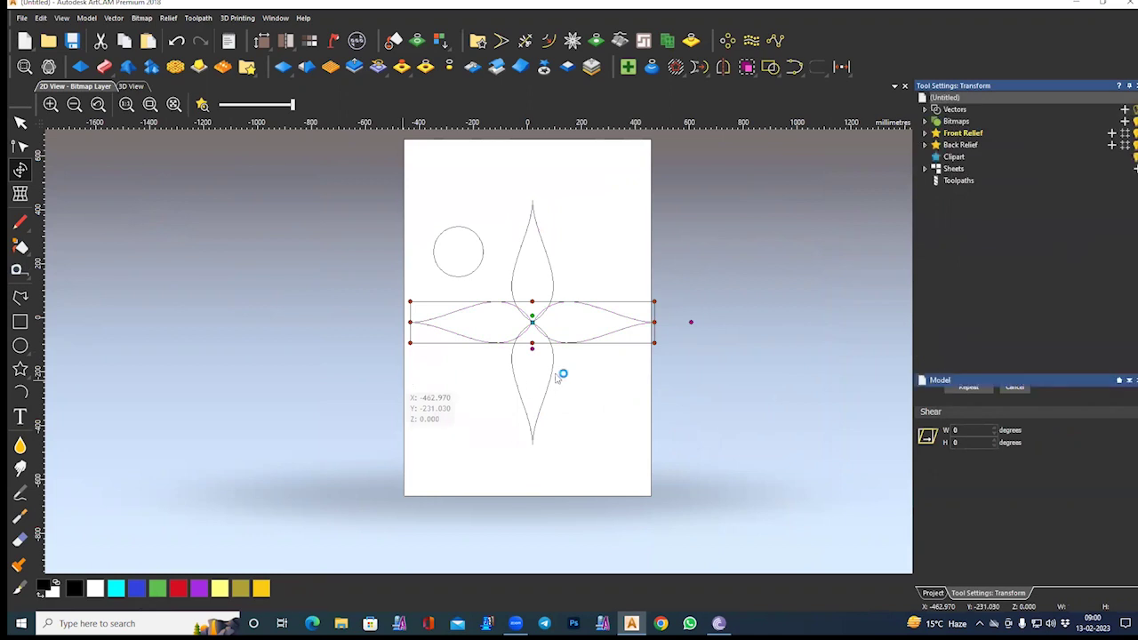
Step: Undo the 90-degree rotated copy of the vertical petal pair
scroll(561, 361, up, 2)
drag(551, 270, 476, 316)
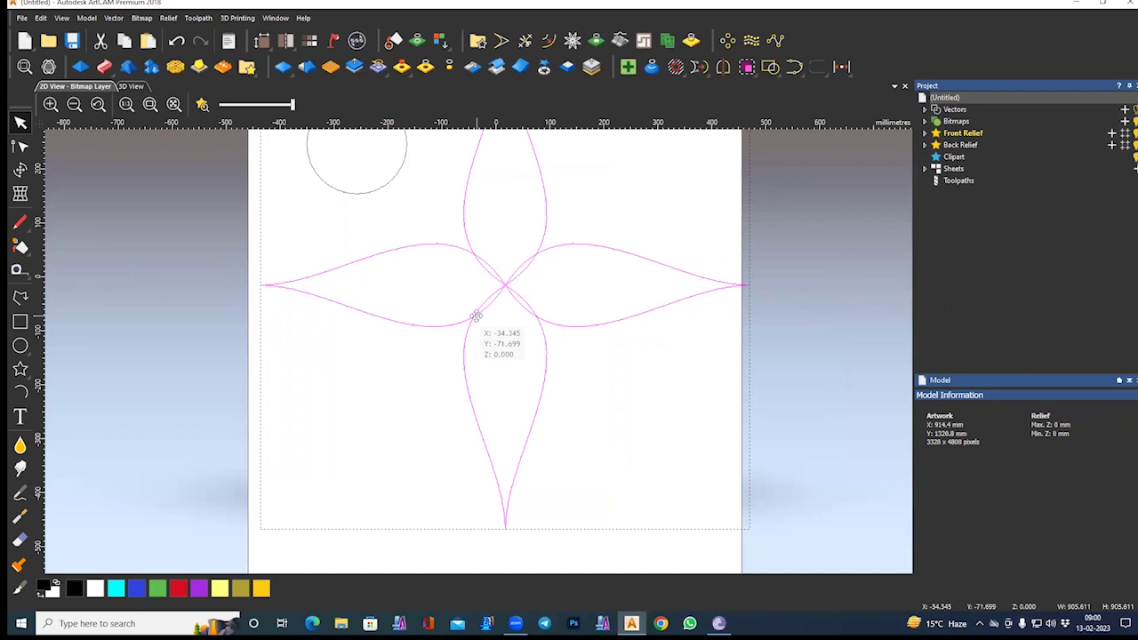
scroll(506, 277, up, 2)
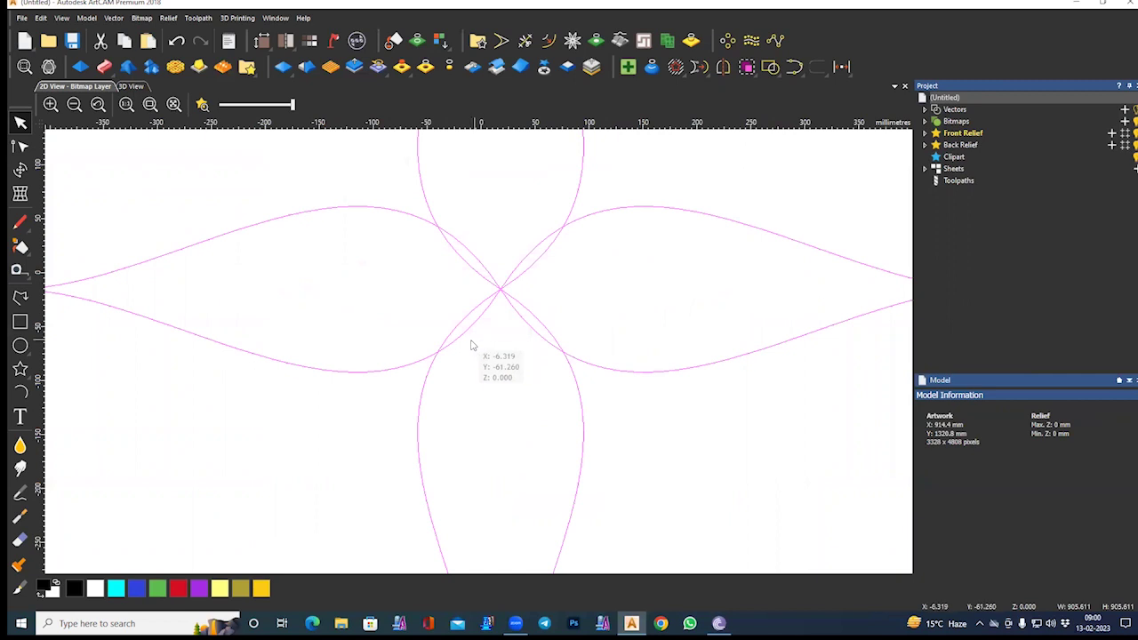
scroll(472, 345, down, 4)
key(ctrl+z)
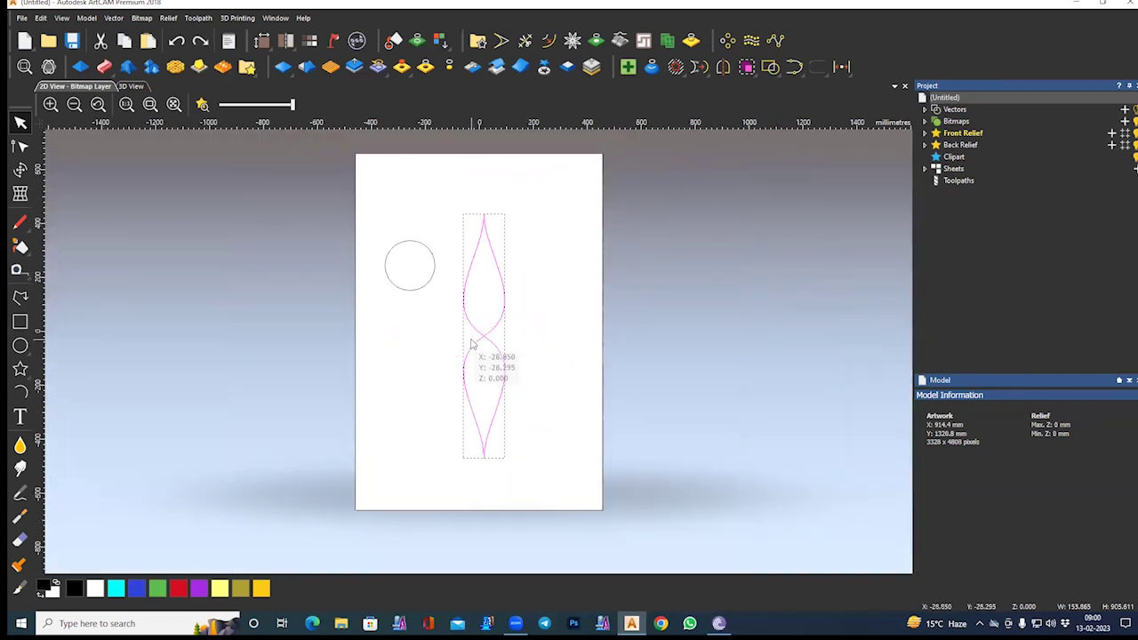
Step: Delete the circle beside the petals and centre the vertical petal pair on the page
click(541, 383)
click(477, 416)
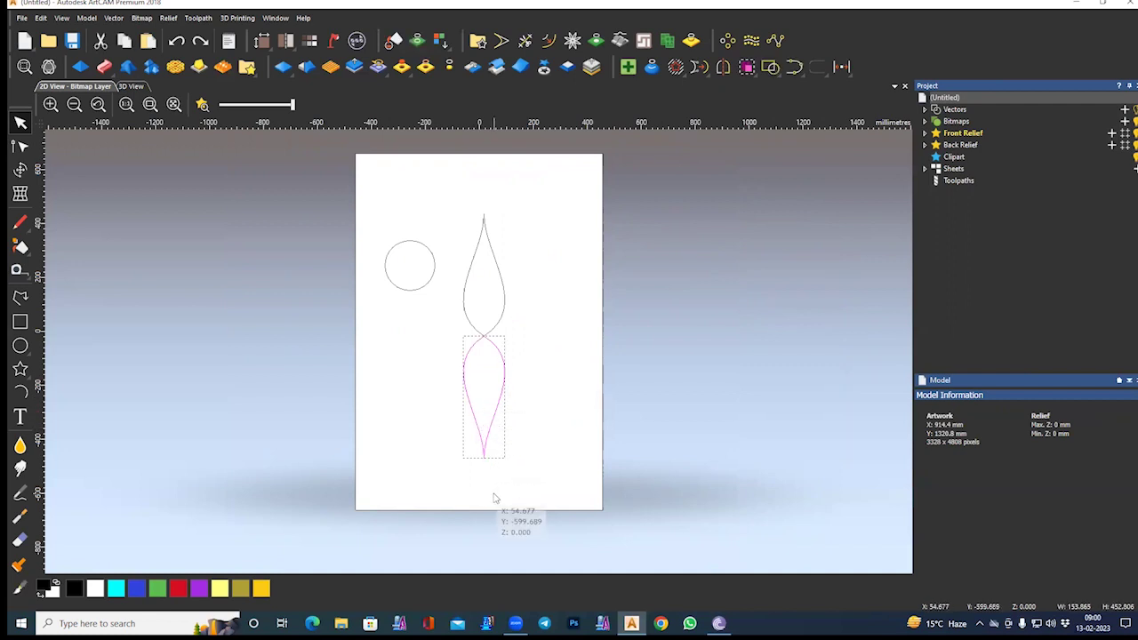
click(428, 248)
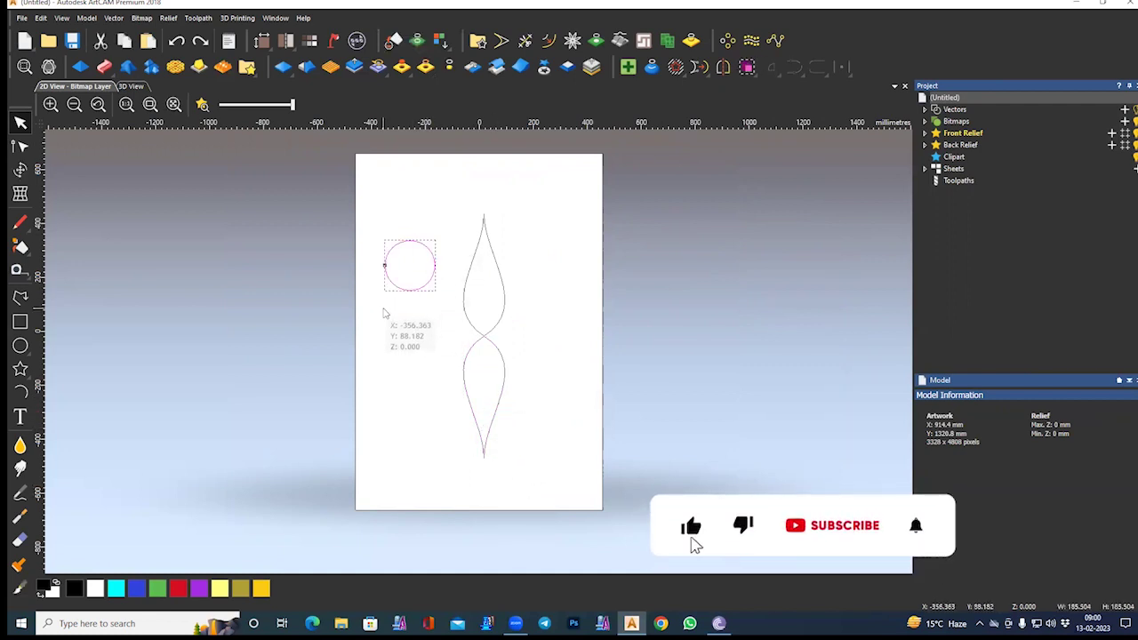
key(Delete)
drag(424, 182, 551, 519)
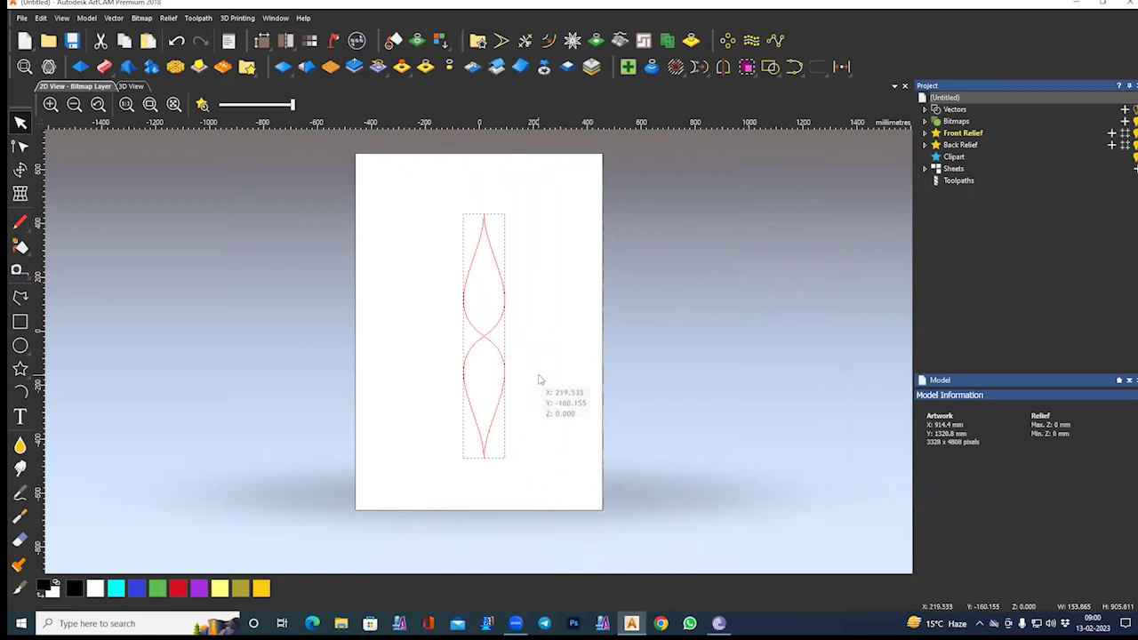
key(F9)
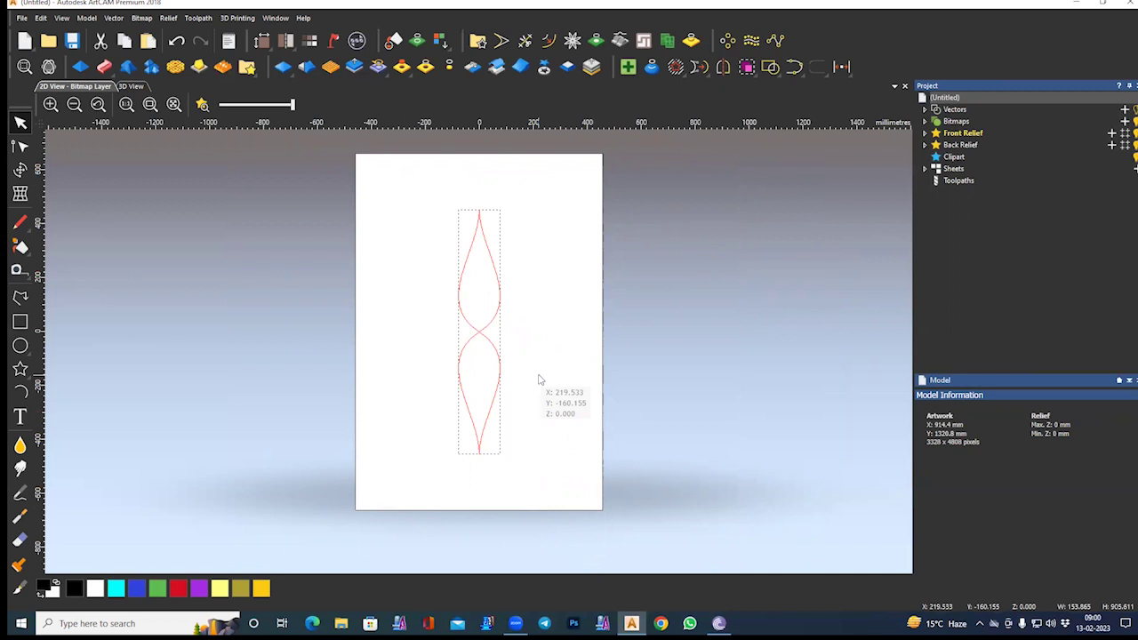
click(537, 380)
drag(549, 342, 453, 434)
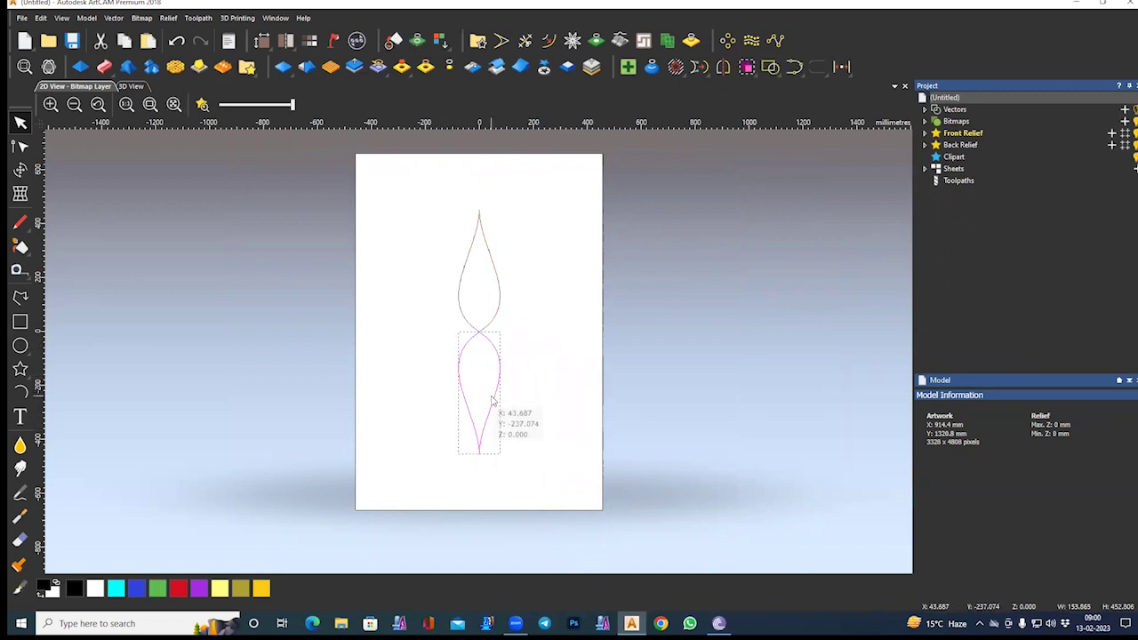
drag(495, 390, 439, 427)
key(ctrl+z)
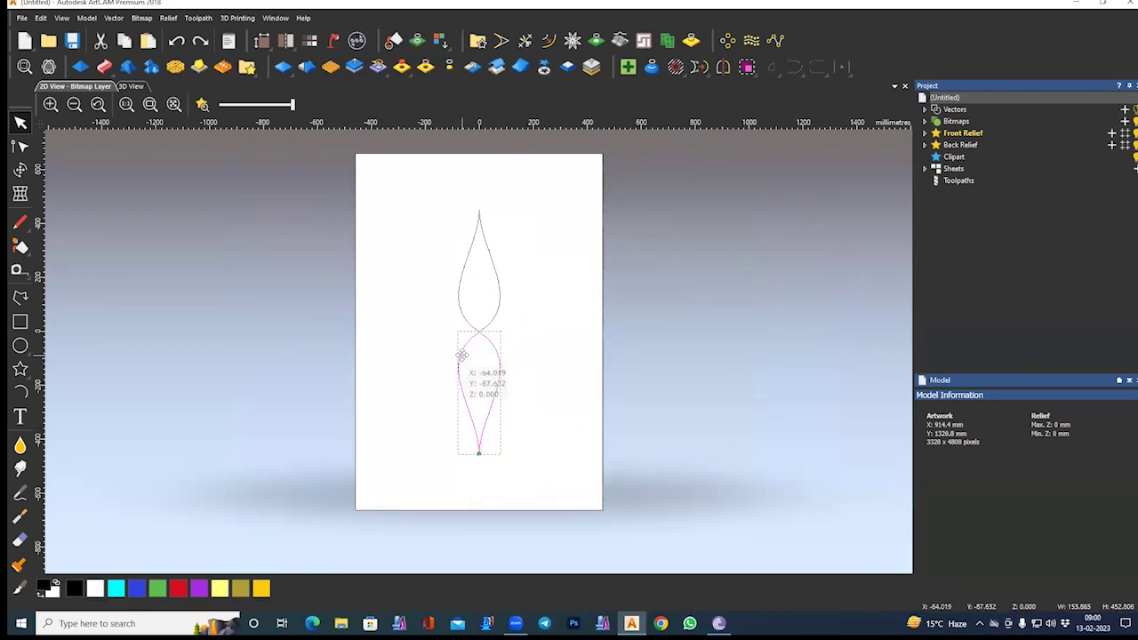
Step: Nudge the lower petal straight down in repeated steps to open a gap below the upper petal
click(429, 345)
drag(399, 312, 525, 499)
key(Down)
key(Down)
key(Down)
key(Down)
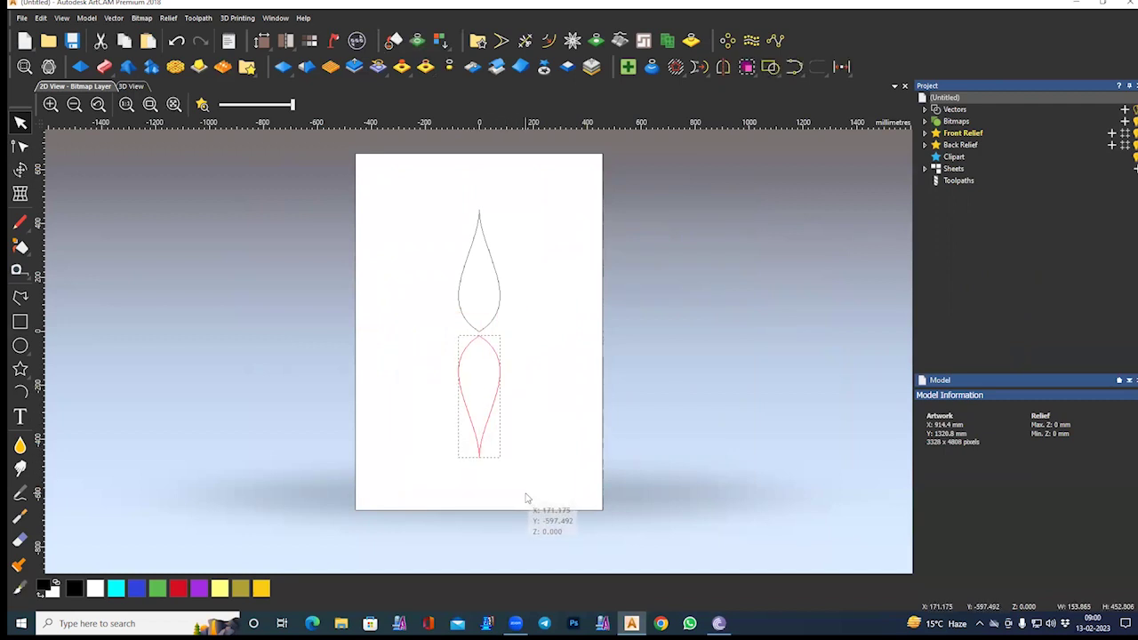
key(Down)
key(Down)
key(Down)
key(Down)
key(Down)
key(Down)
key(Down)
Step: Nudge the upper petal straight up three steps to widen the gap between the petals
drag(513, 194, 422, 352)
key(Up)
key(Up)
key(Up)
drag(430, 169, 519, 532)
click(491, 329)
click(485, 323)
shift+click(491, 379)
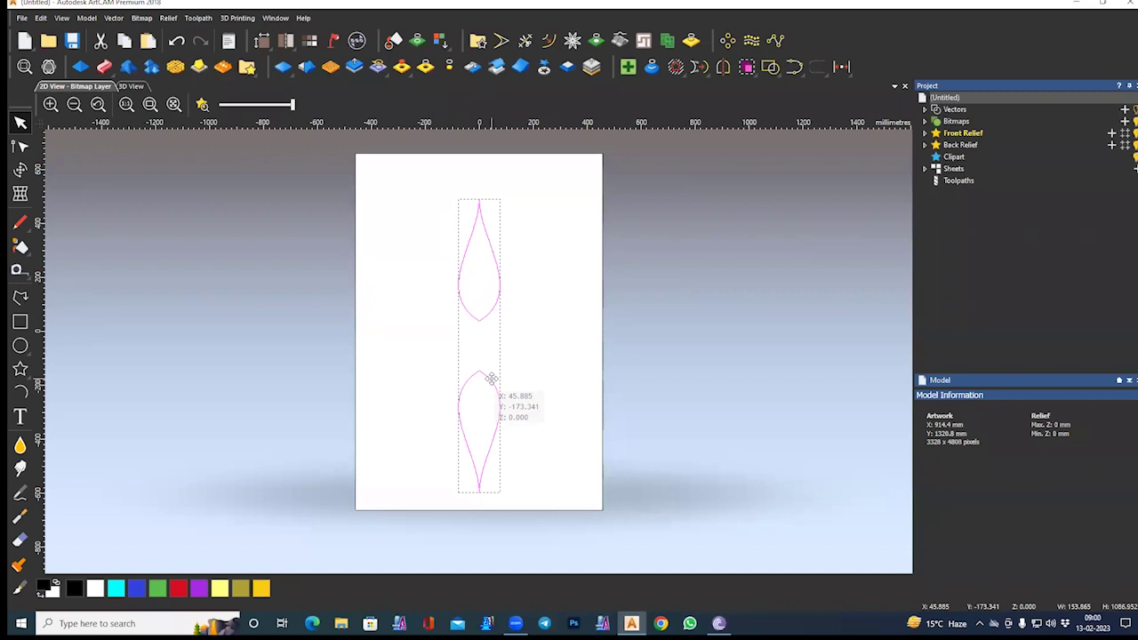
click(20, 169)
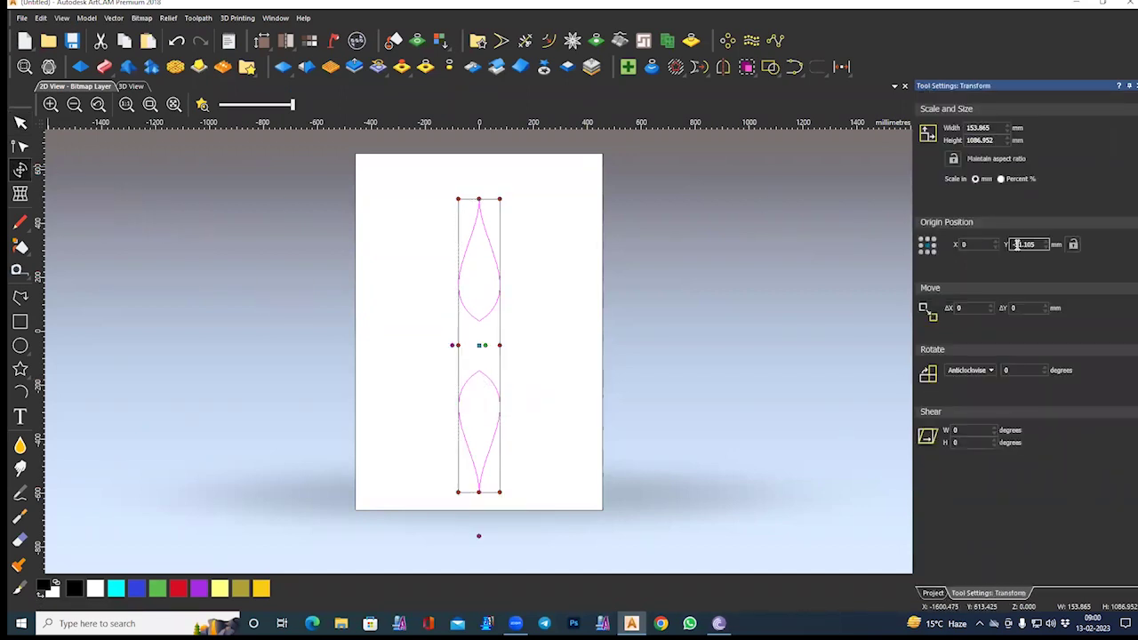
click(511, 316)
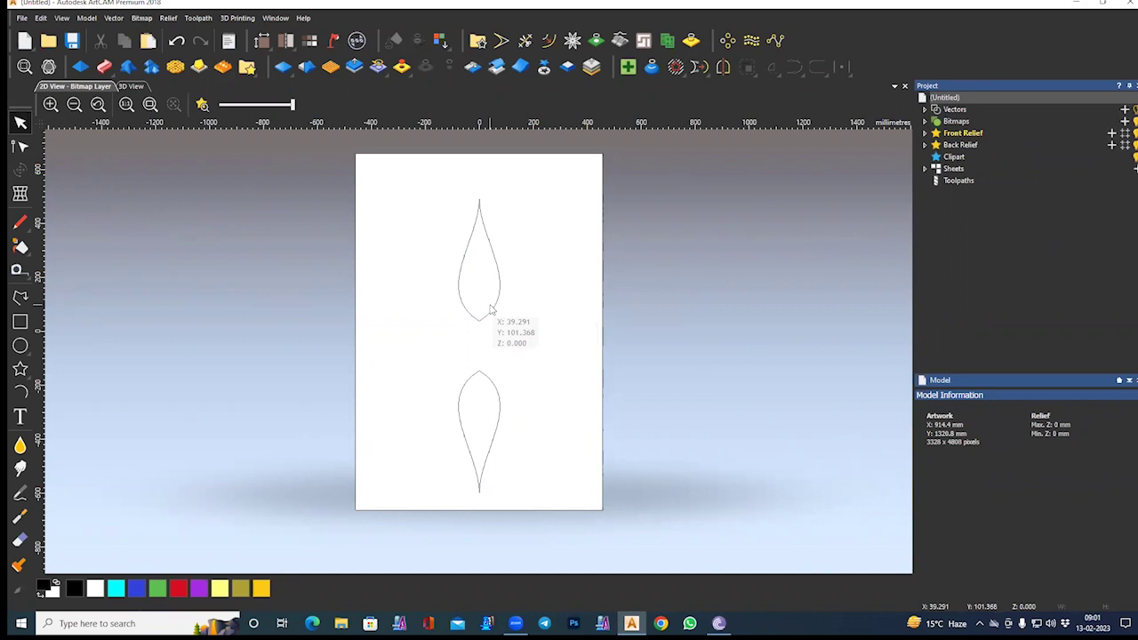
click(488, 377)
key(Escape)
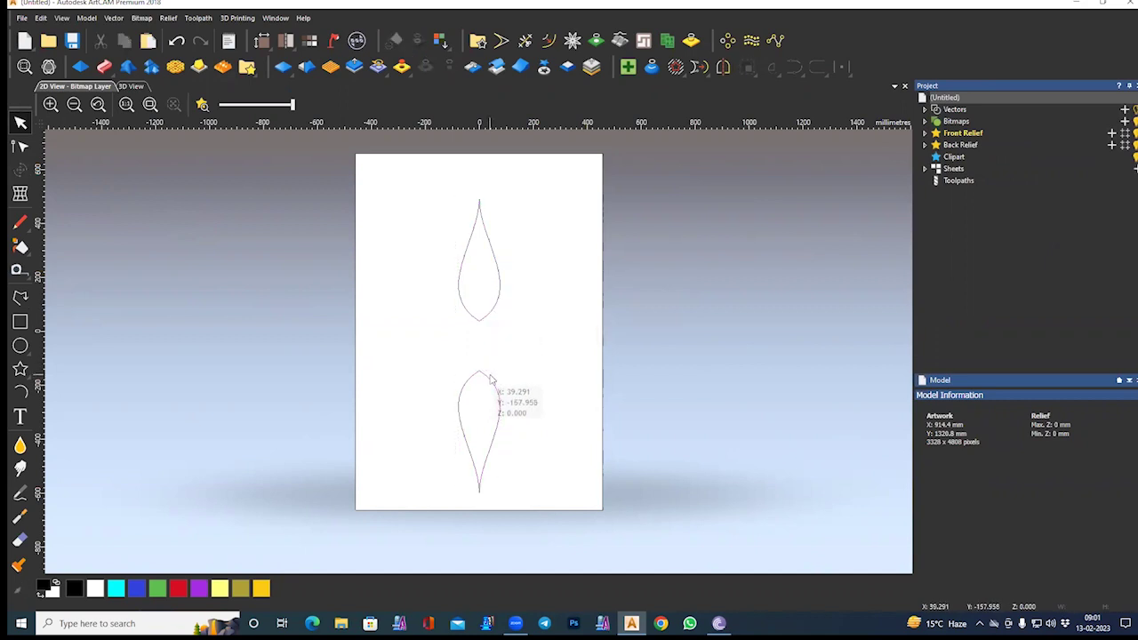
Step: Rotate a copy of the two separated petals 90 degrees anticlockwise about their common centre to form an open four-petal flower
click(489, 376)
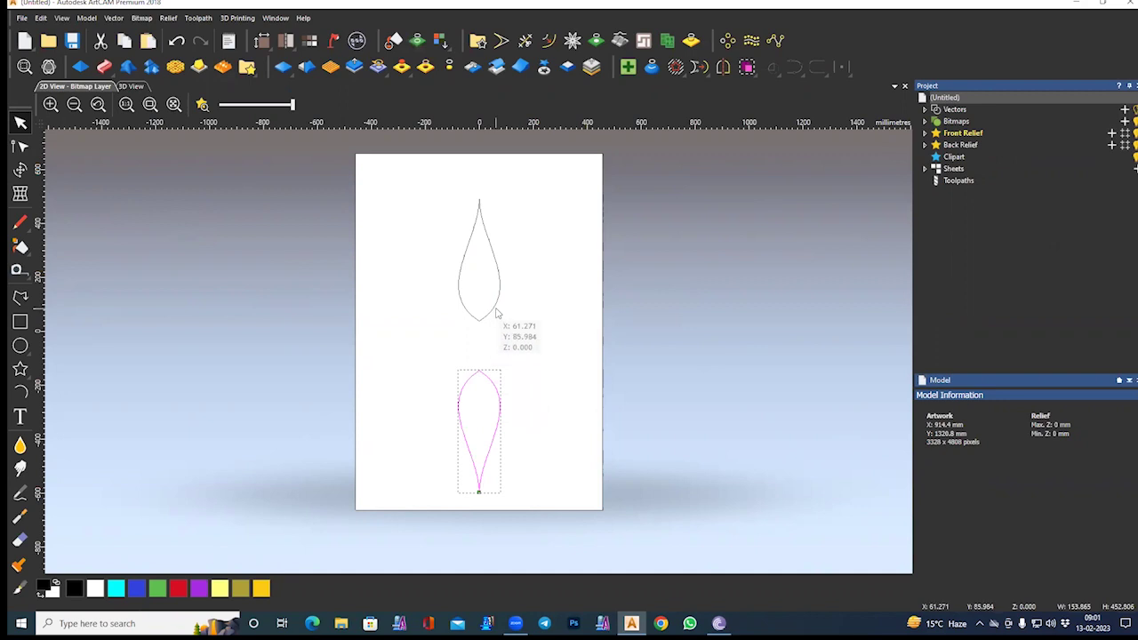
shift+click(496, 311)
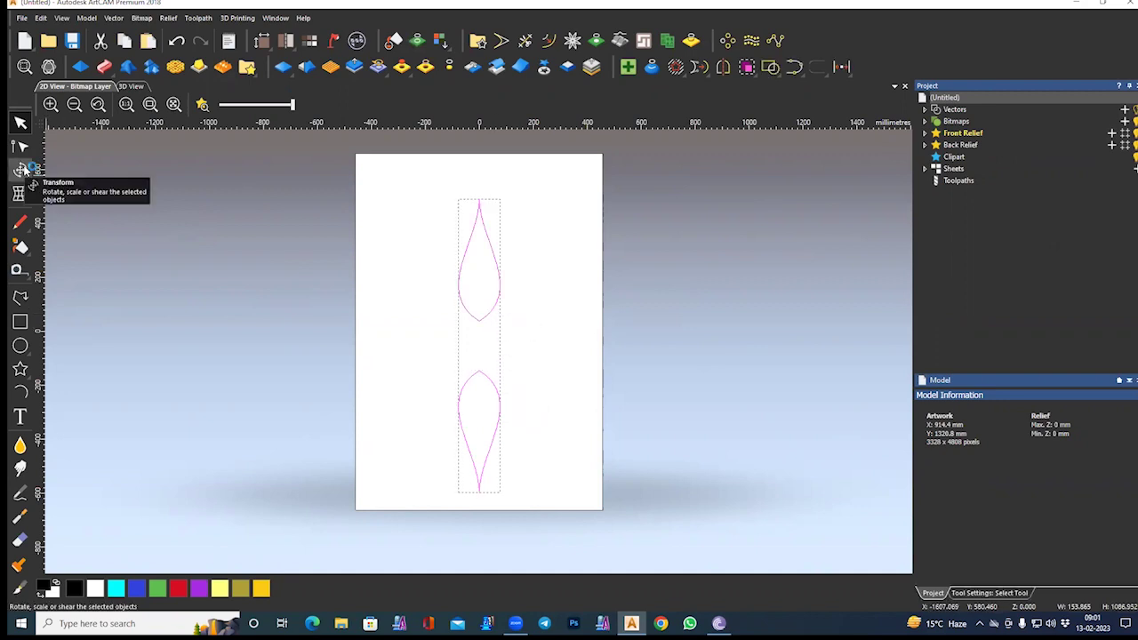
click(19, 169)
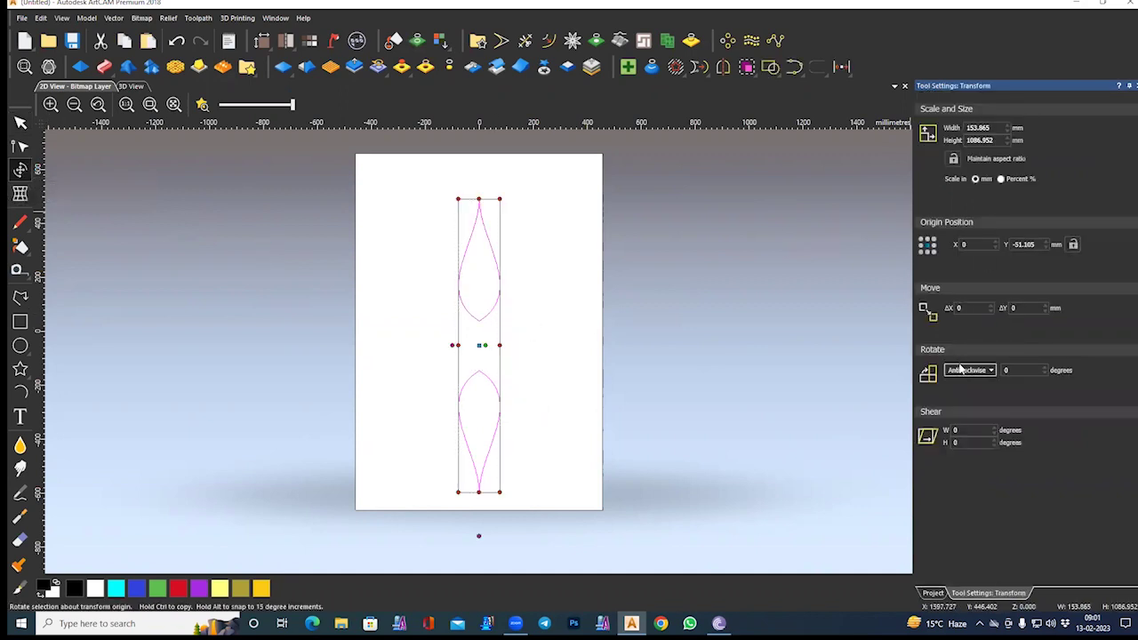
click(1003, 371)
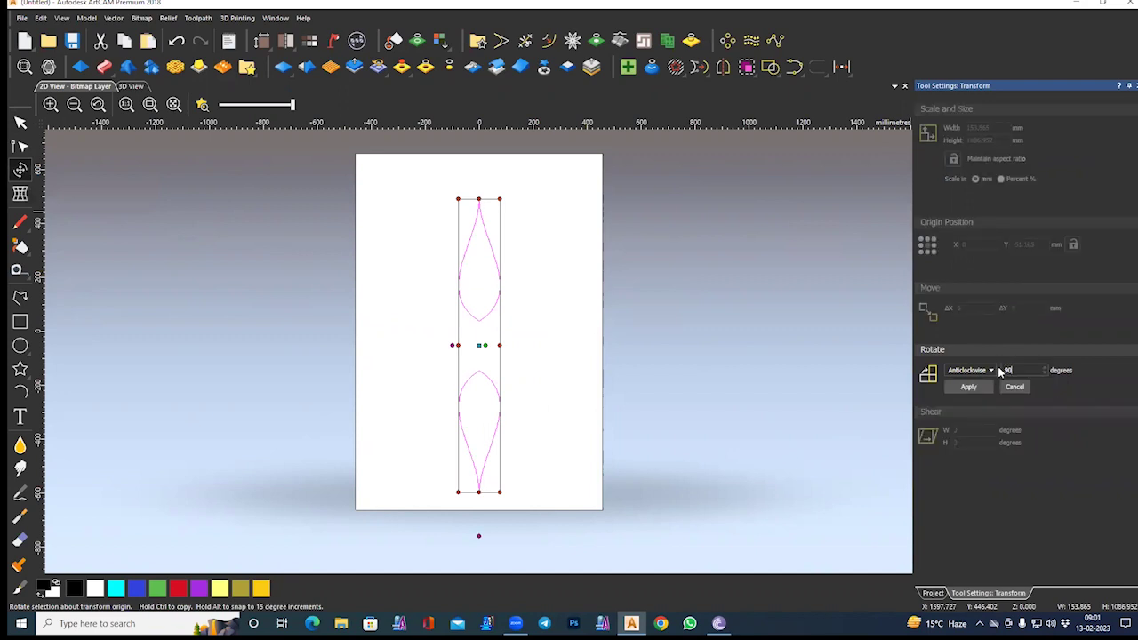
key(Return)
key(Escape)
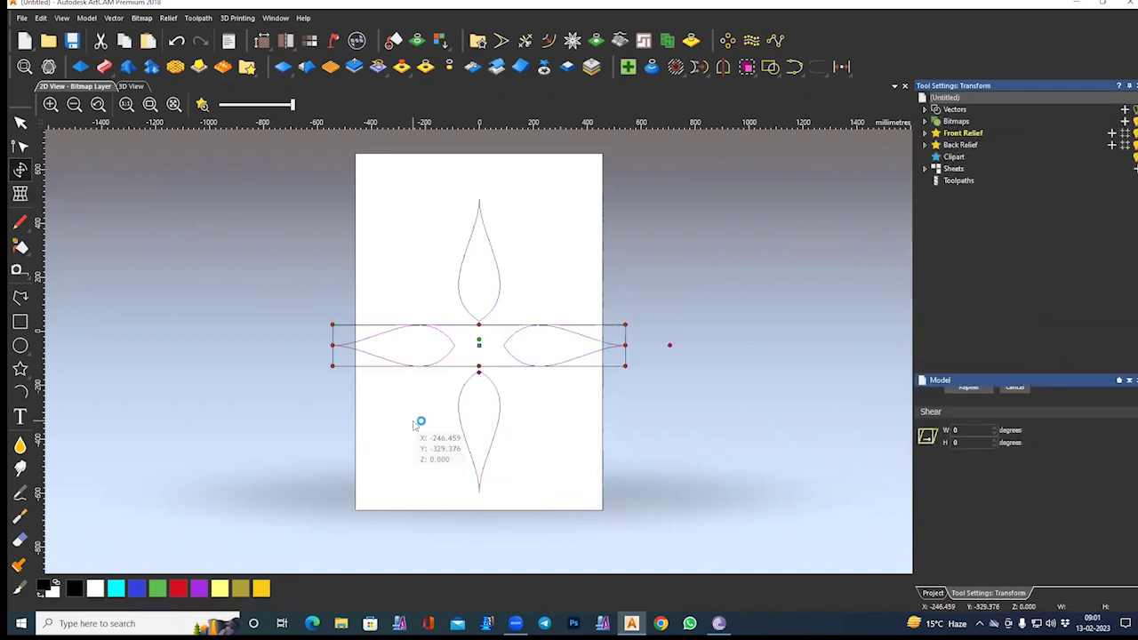
Step: Delete all four petals from the page
click(302, 223)
drag(520, 376, 617, 441)
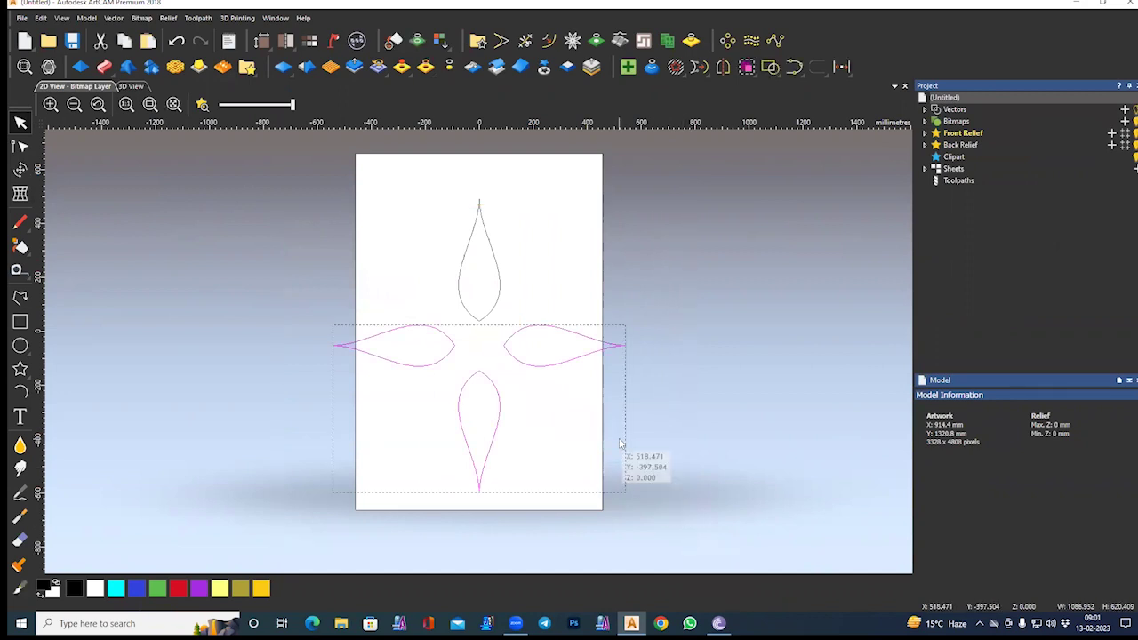
click(271, 225)
drag(281, 176, 673, 525)
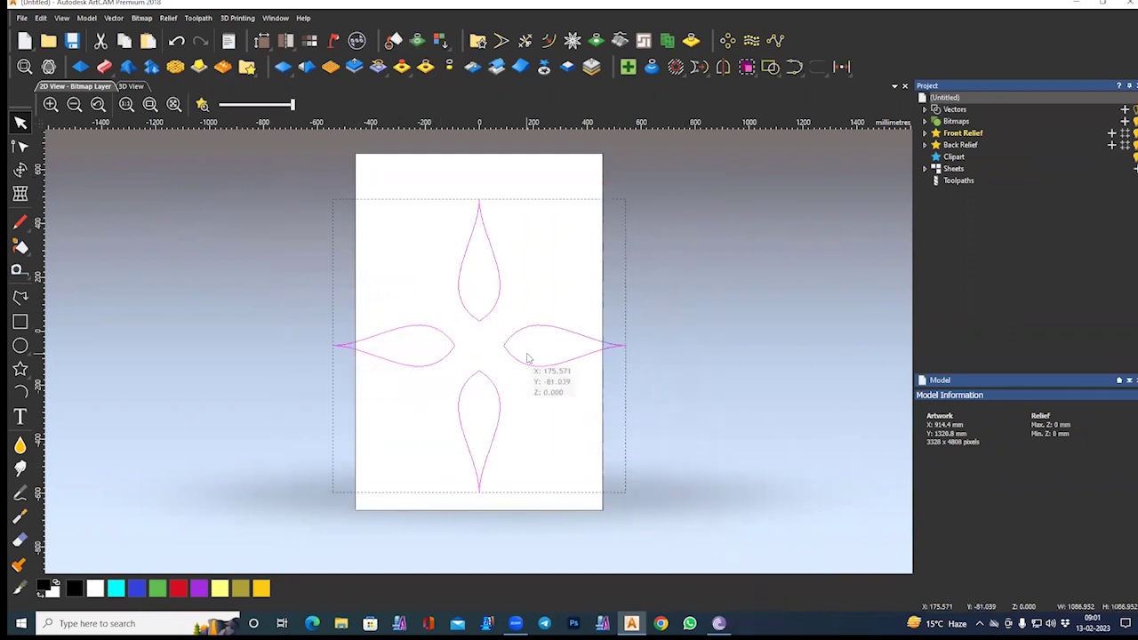
click(398, 401)
drag(262, 183, 660, 513)
click(548, 401)
drag(272, 172, 671, 505)
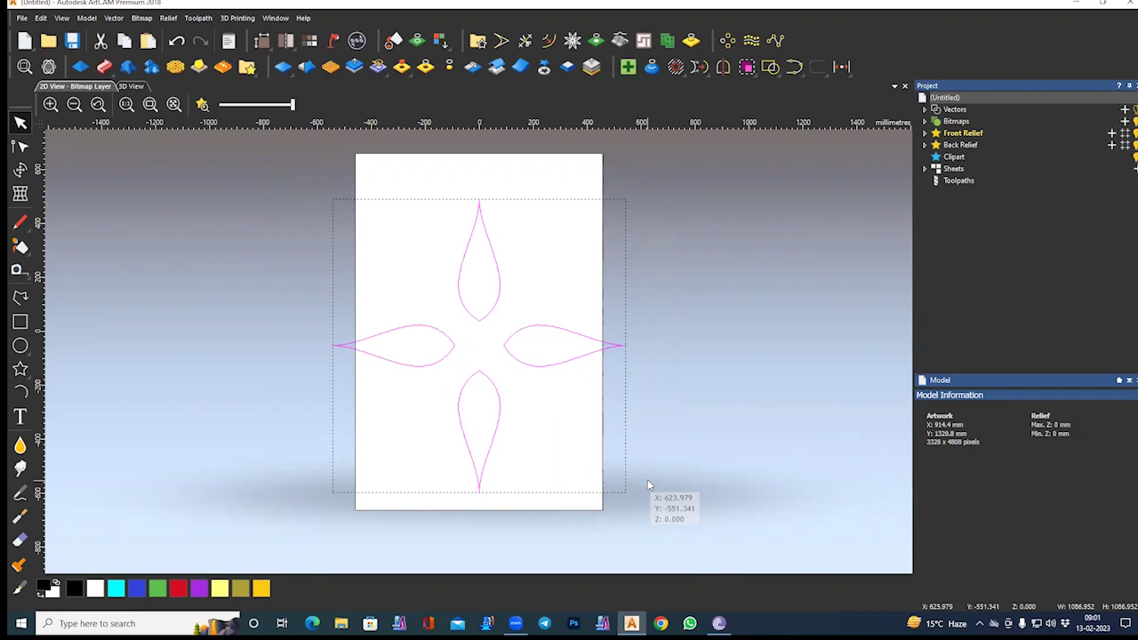
key(Delete)
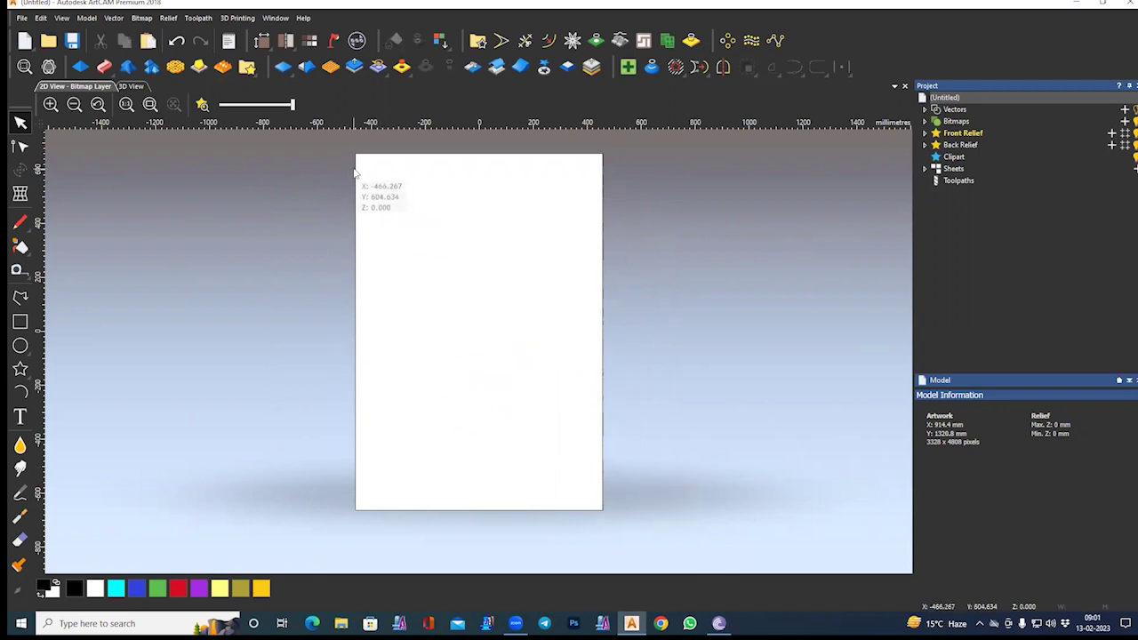
Step: Create a 914.4 x 1320.8 mm rectangle centred at 0, 0 that covers the whole page
click(20, 322)
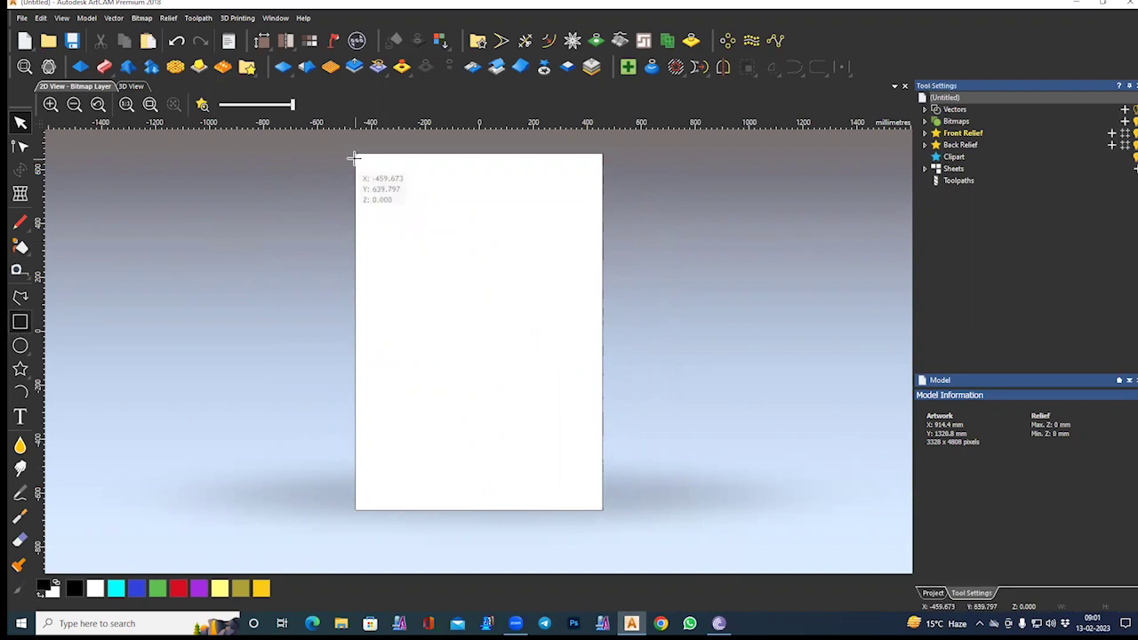
drag(354, 156, 602, 509)
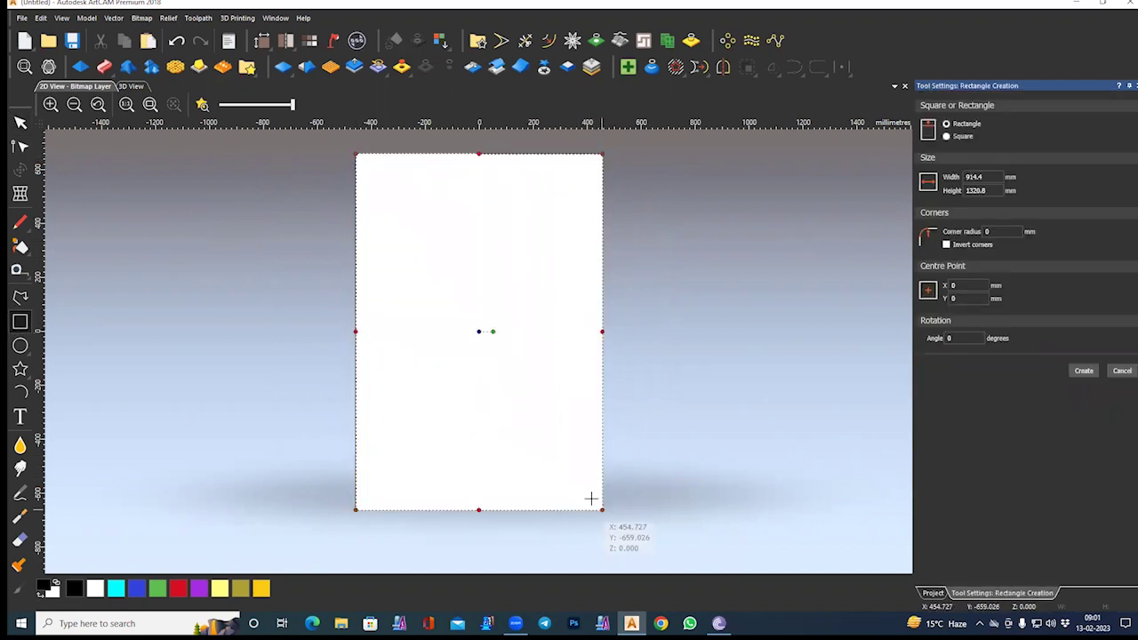
key(Return)
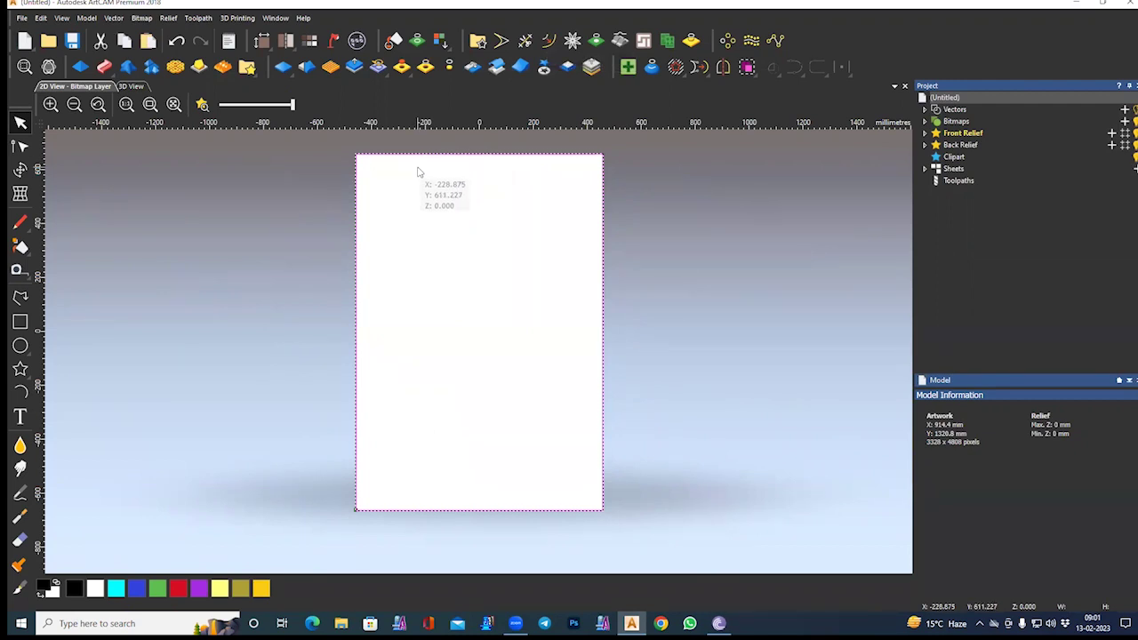
Step: Offset the page rectangle inwards by 25.4 mm with sharp corners, keeping the original vector
click(550, 42)
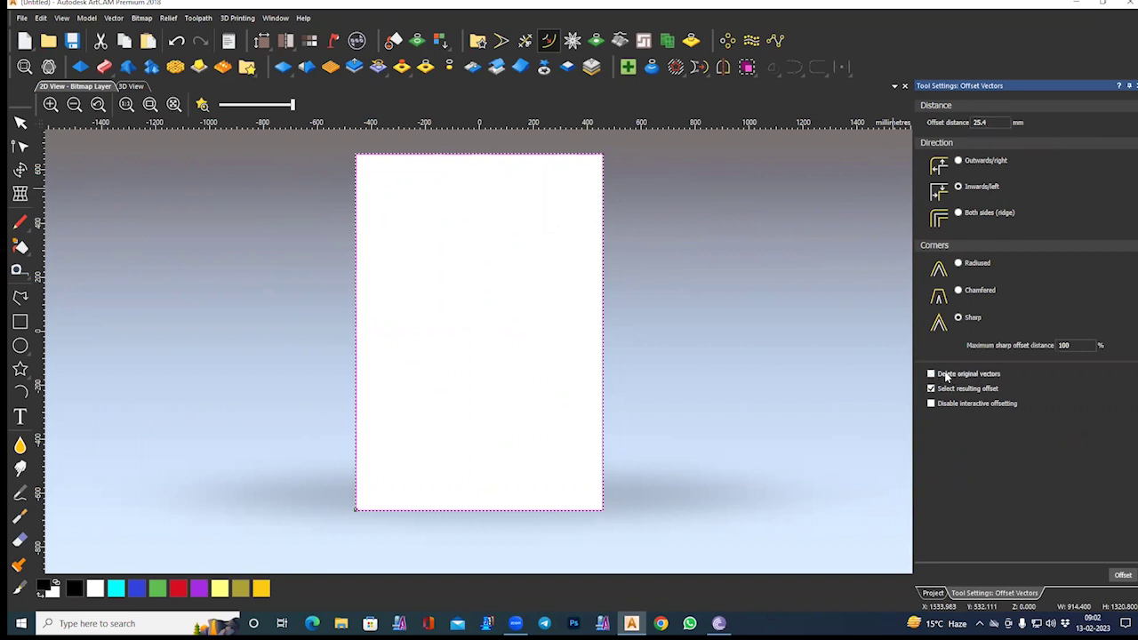
key(Return)
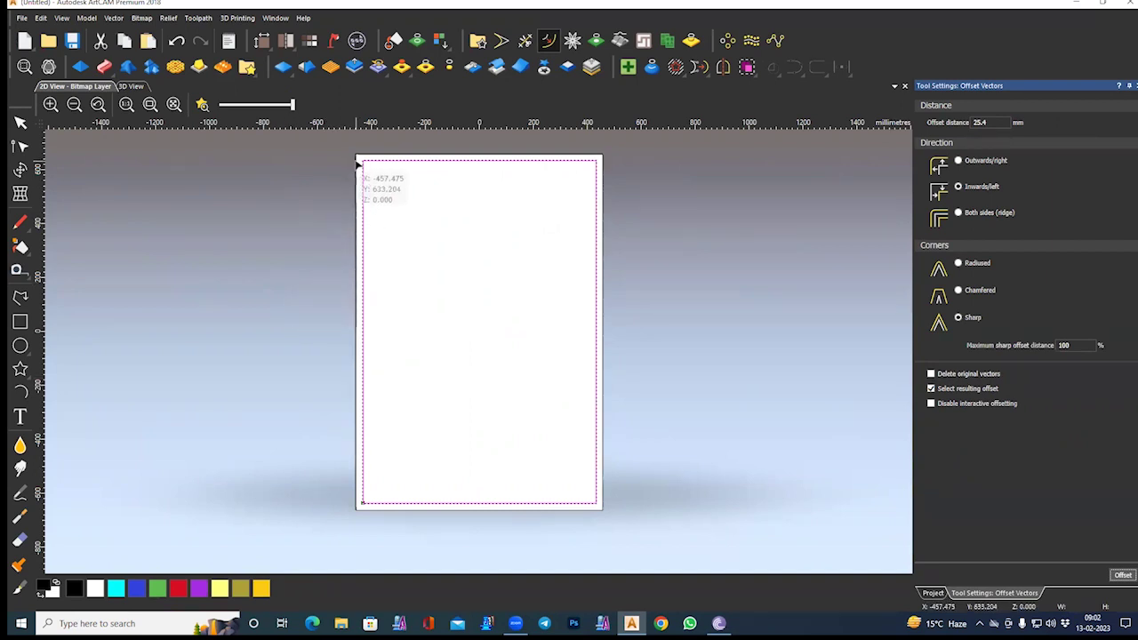
click(19, 121)
Step: Offset the inner rectangle inwards by a further 25.4 mm with sharp corners, deleting the original vector
click(357, 163)
click(364, 171)
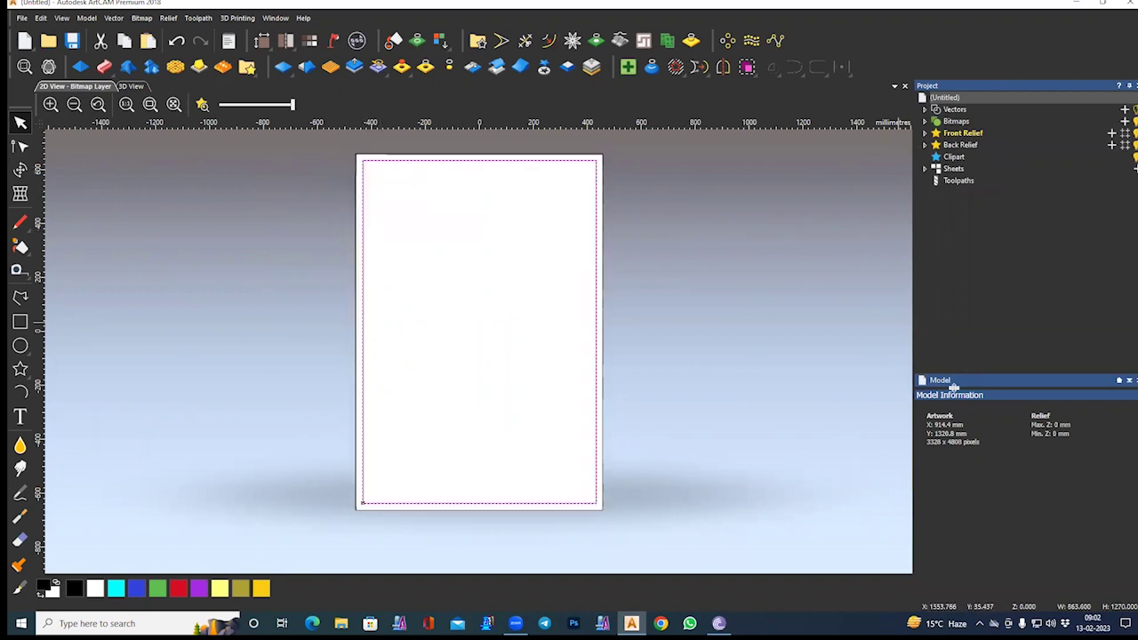
click(548, 40)
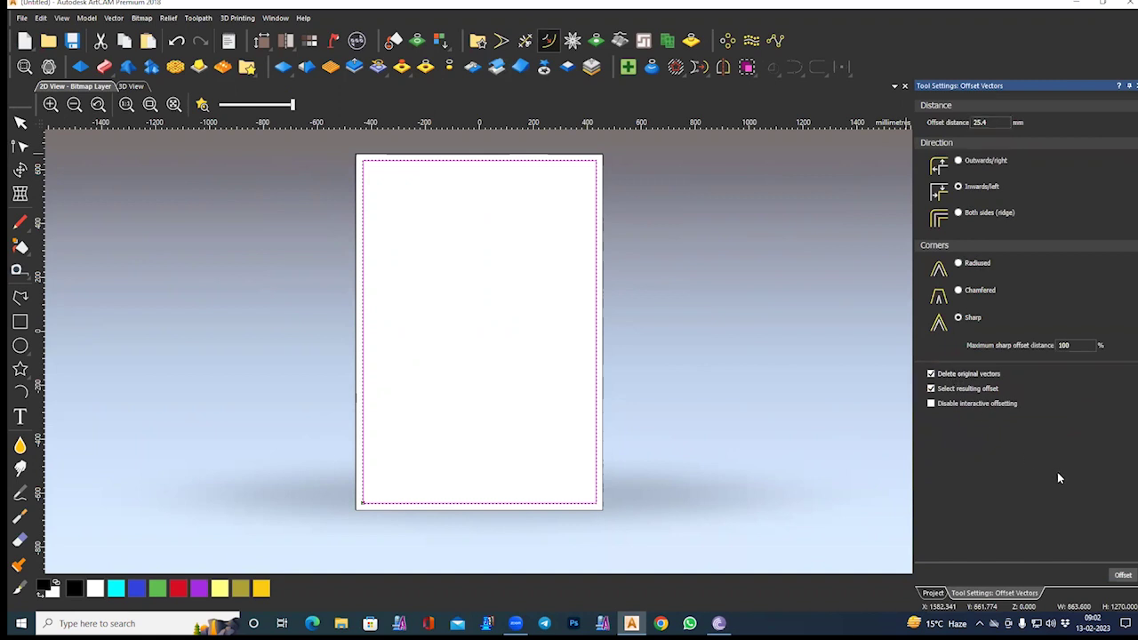
click(1123, 575)
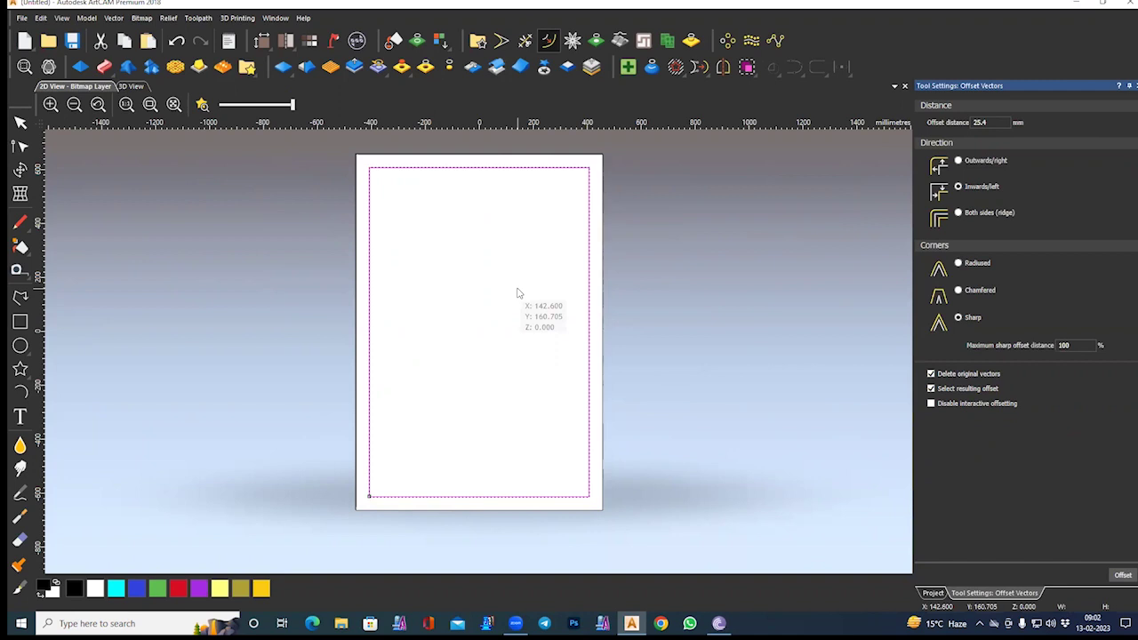
Step: Draw a circle with a radius of about 54 mm at the page centre
click(20, 346)
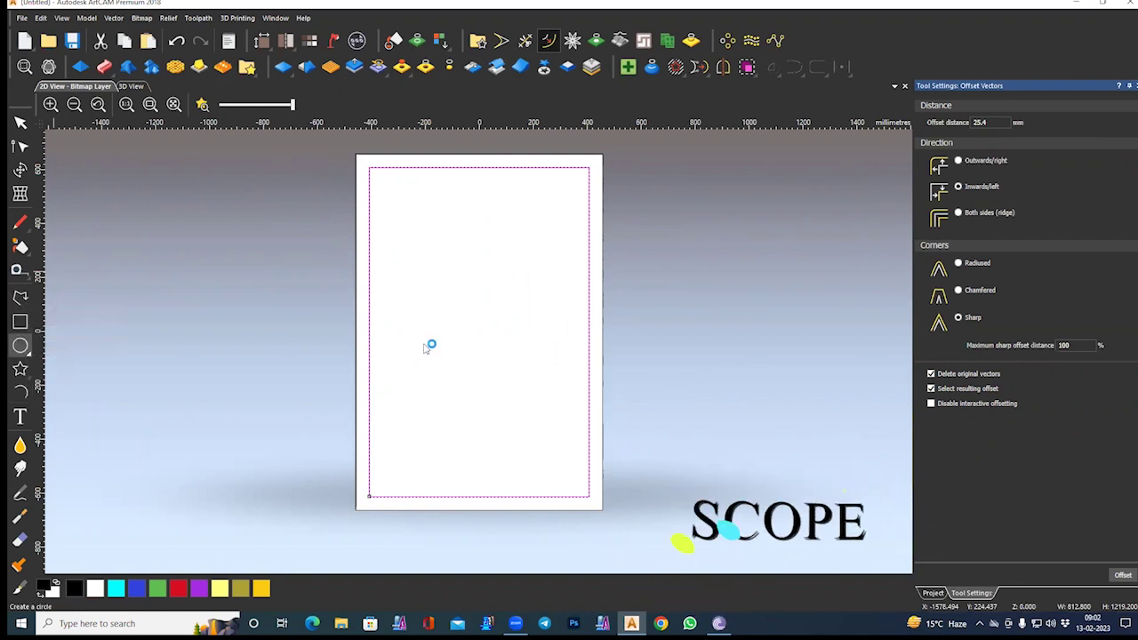
click(478, 332)
click(487, 338)
key(Escape)
Step: Draw a three-point arc above the circle, bulging to the right, about 262 mm high and 41 mm wide
key(a)
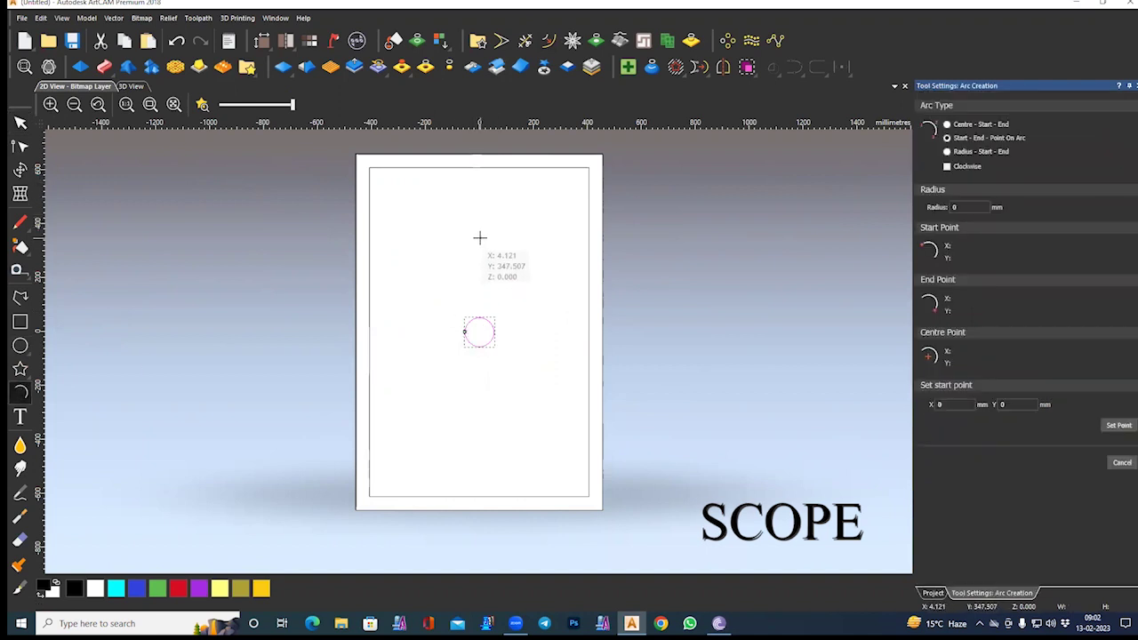
click(480, 237)
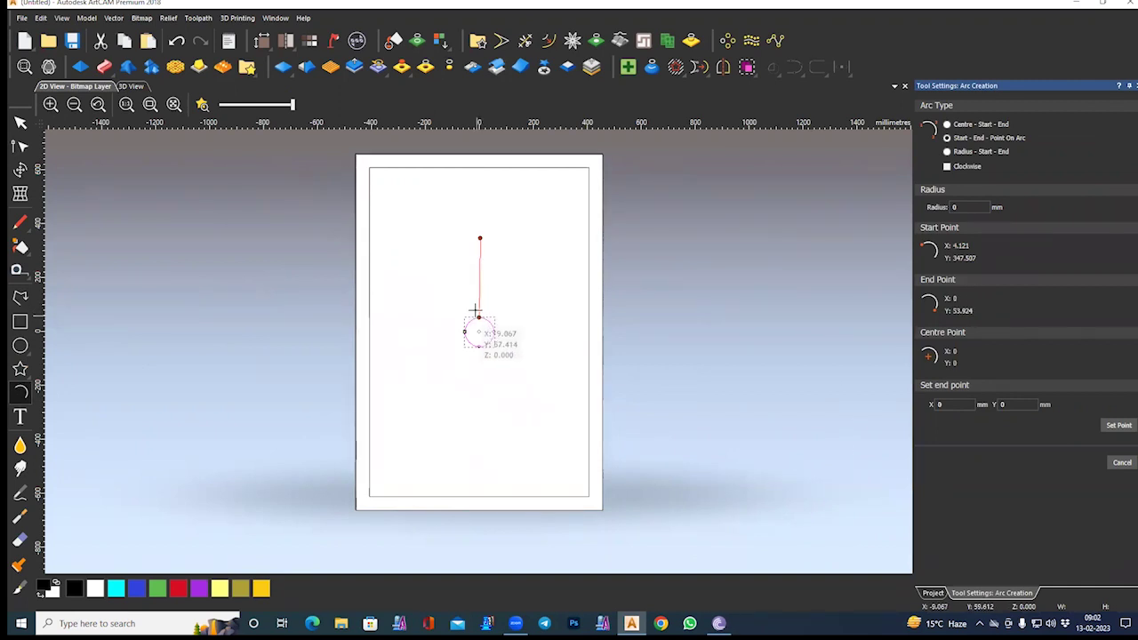
click(480, 308)
click(490, 276)
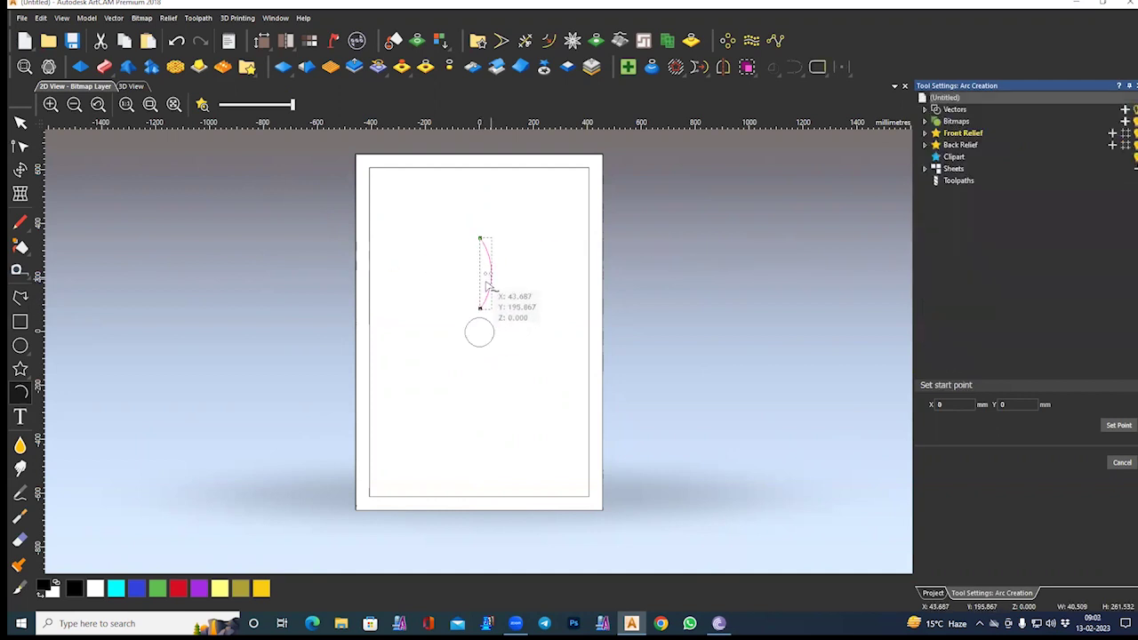
Step: Reshape the arc above the circle with its curve handles into an S-shaped half petal about 31 mm wide, its upper end tapering vertically
scroll(474, 288, up, 4)
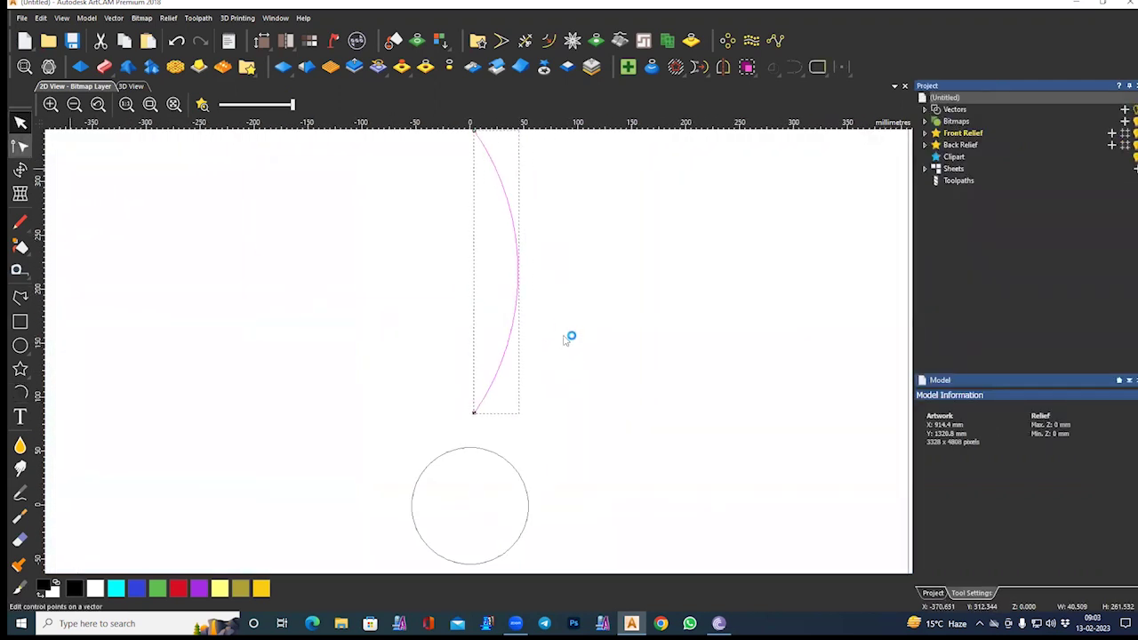
key(n)
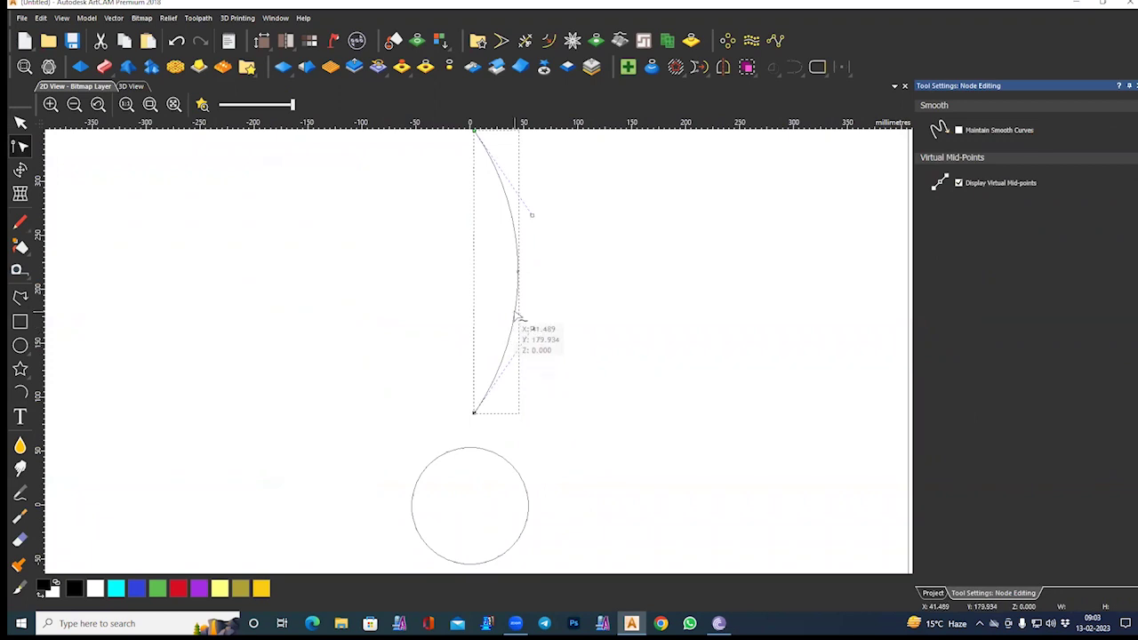
scroll(519, 331, down, 2)
drag(494, 287, 476, 288)
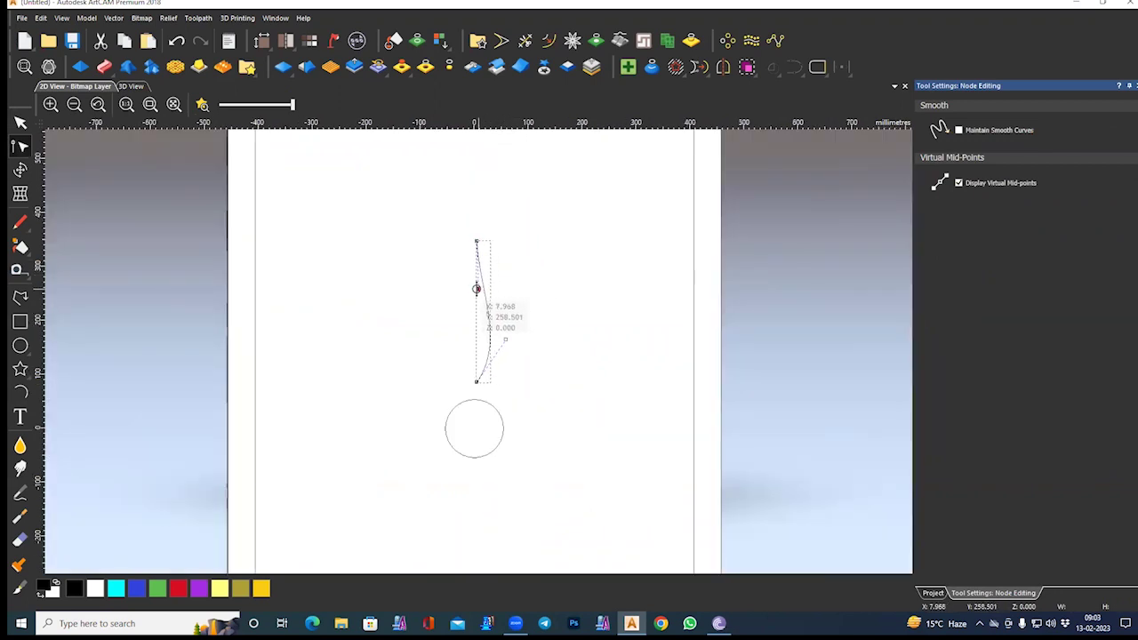
drag(505, 338, 513, 344)
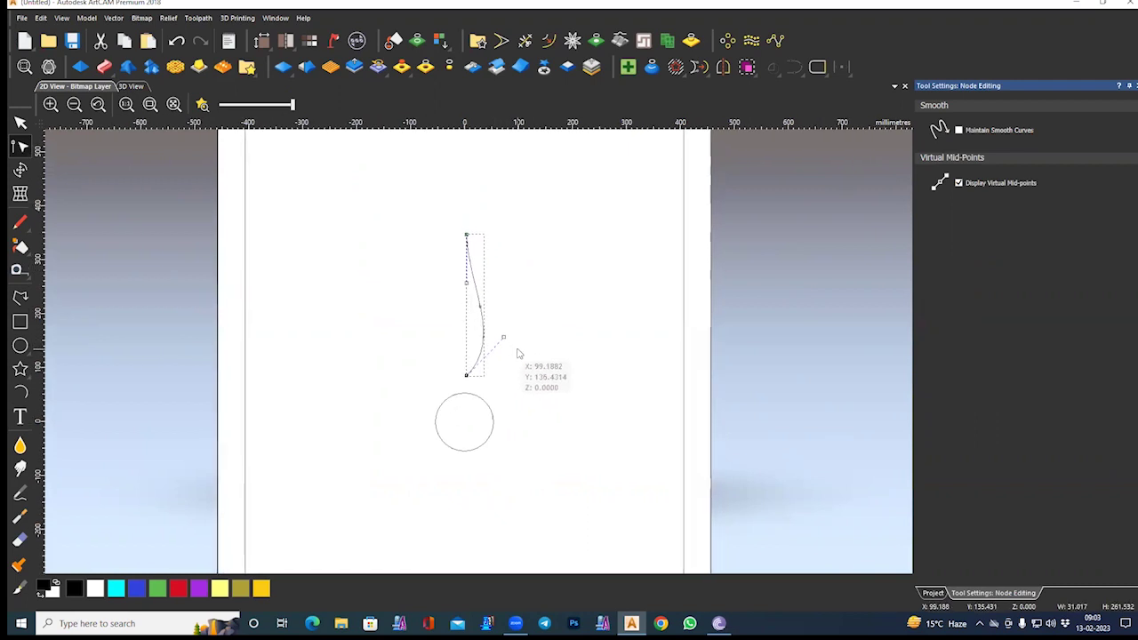
click(20, 123)
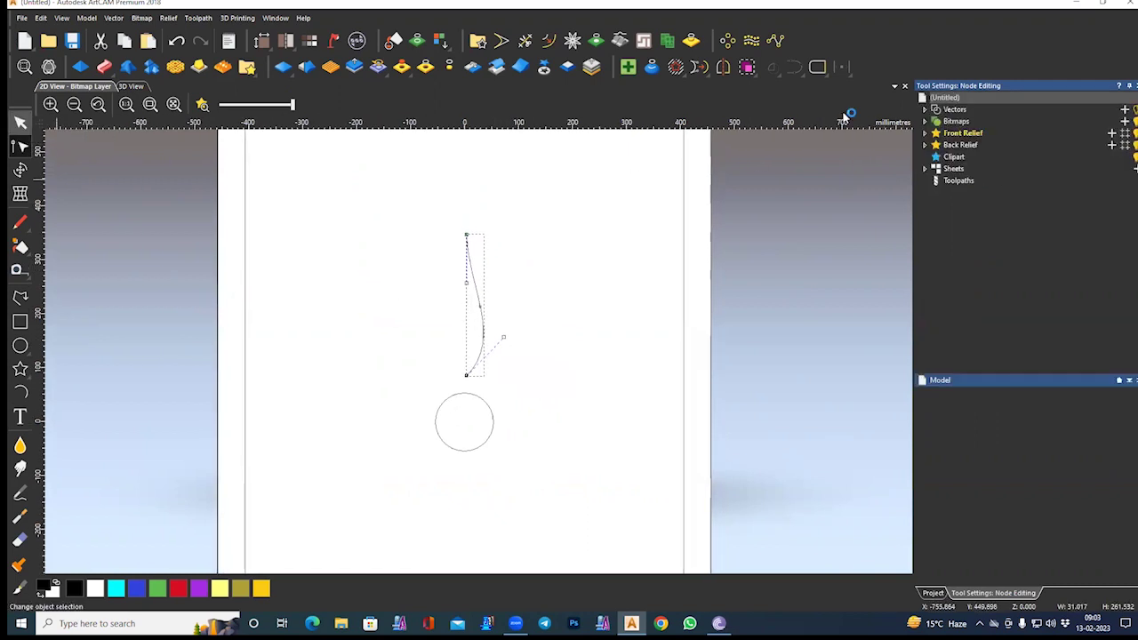
Step: Mirror the half-petal curve to the left, copying the original and joining the mirrored vectors into a closed petal
click(725, 69)
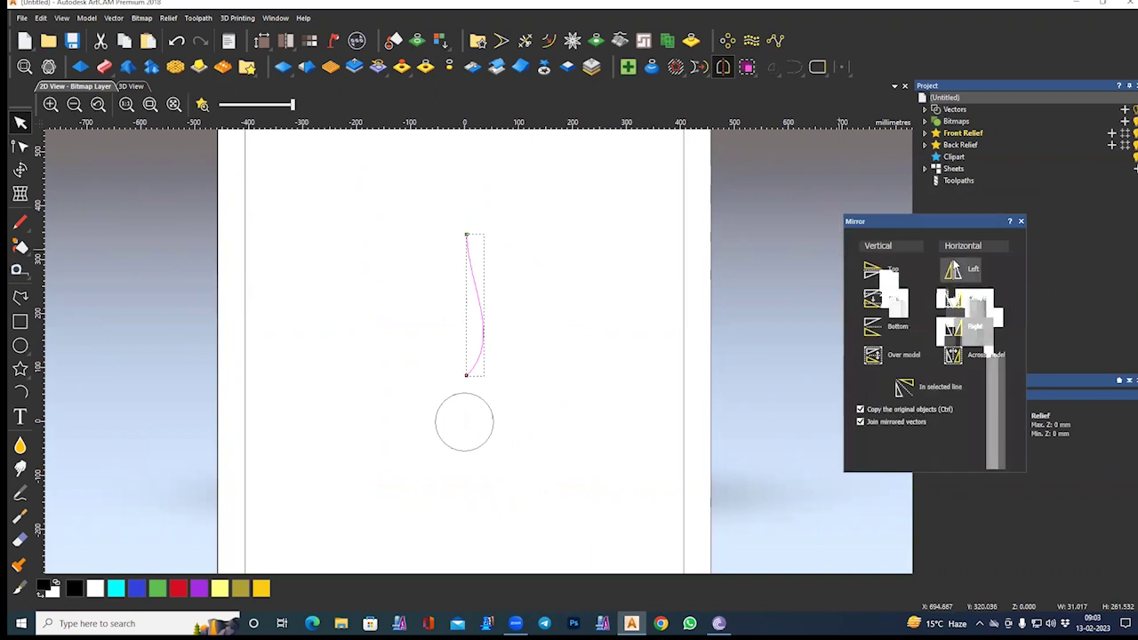
click(954, 268)
drag(391, 185, 504, 384)
Step: Set up a rotate copy of the petal about centre X 0, Y 0 over a total angle of 360 degrees
middle_drag(507, 384, 487, 337)
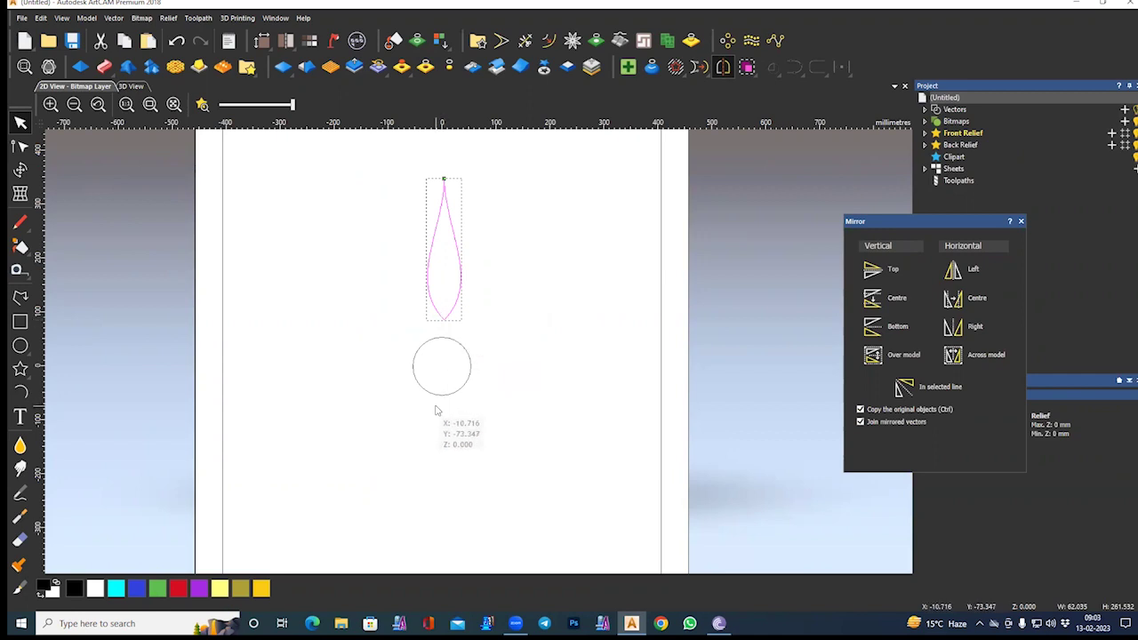
click(728, 42)
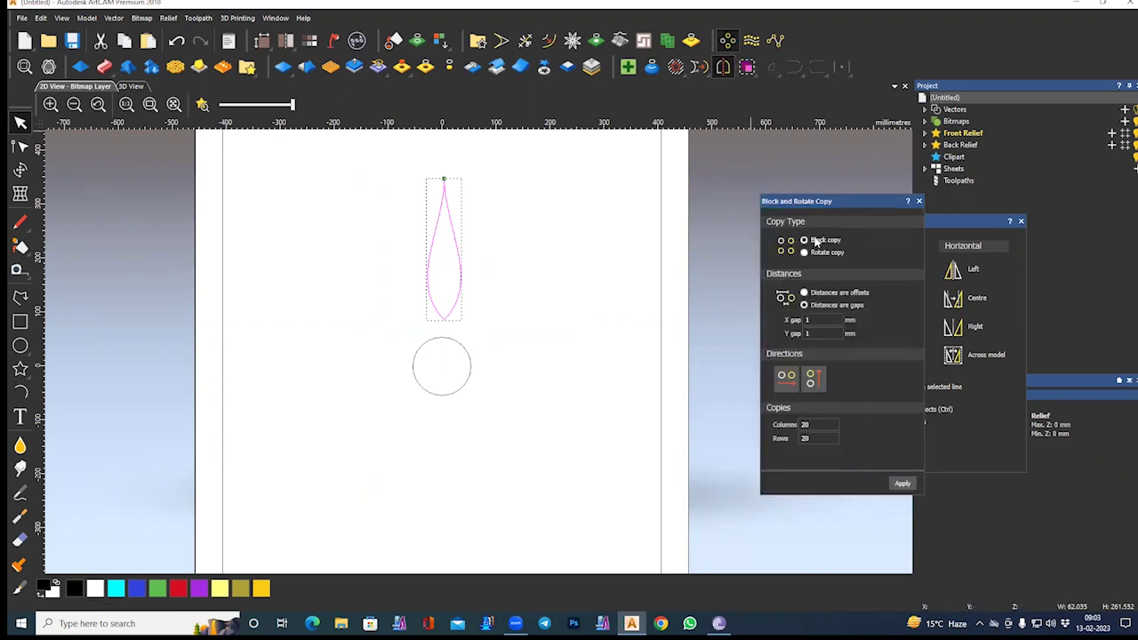
click(815, 253)
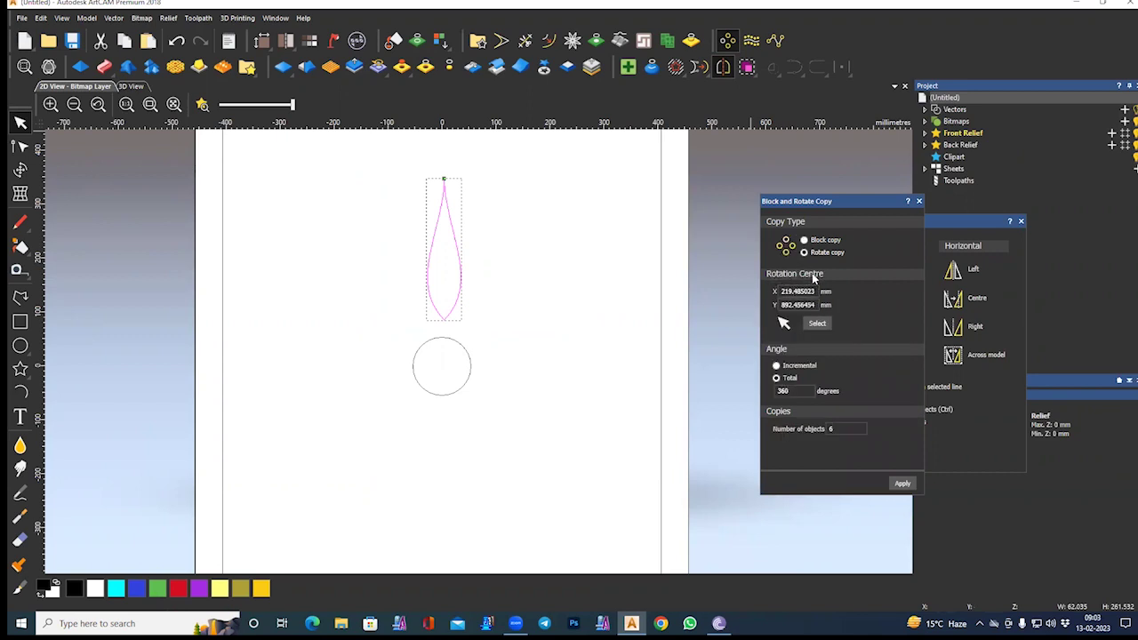
click(817, 324)
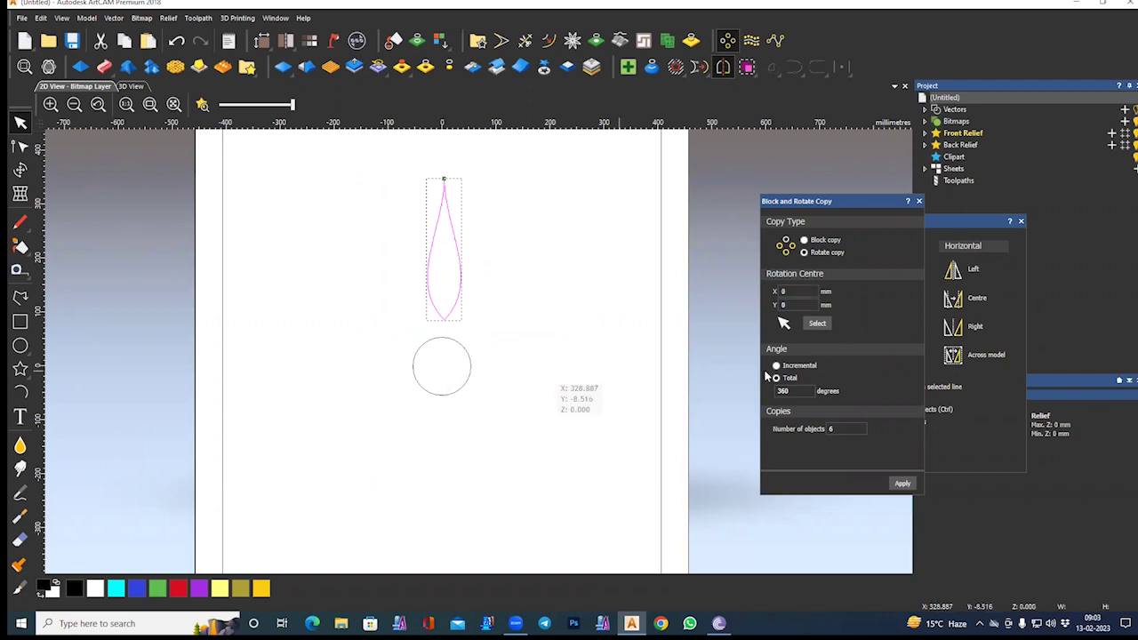
click(793, 305)
Step: Try a rotate copy of the petal with 8 objects around the circle and undo it
click(844, 429)
drag(845, 429, 818, 433)
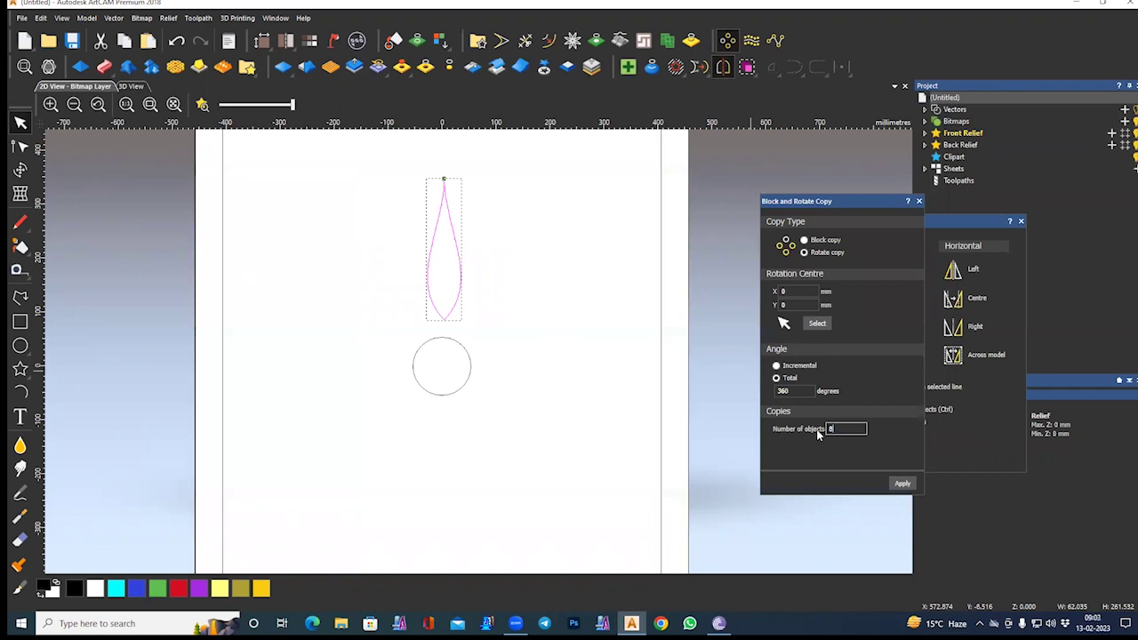
click(900, 483)
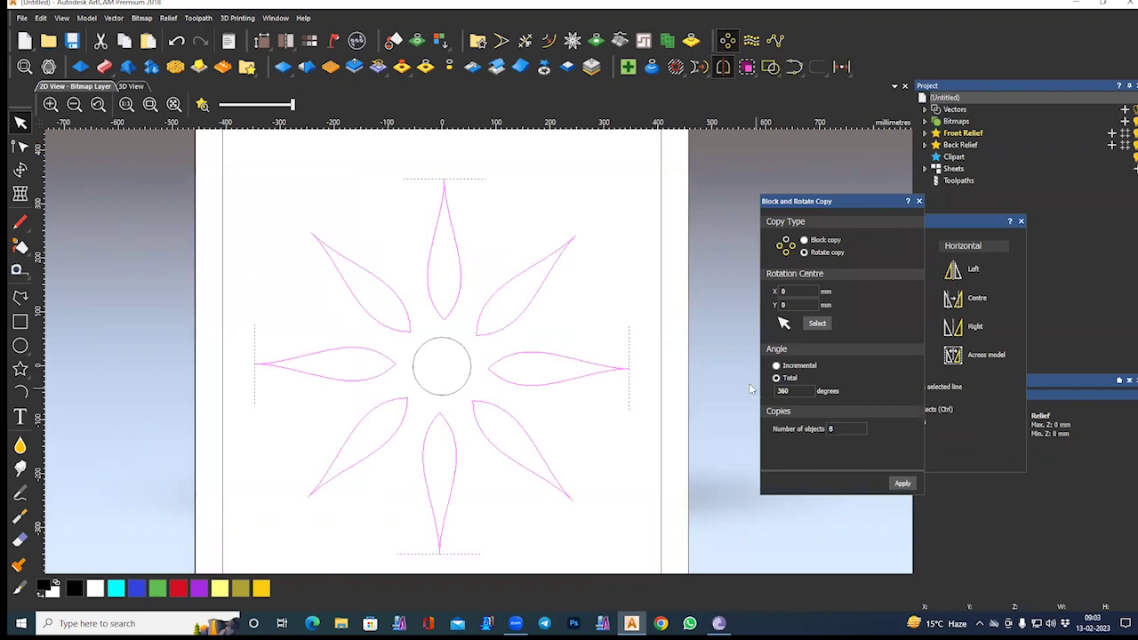
scroll(462, 379, down, 2)
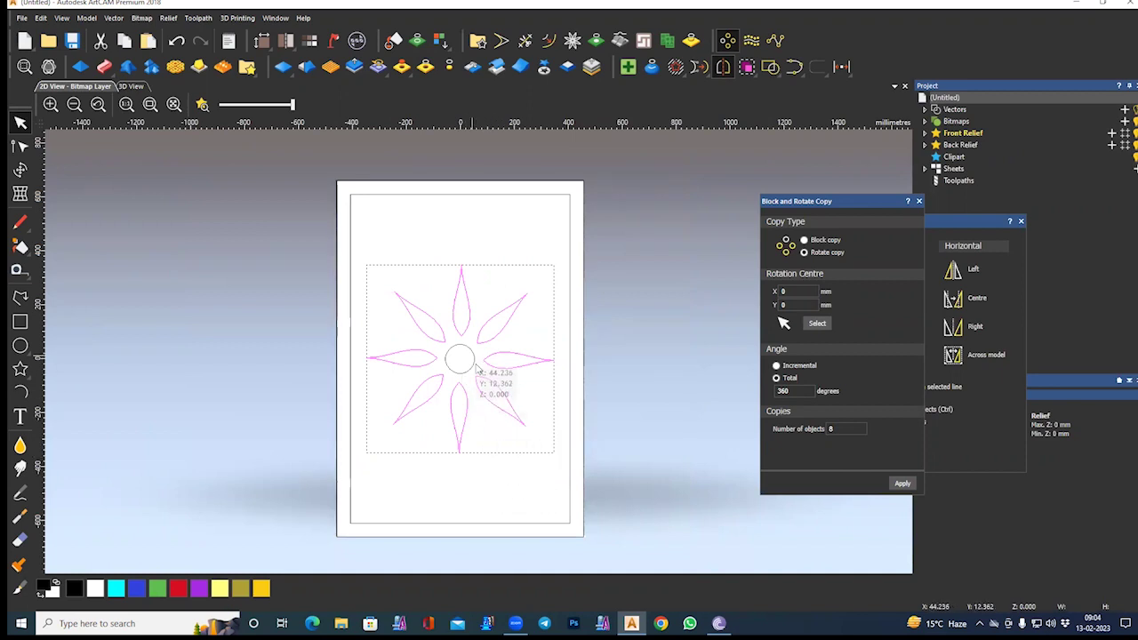
scroll(476, 369, up, 2)
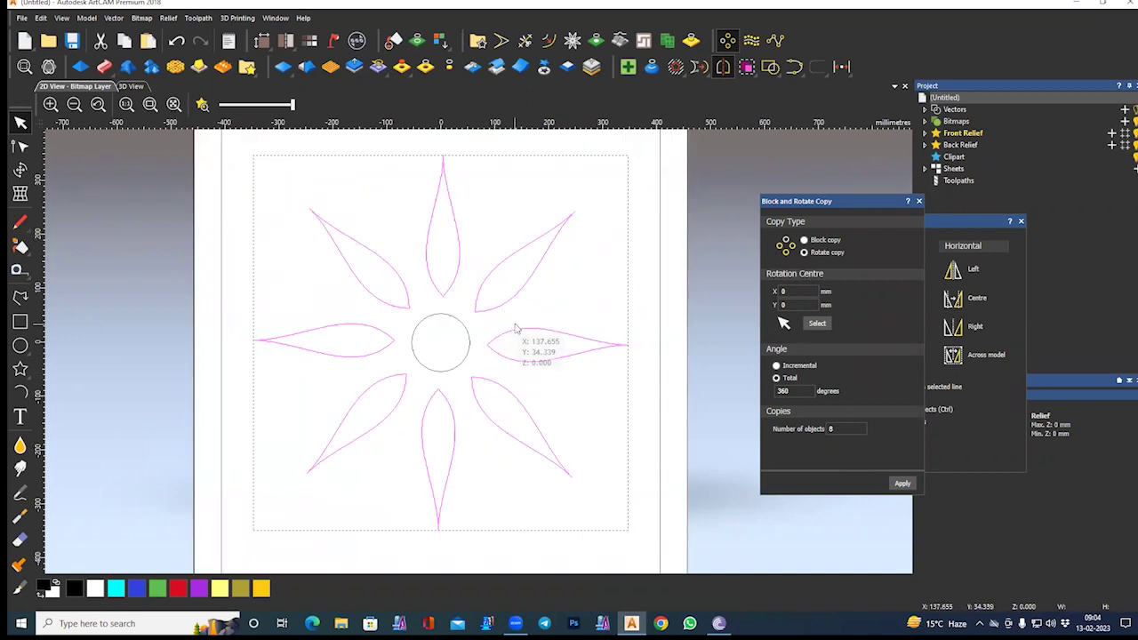
key(ctrl+z)
Step: Rotate-copy the petal into 12 objects around the central circle
click(829, 430)
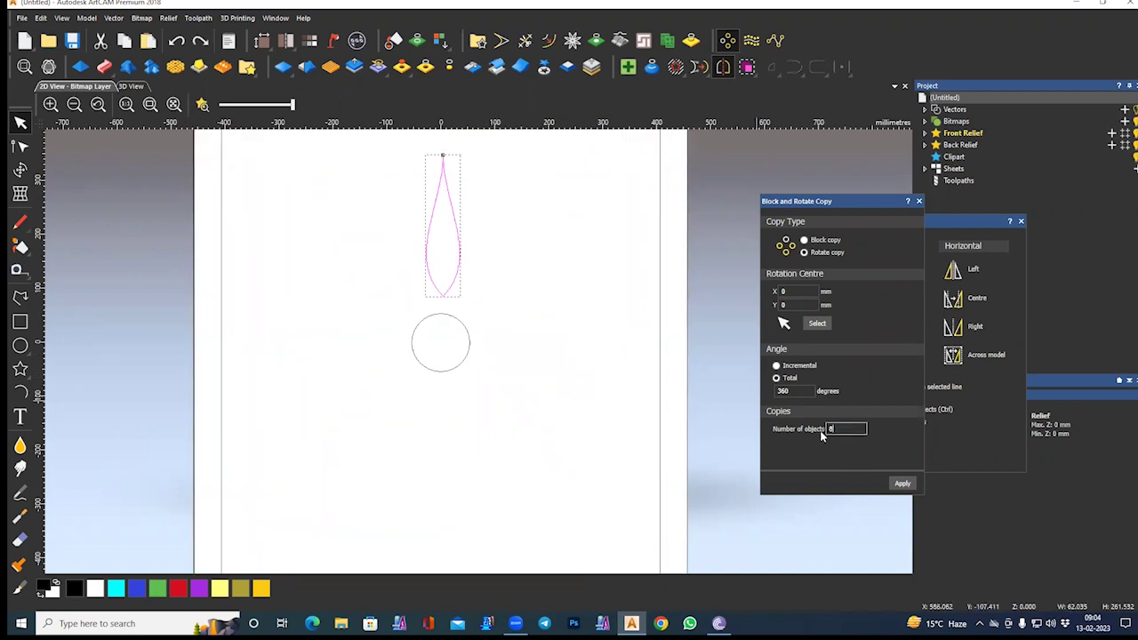
click(902, 483)
scroll(472, 411, up, 4)
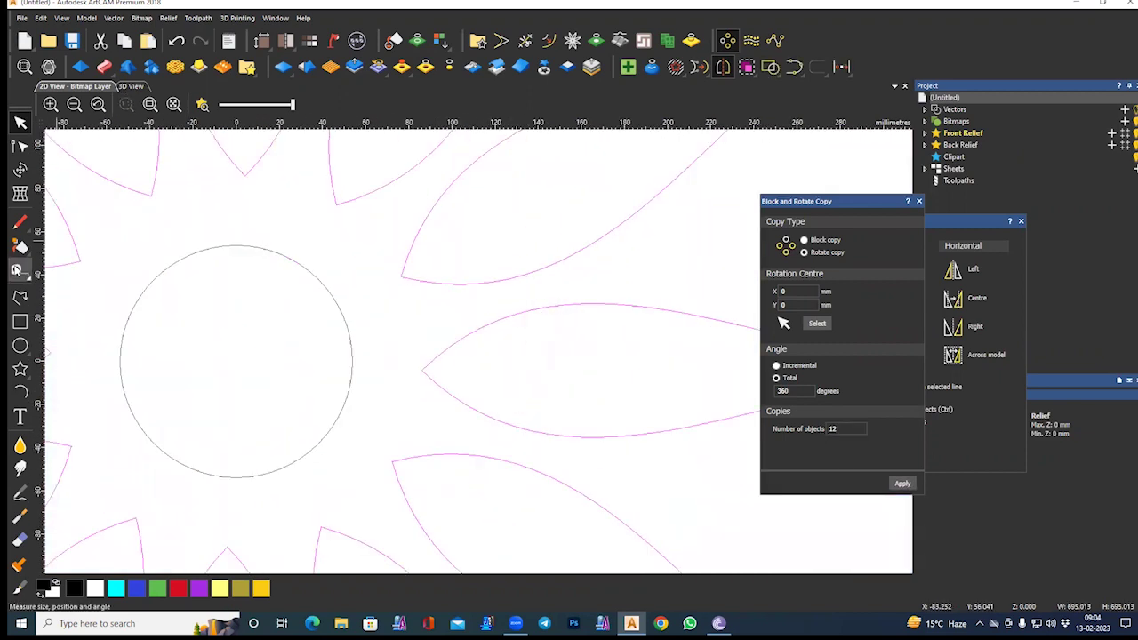
click(16, 269)
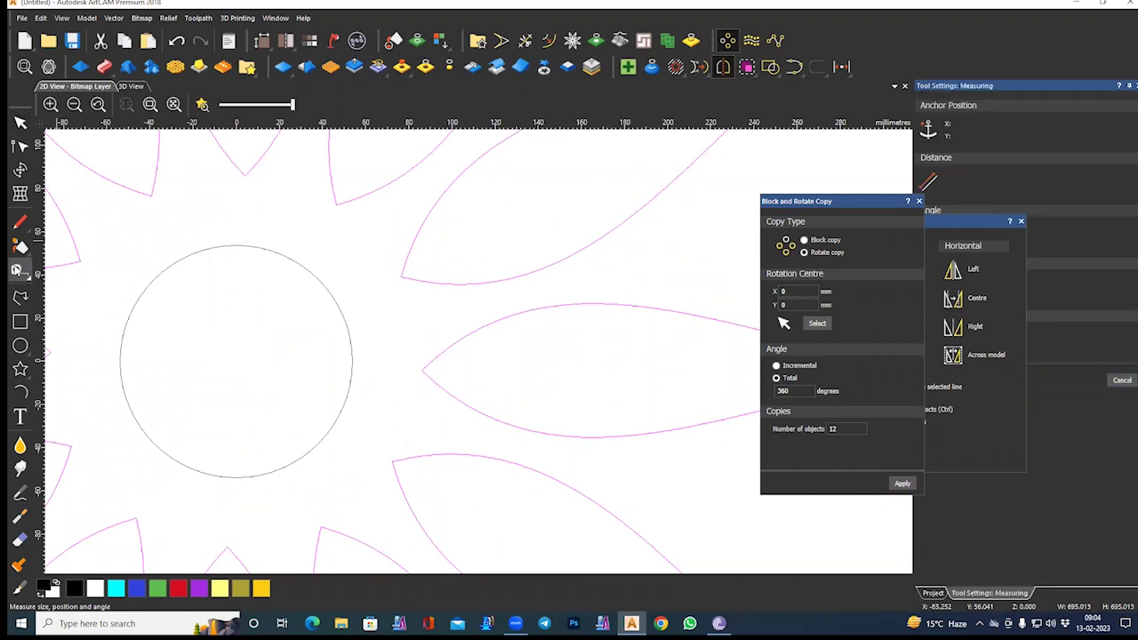
drag(536, 270, 542, 307)
click(20, 122)
click(424, 343)
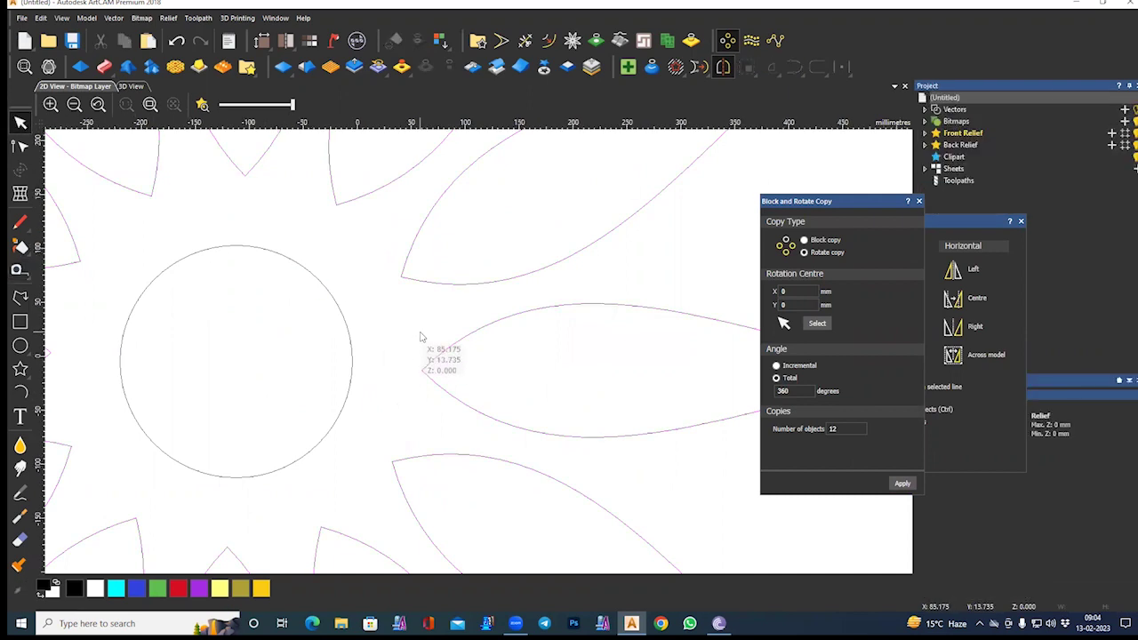
Step: Select the twelve petals without the circle and rotate a copy of them about 14 degrees clockwise around the centre
key(F3)
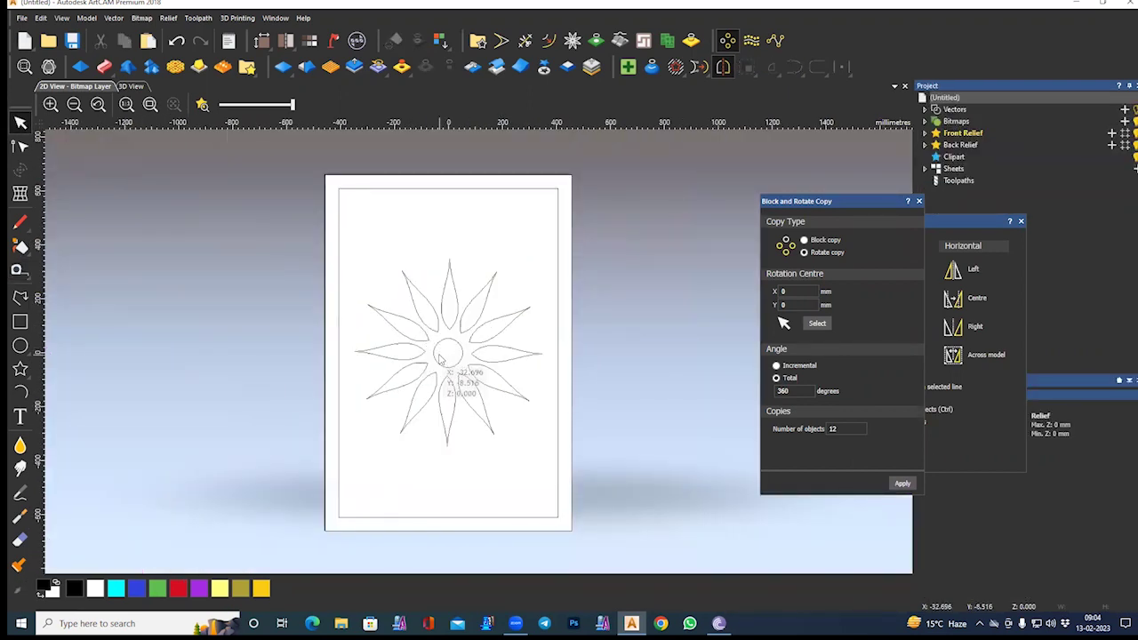
drag(271, 222, 647, 477)
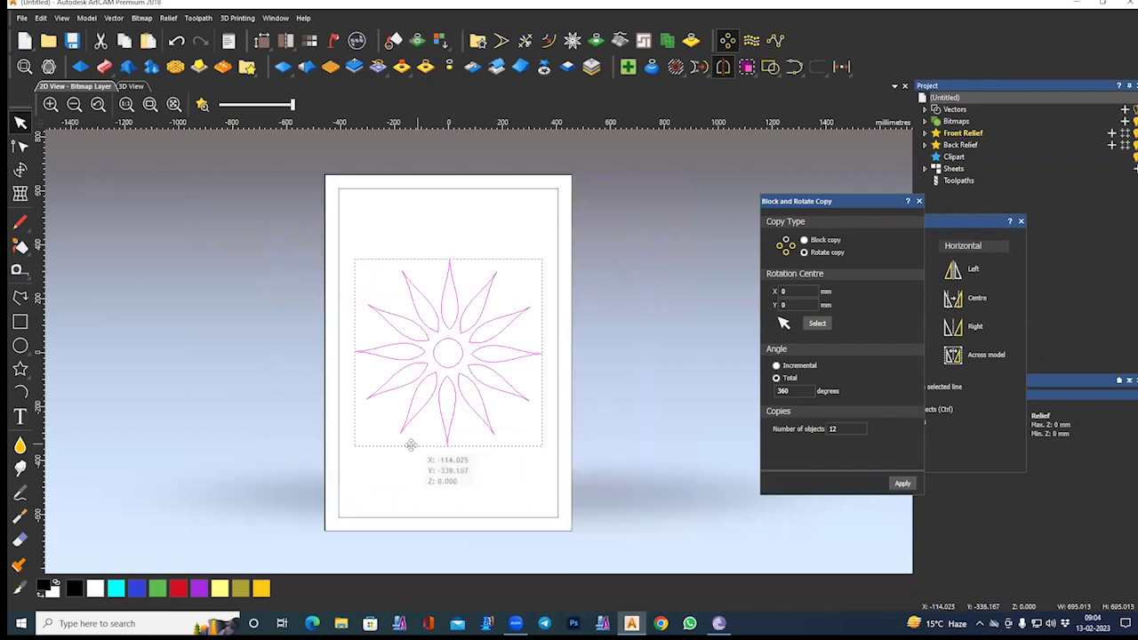
click(272, 258)
drag(328, 282, 589, 482)
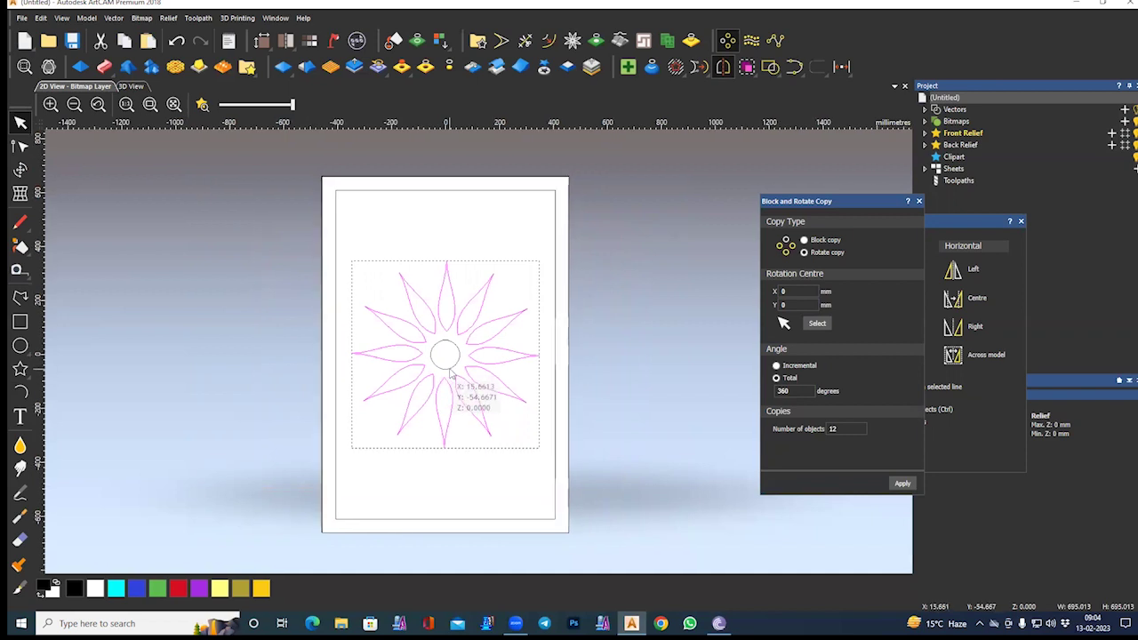
click(19, 172)
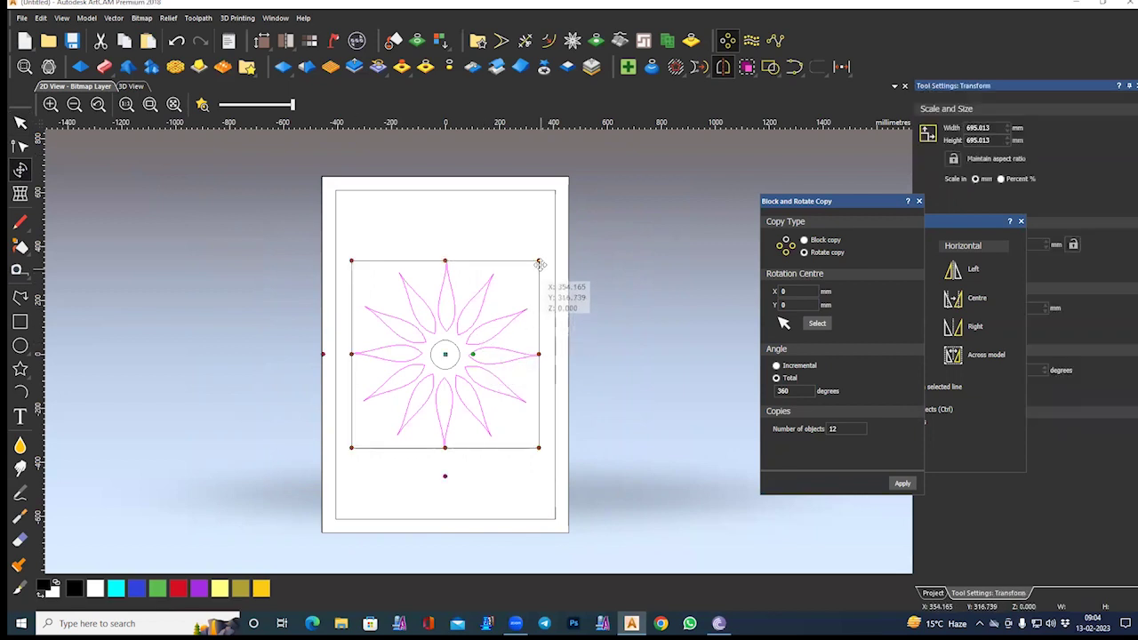
scroll(534, 260, up, 2)
drag(457, 189, 531, 211)
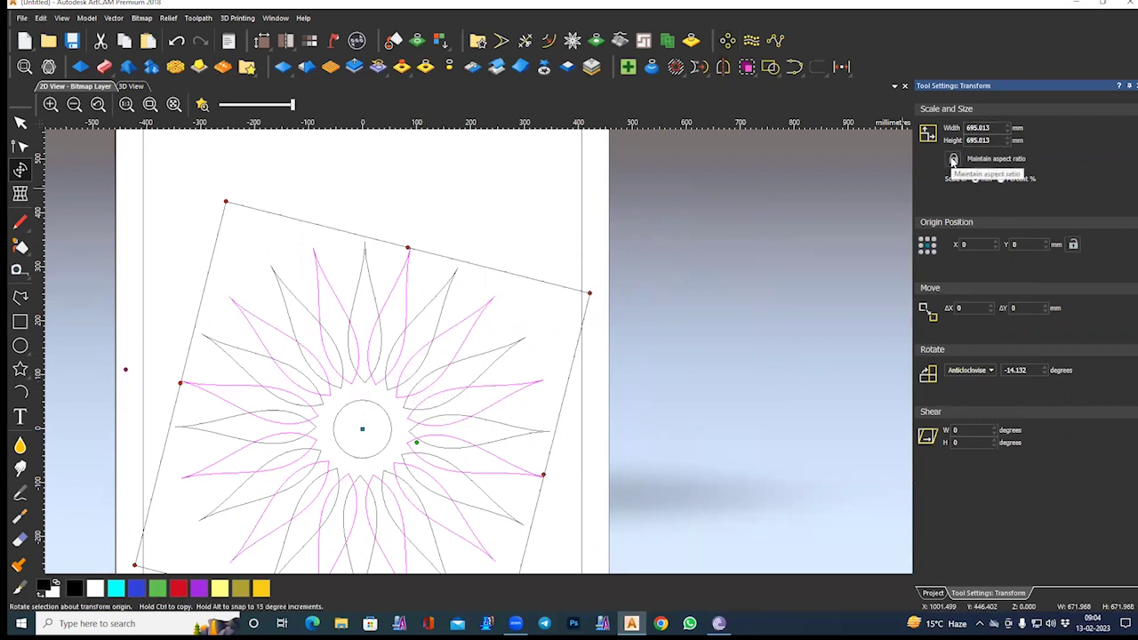
Step: Maintain the aspect ratio of the rotated petal copy and set its size to 700 mm
click(953, 160)
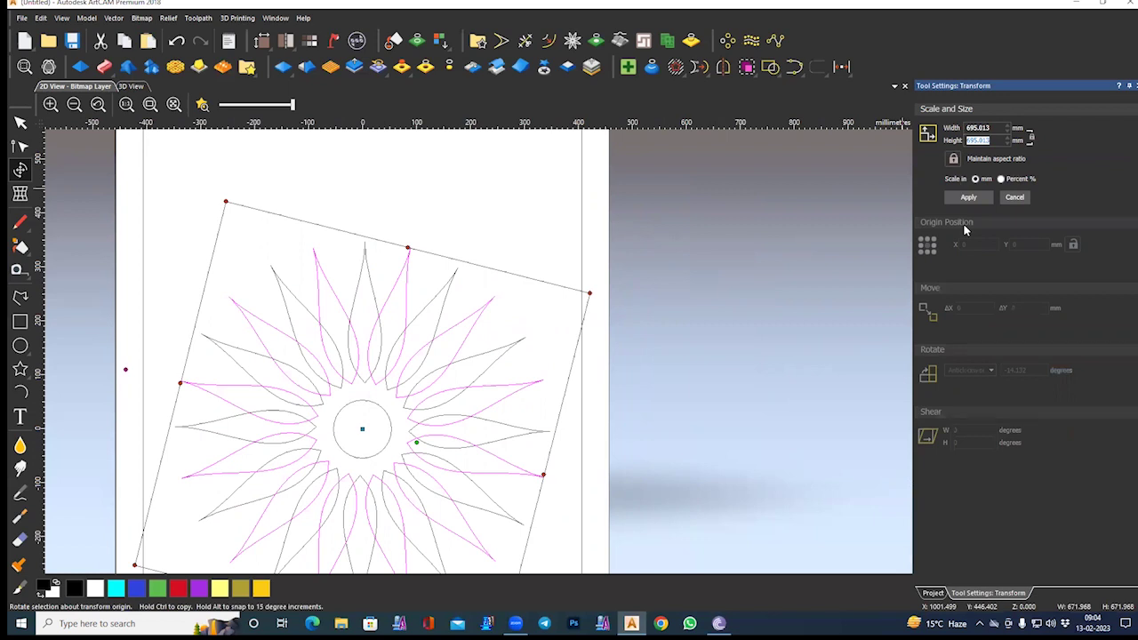
text(700)
key(Return)
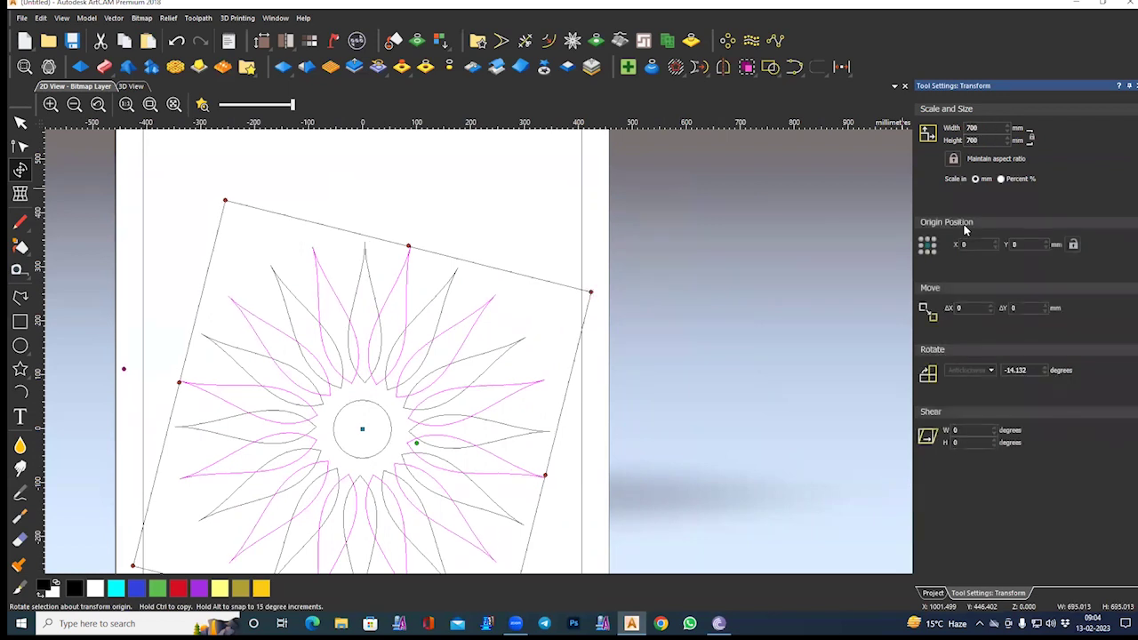
Step: Try enlarging the rotated petal copy to 1000, 1300 and 1600 mm in width and height
text(1000)
key(Return)
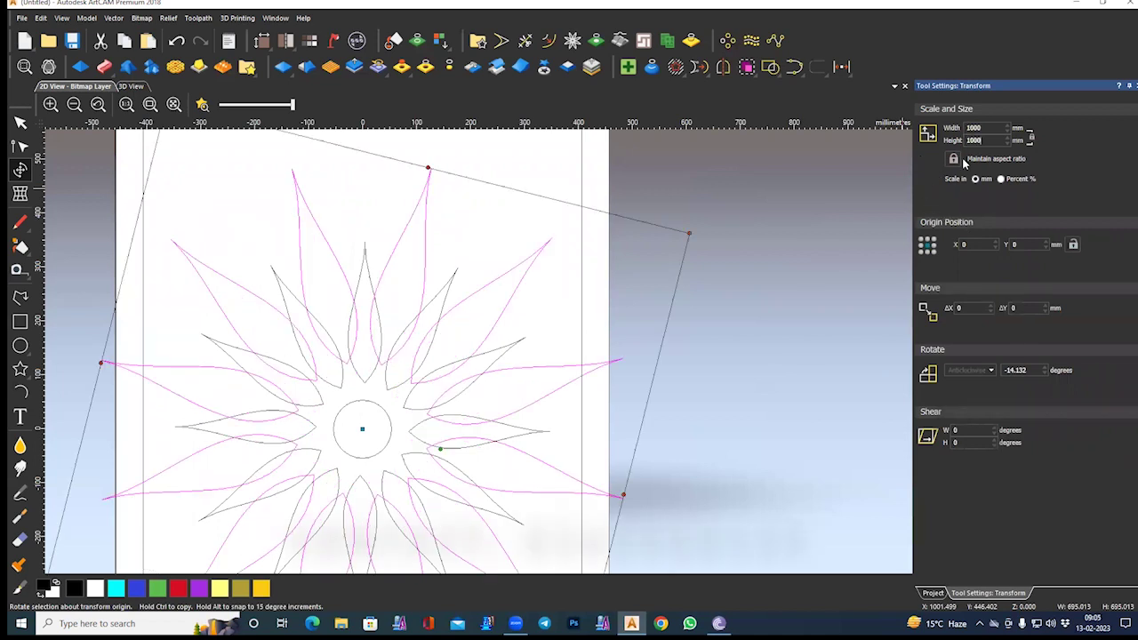
text(1300)
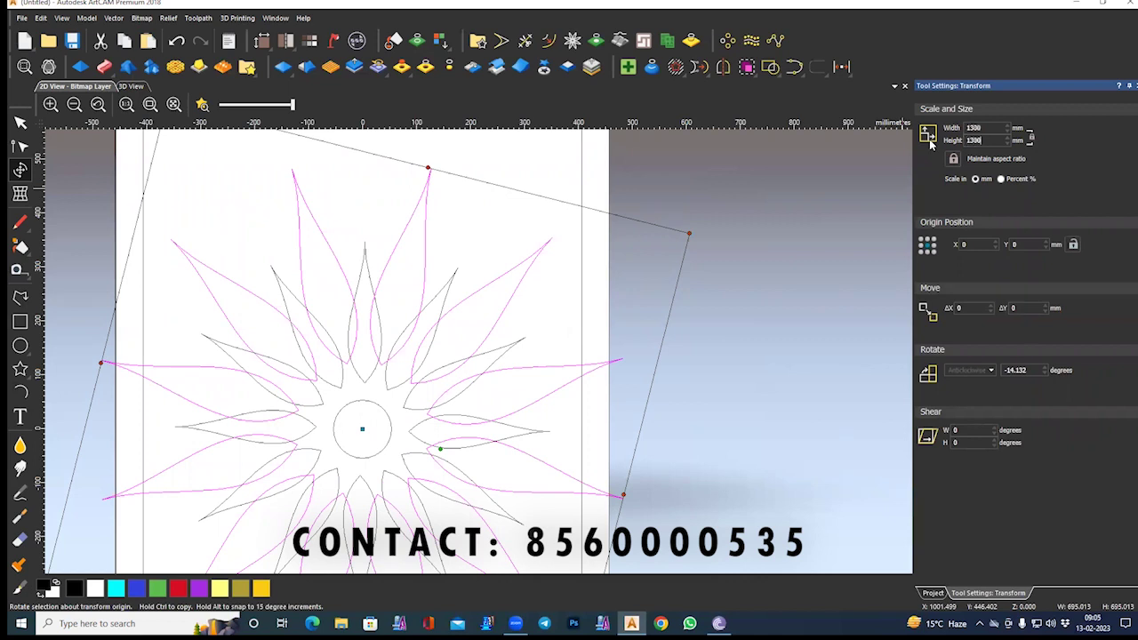
key(Return)
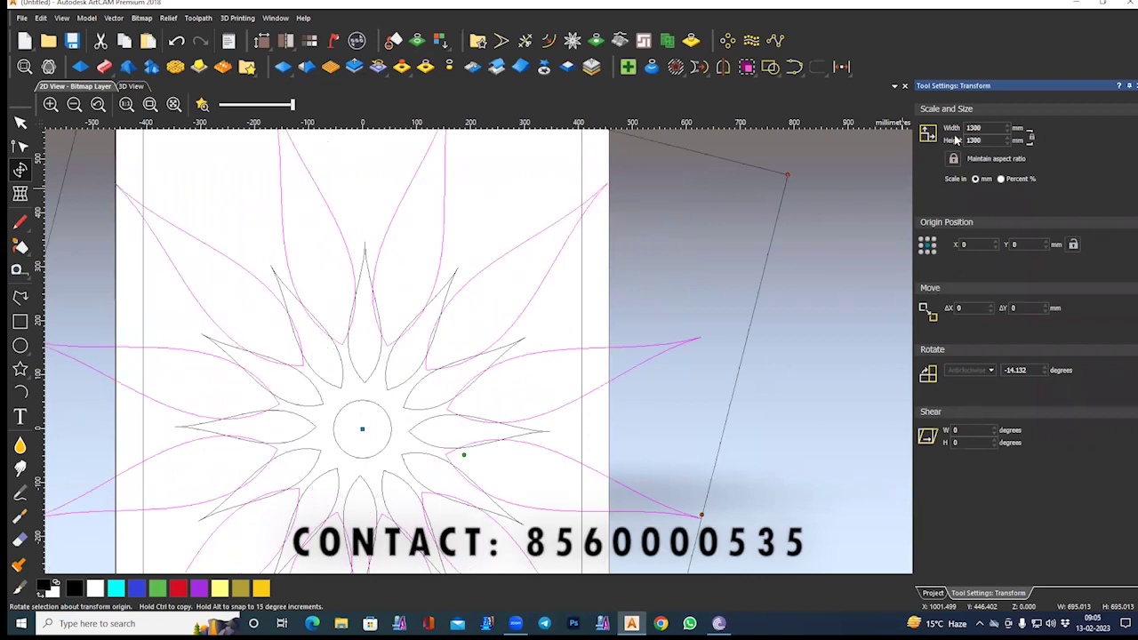
text(1600)
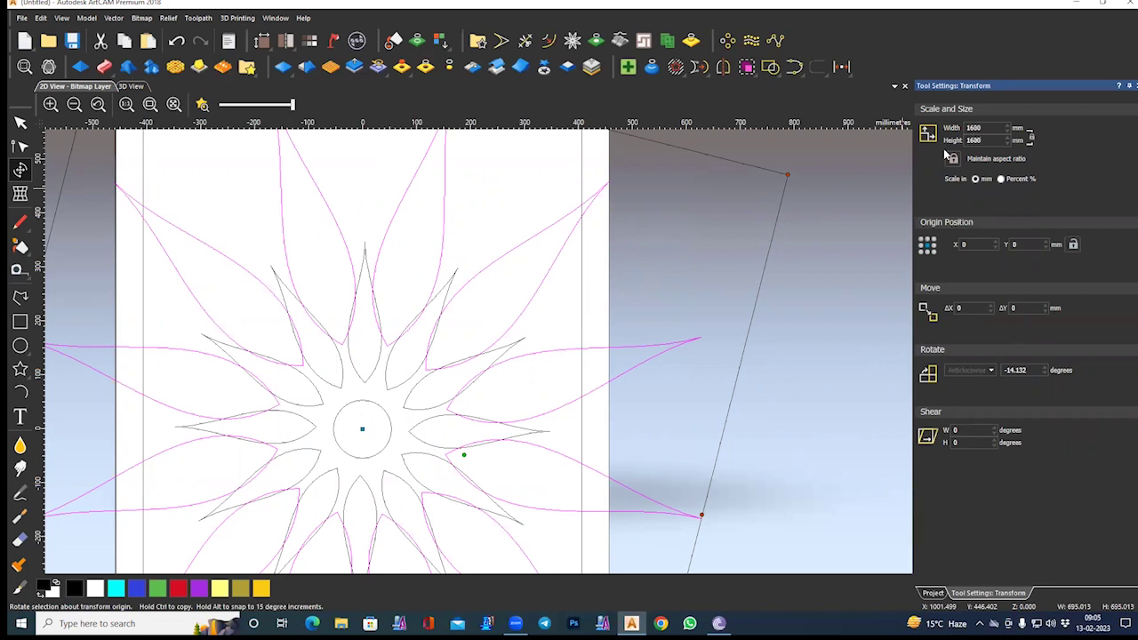
key(Return)
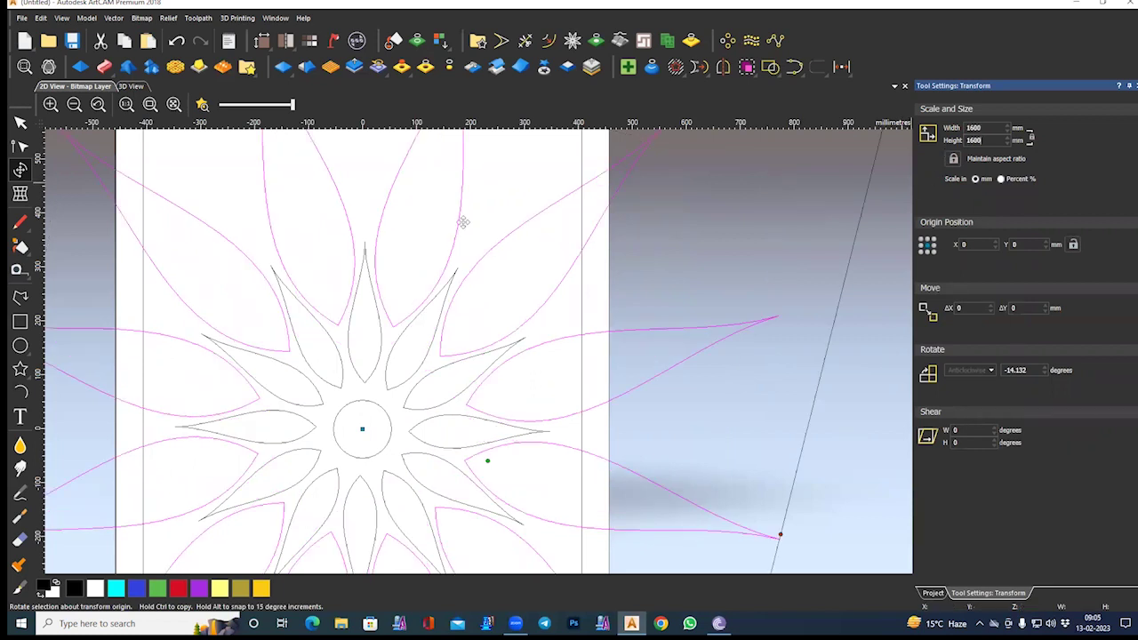
Step: Set the rotated petal copy's width and height to 1700 mm and finish the transform
click(979, 125)
double_click(979, 127)
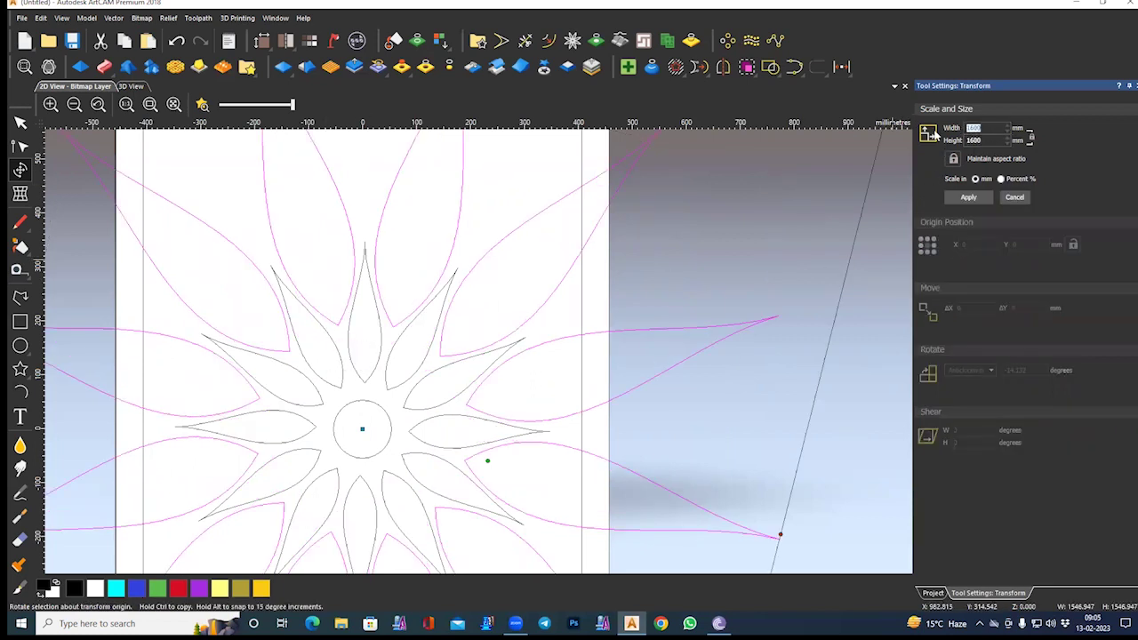
text(1700)
key(Return)
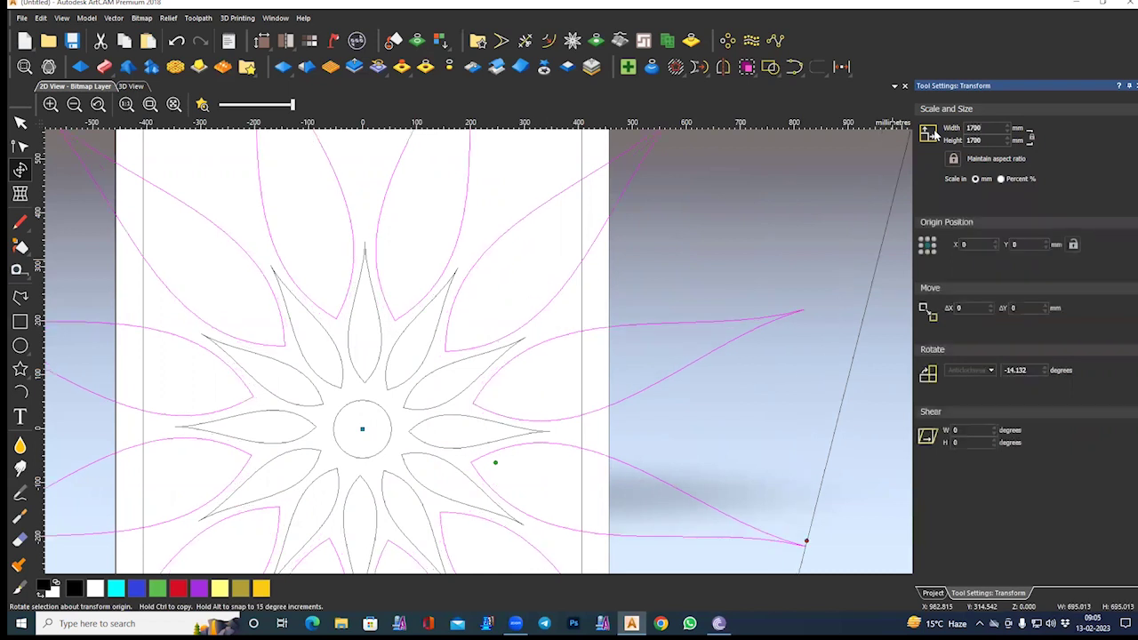
scroll(396, 364, down, 4)
scroll(395, 364, up, 2)
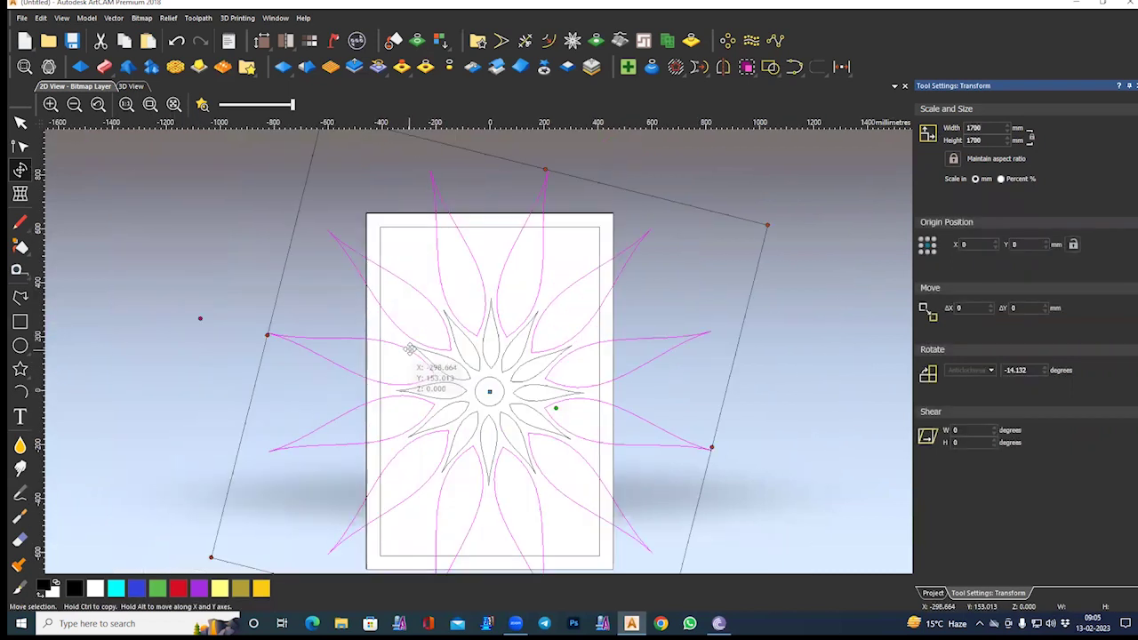
key(Escape)
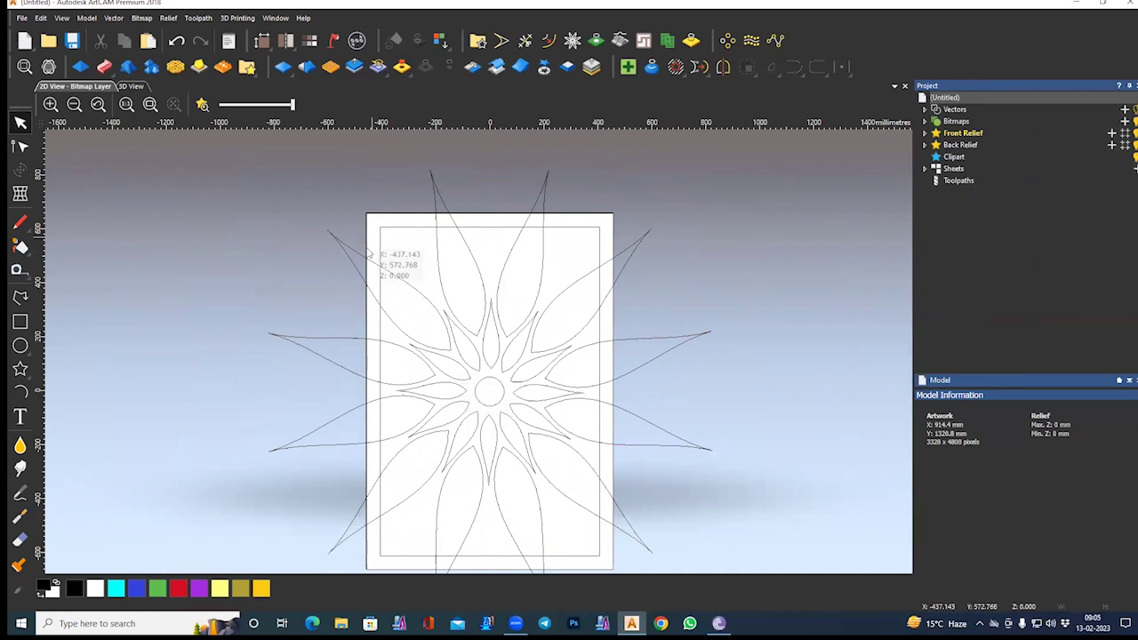
click(346, 287)
click(331, 295)
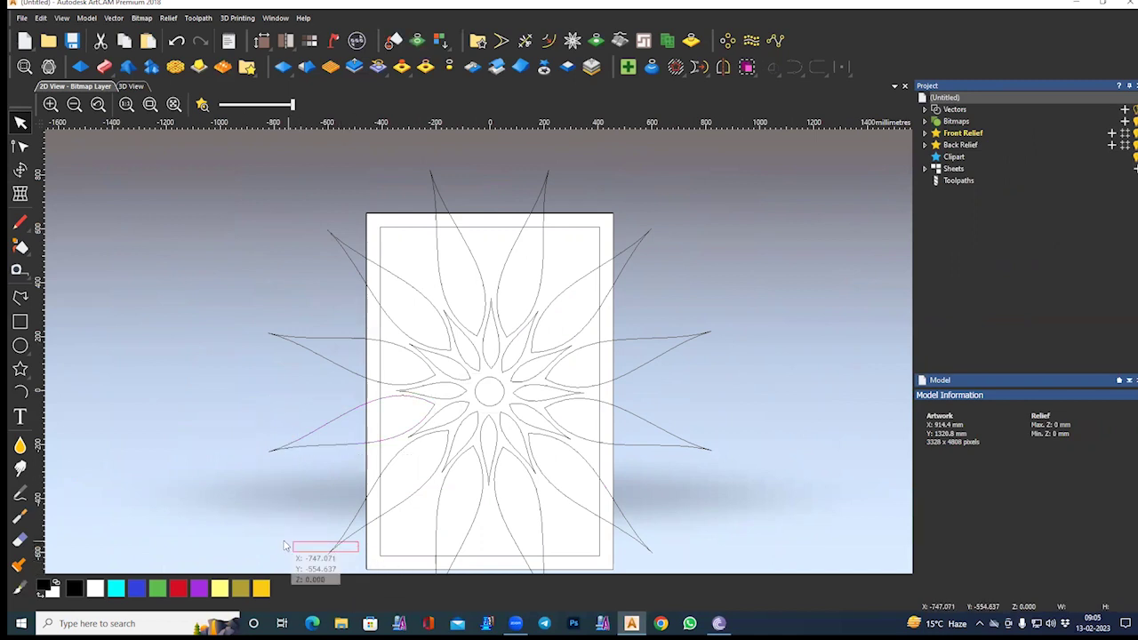
click(327, 544)
click(240, 267)
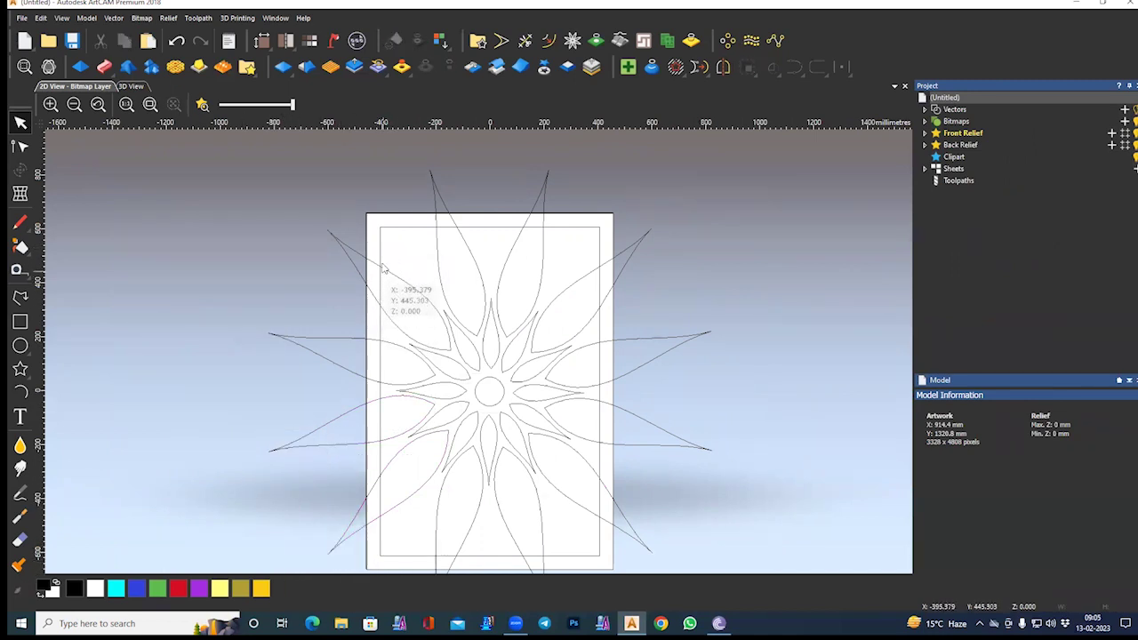
Step: Select the inner border and all petals, and clip the vectors inside the border with overlapping vectors trimmed
click(380, 252)
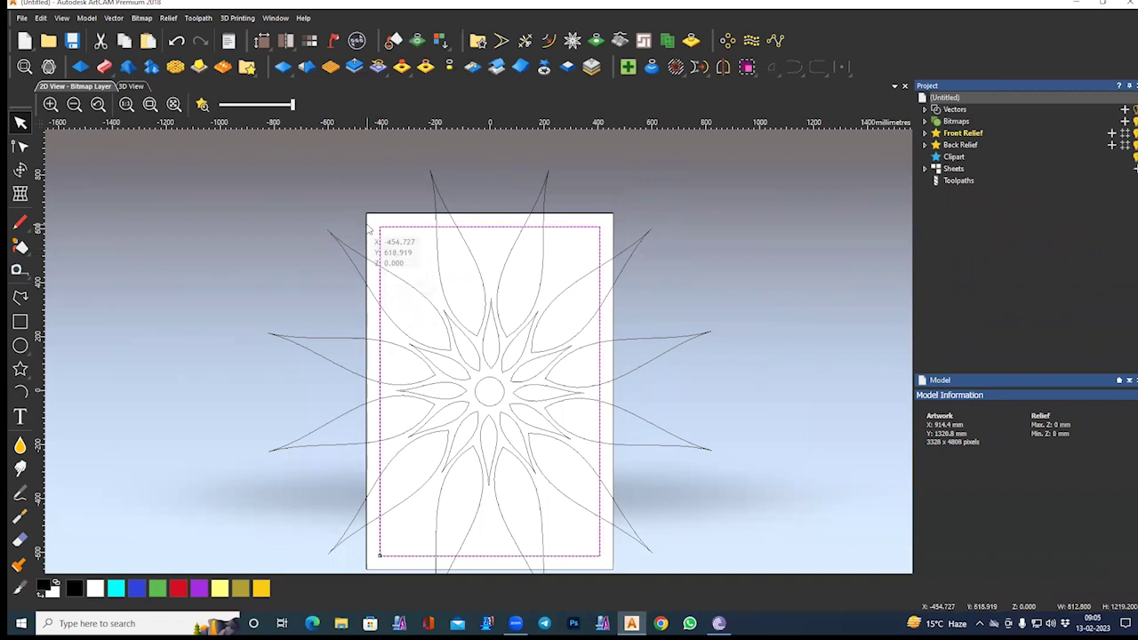
drag(285, 157, 774, 427)
drag(190, 285, 764, 582)
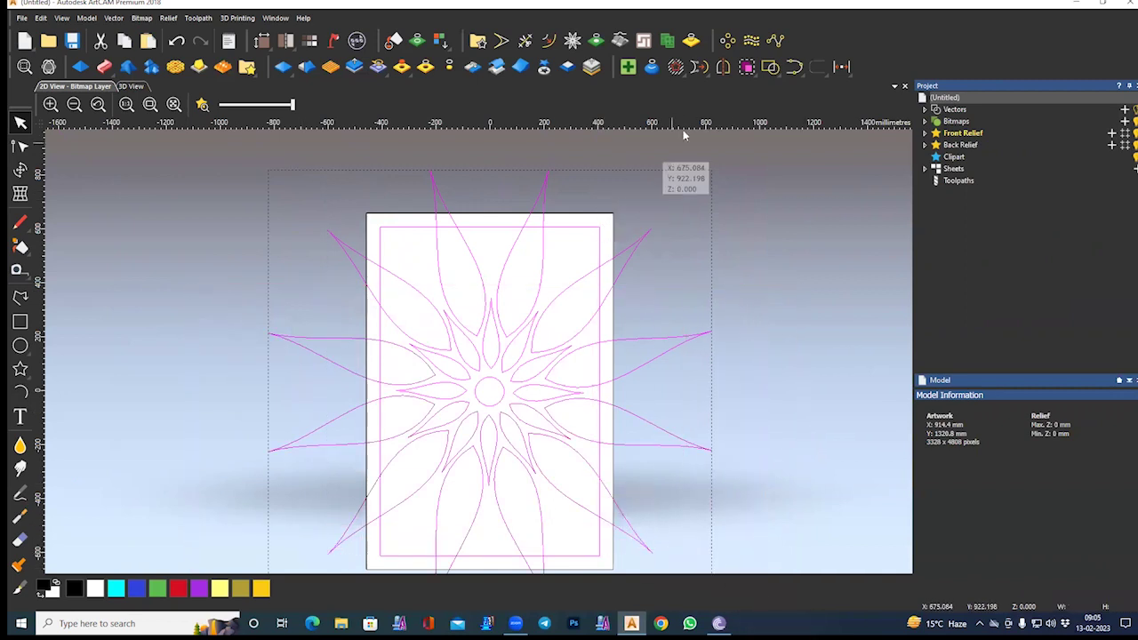
click(677, 68)
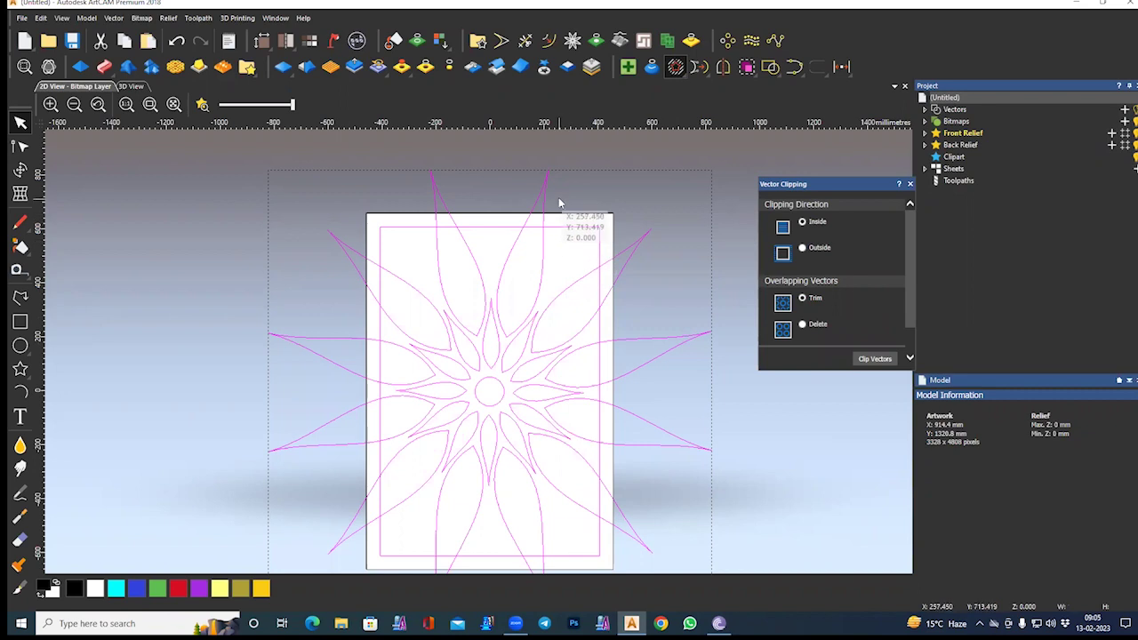
click(875, 359)
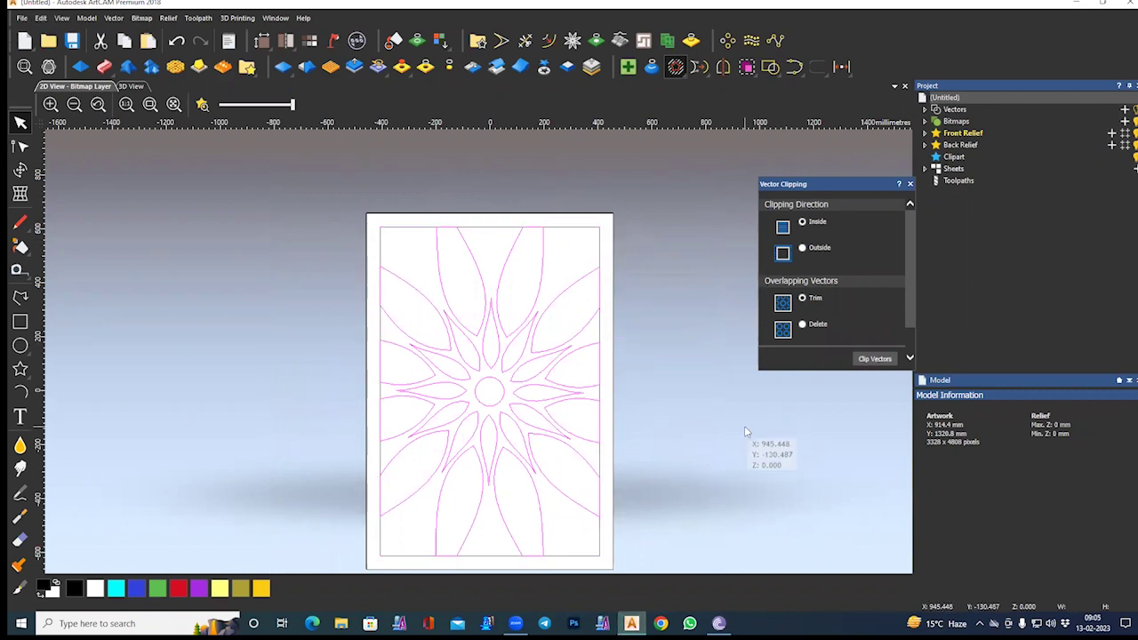
click(733, 433)
Step: Examine the clipped flower panel up close in 2D and from a tilted angle in the 3D view
scroll(627, 434, down, 2)
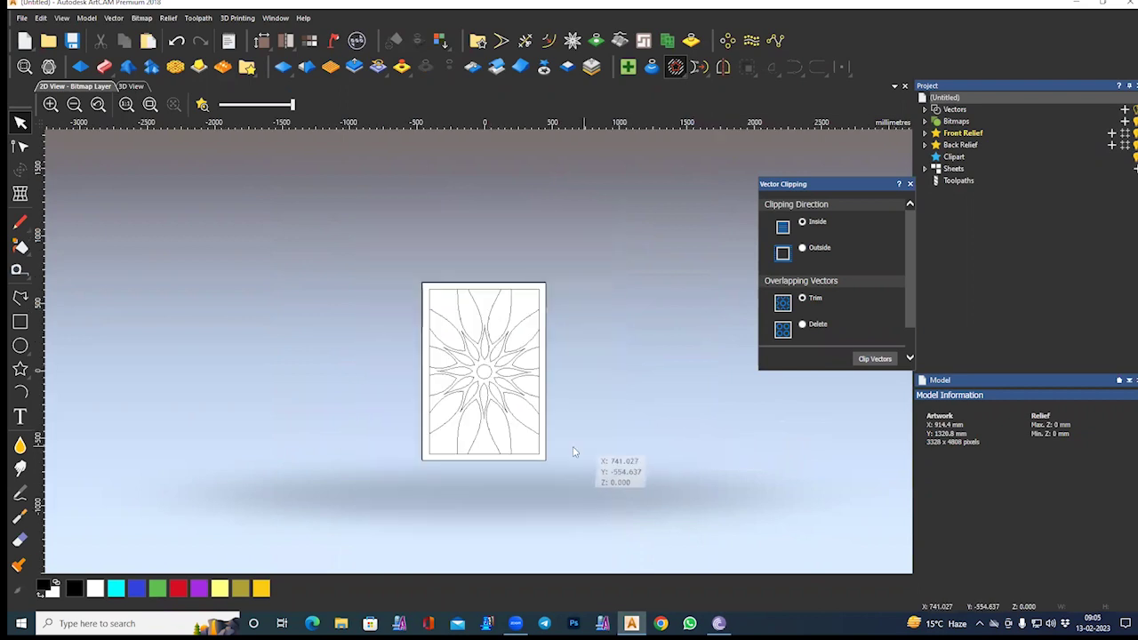
scroll(573, 452, up, 2)
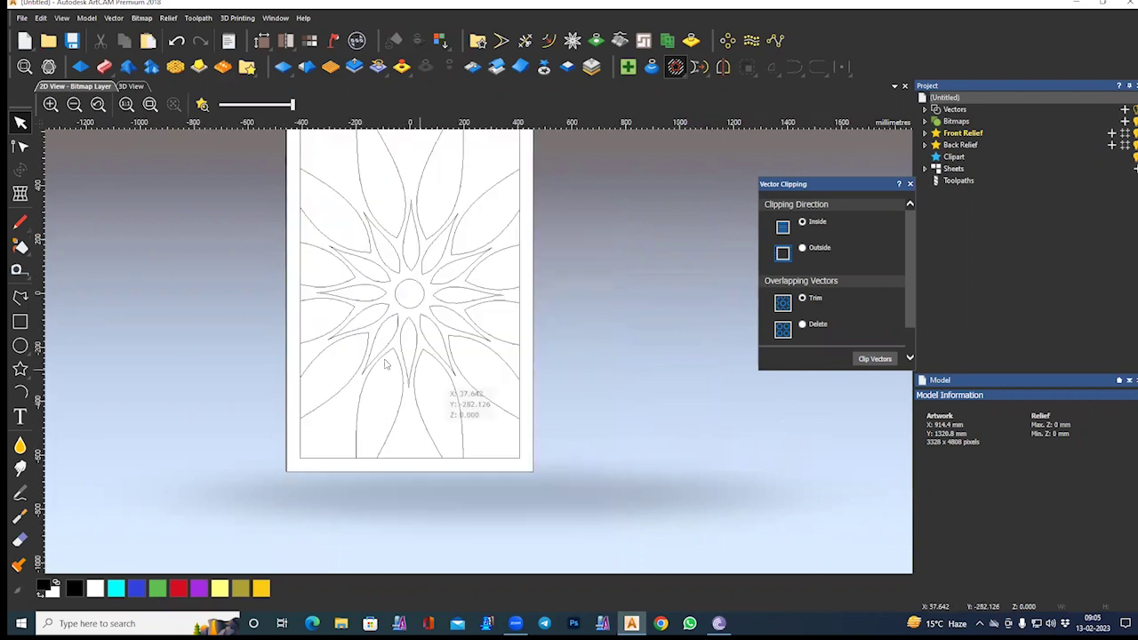
click(132, 86)
drag(442, 330, 448, 342)
scroll(449, 341, up, 2)
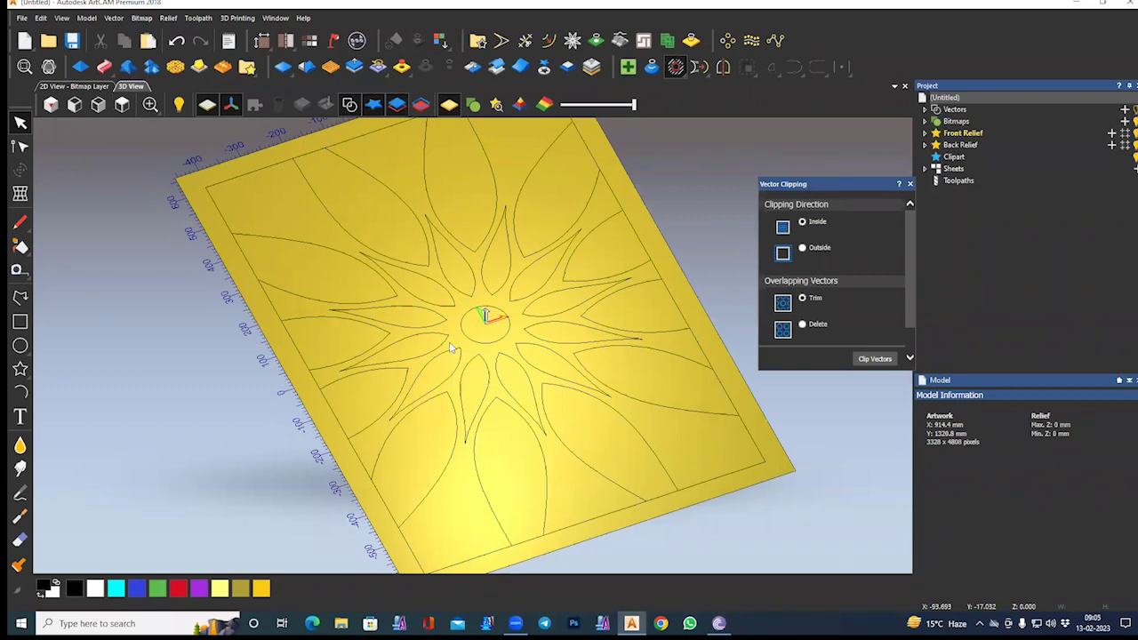
Step: Save the model as class 1 in a new desktop folder named scope
key(ctrl+s)
scroll(54, 98, up, 2)
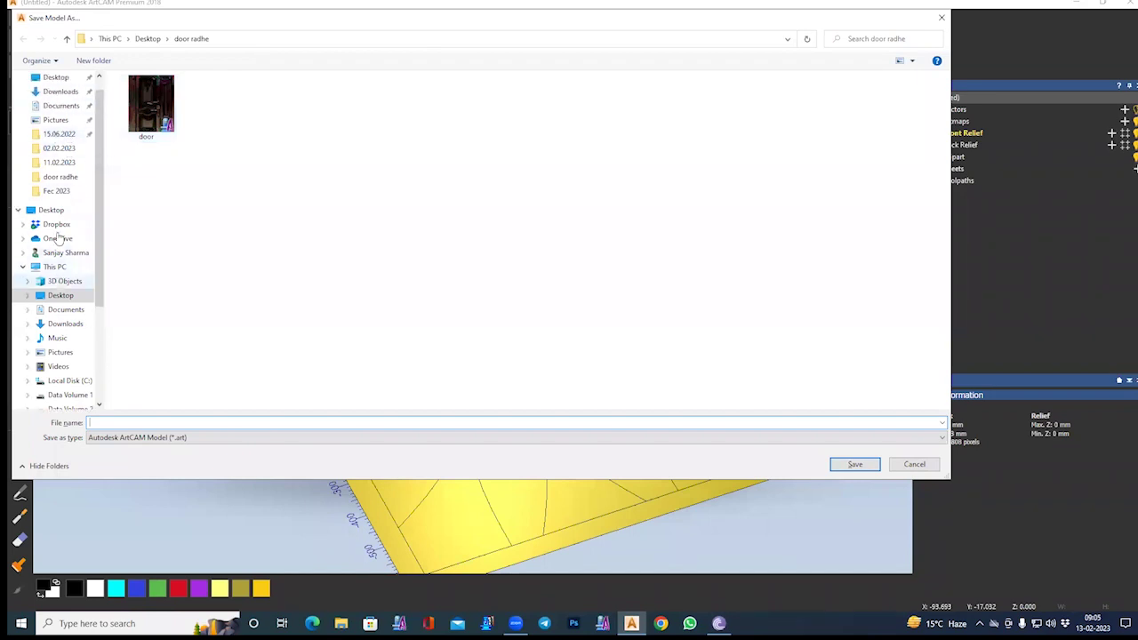
click(55, 96)
click(93, 59)
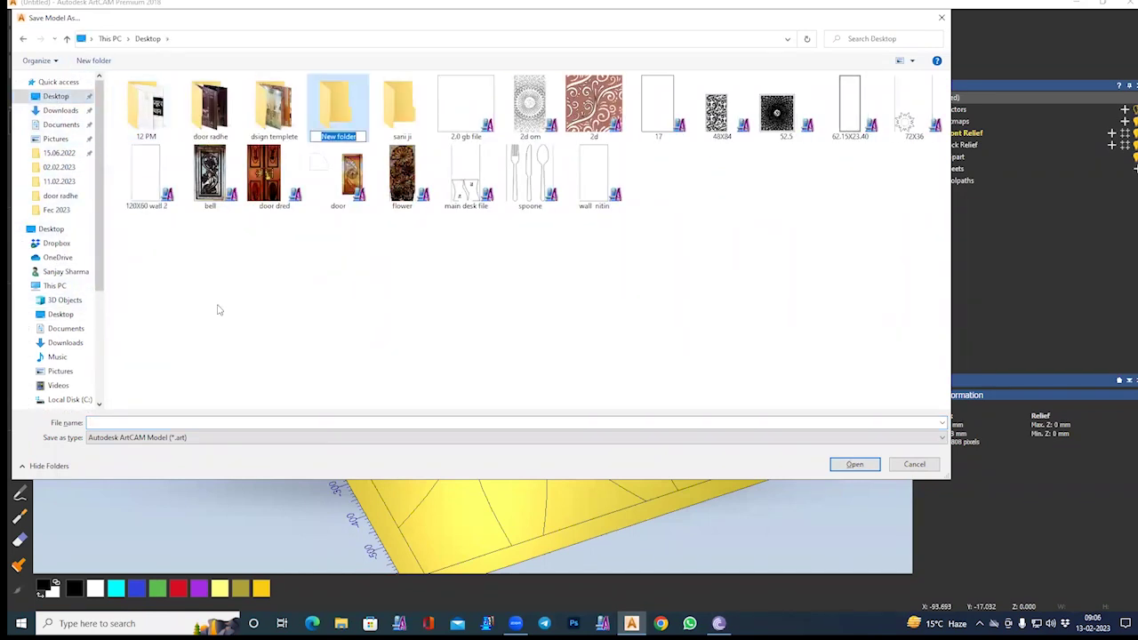
text(scope)
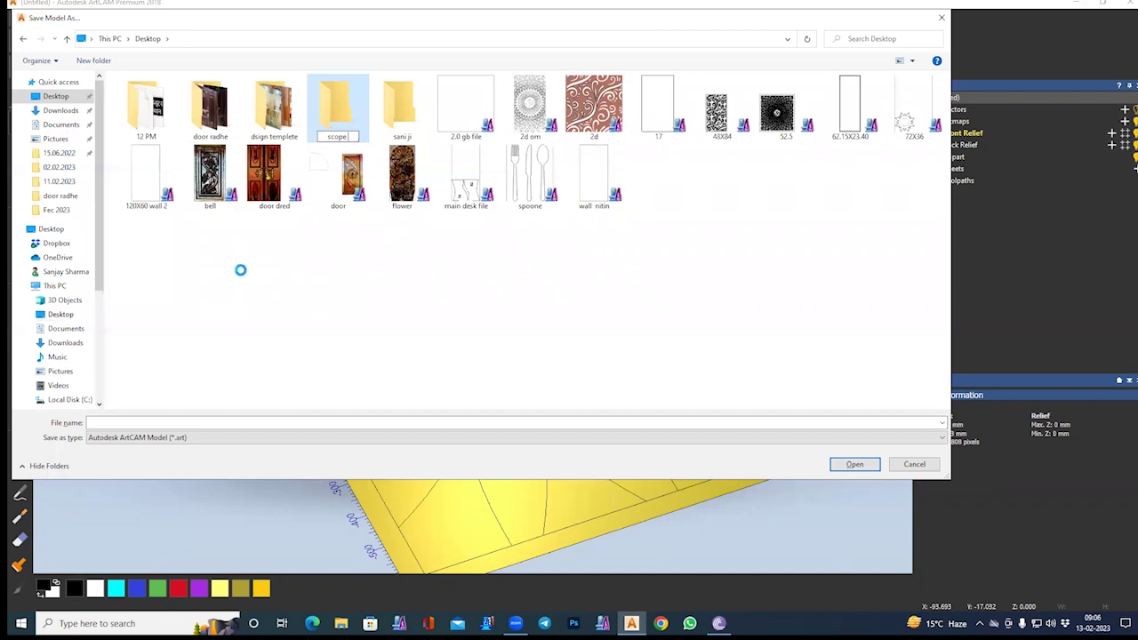
double_click(328, 128)
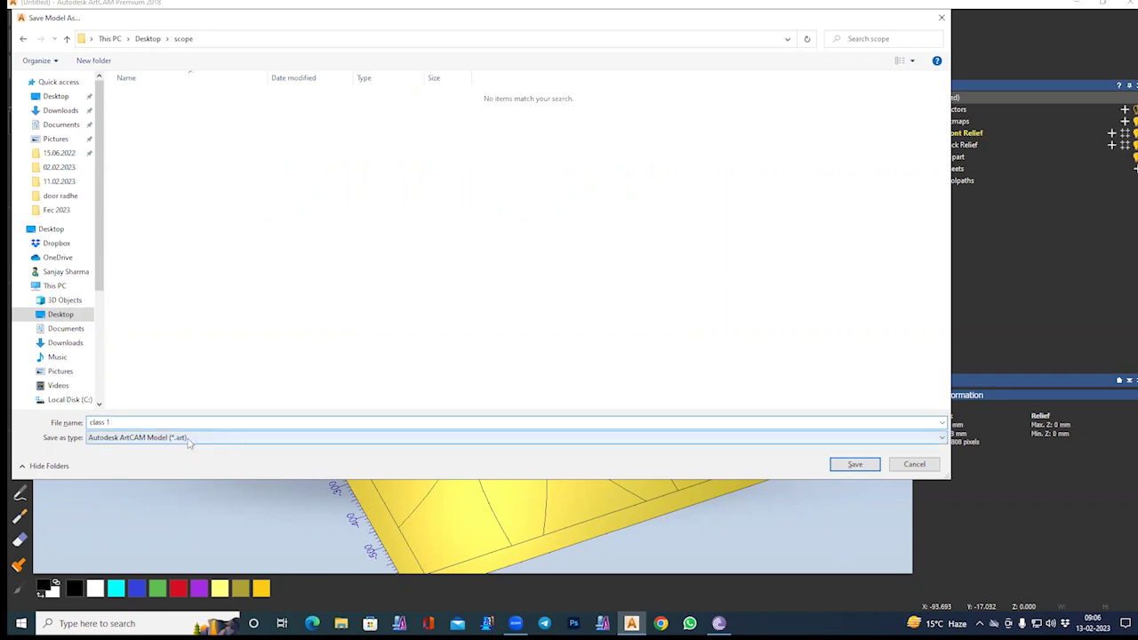
click(855, 465)
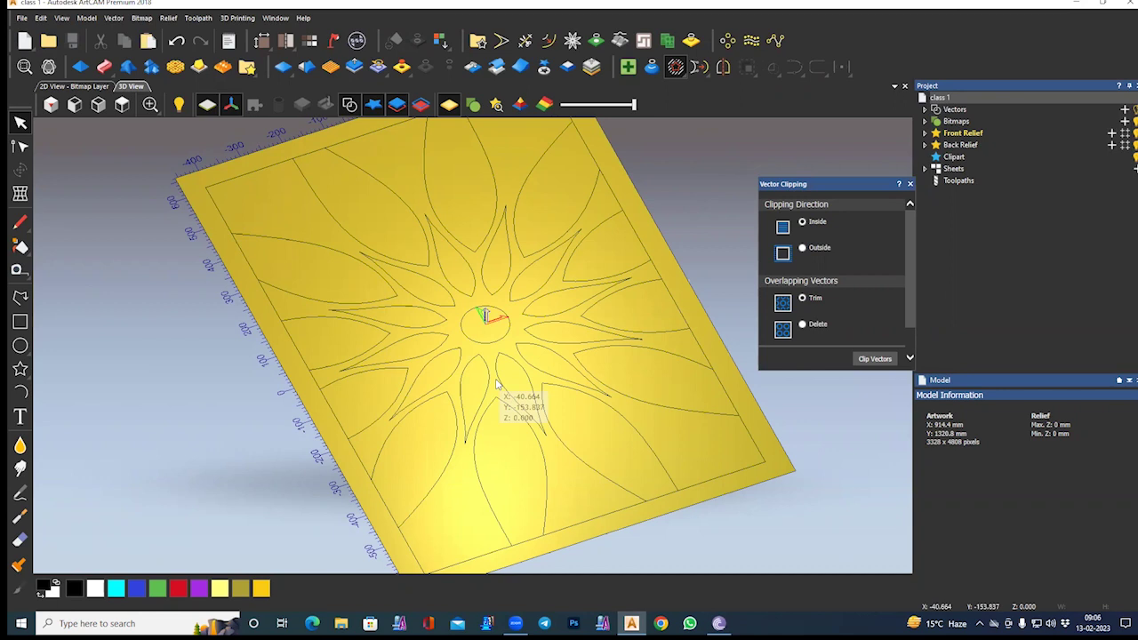
Step: Select the whole panel design from above and export its vectors as an EPS file named class 1 in the scope folder
click(121, 104)
drag(292, 135, 628, 577)
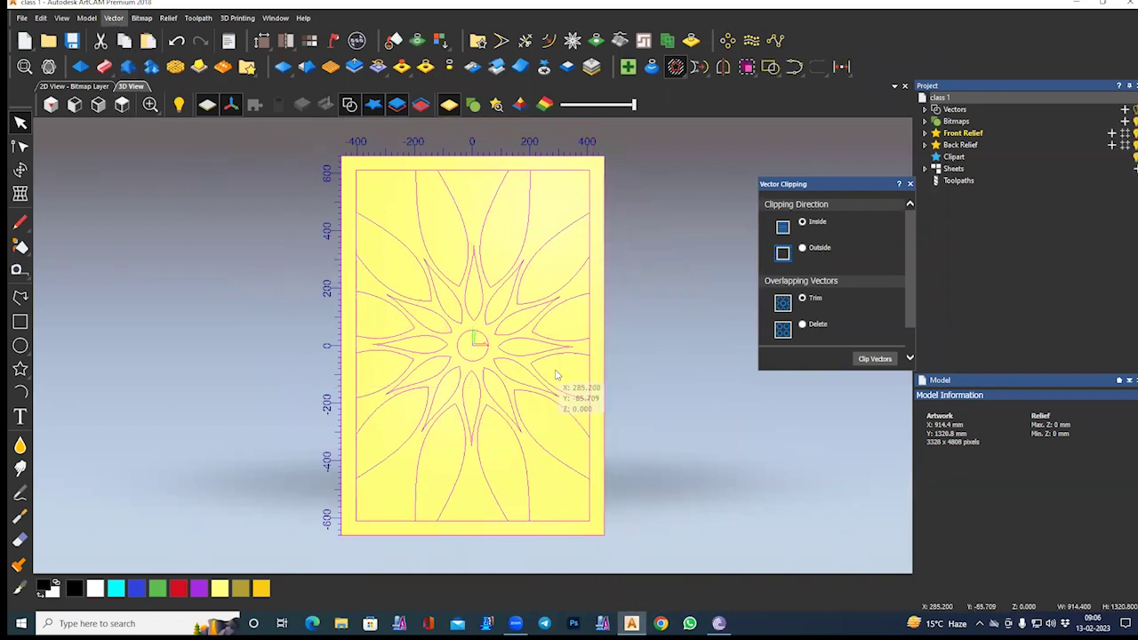
click(112, 19)
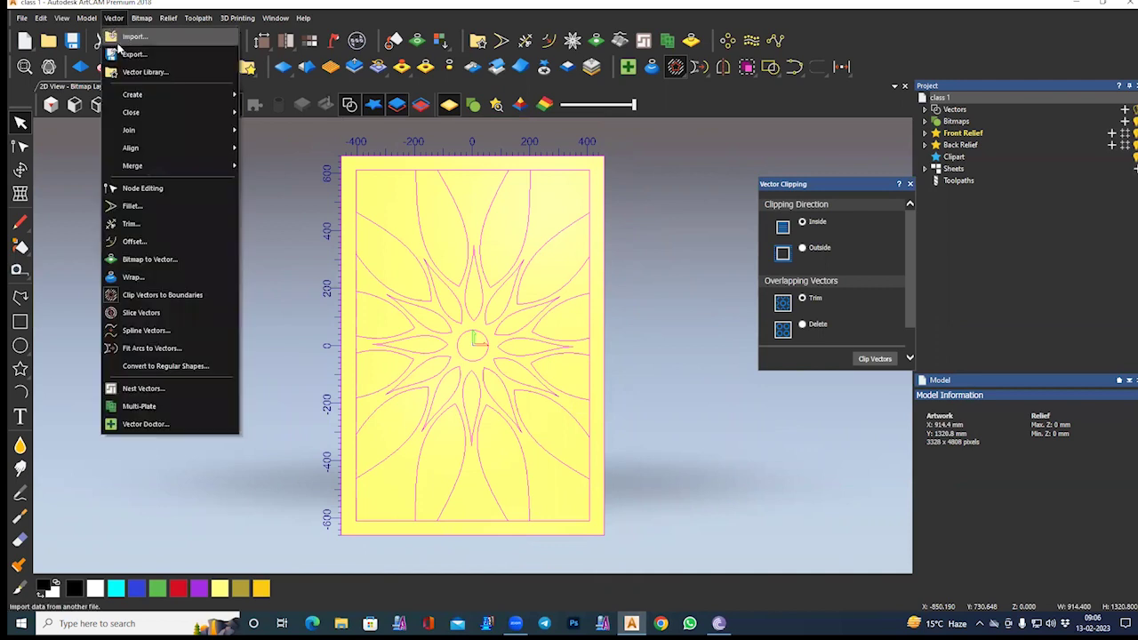
click(133, 55)
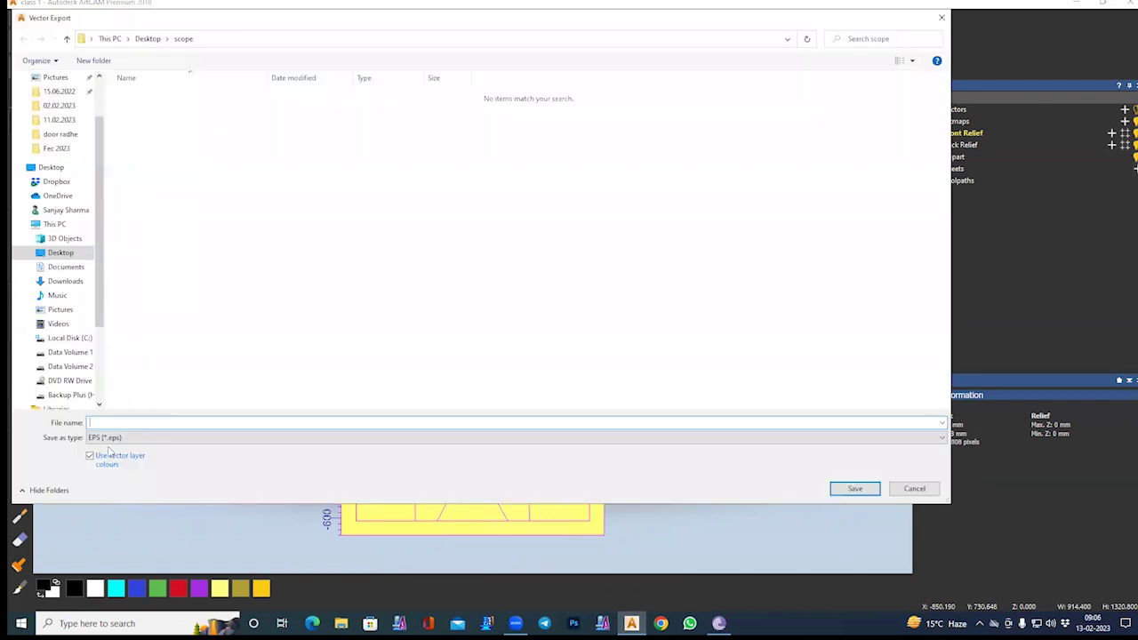
click(108, 437)
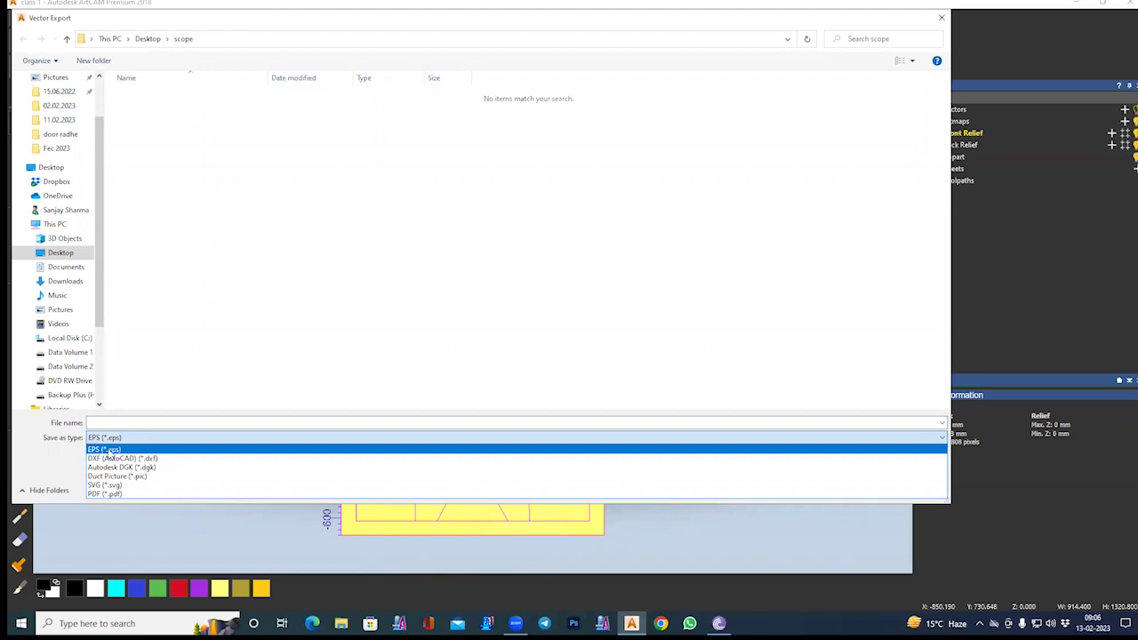
click(109, 450)
click(100, 421)
text(class 1)
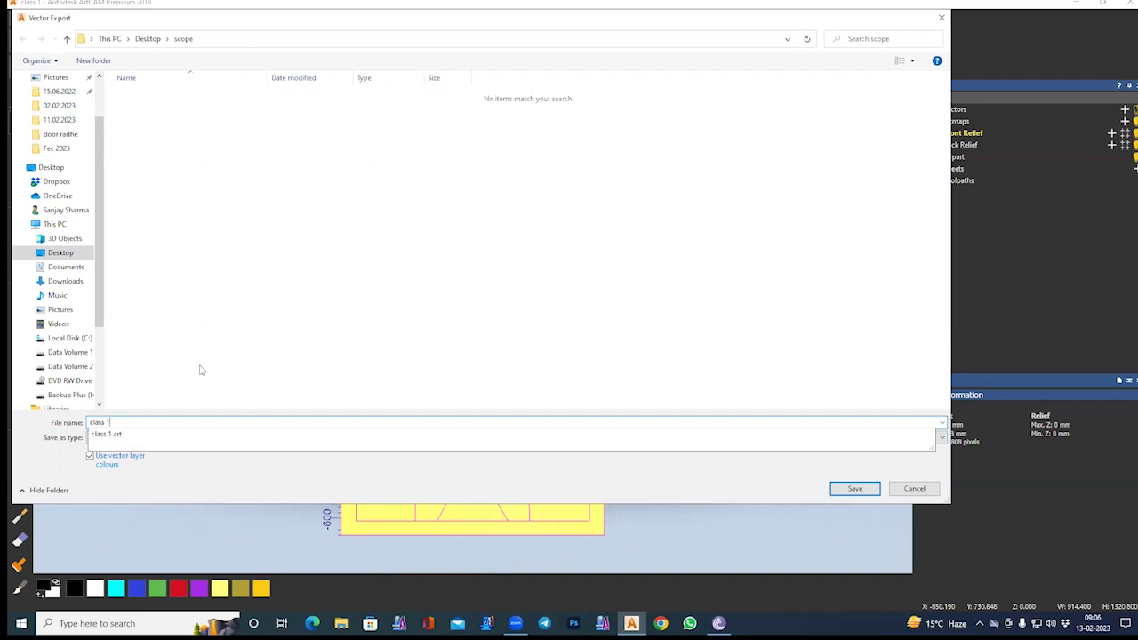
click(201, 368)
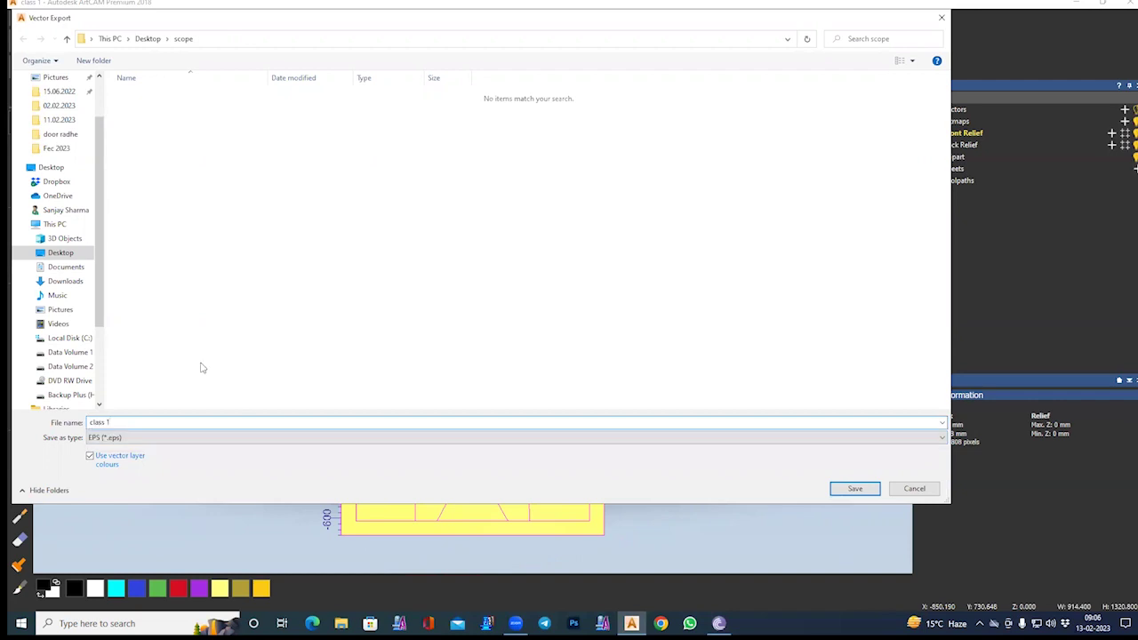
click(852, 490)
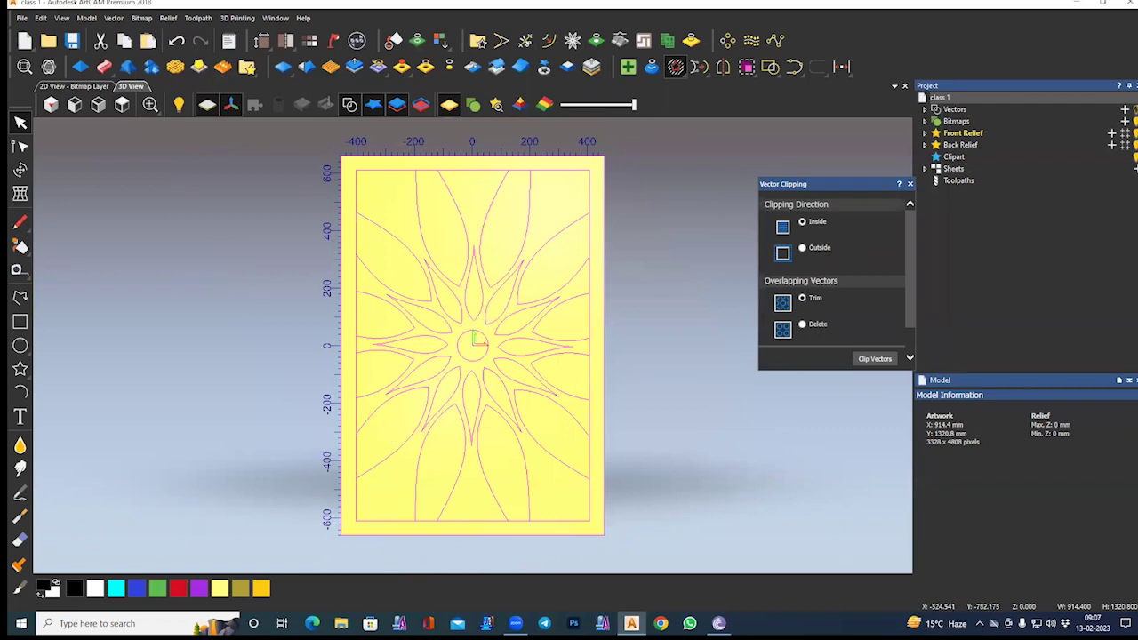
Step: Open the scope folder from the desktop and import class 1.eps into the ArtCAM model
key(super+d)
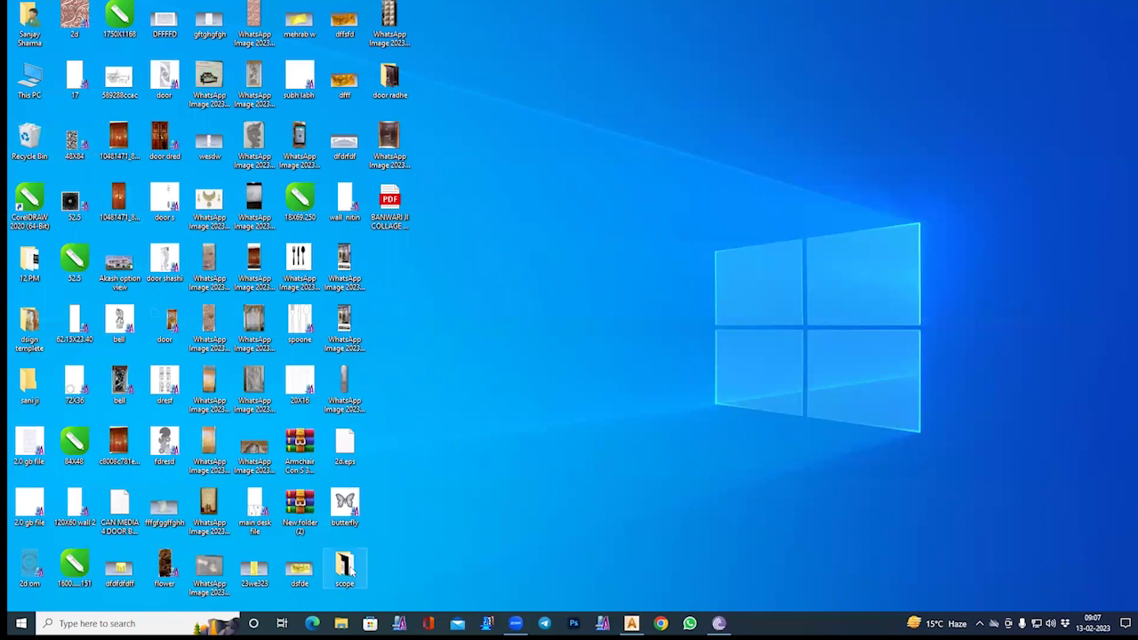
key(Return)
click(536, 247)
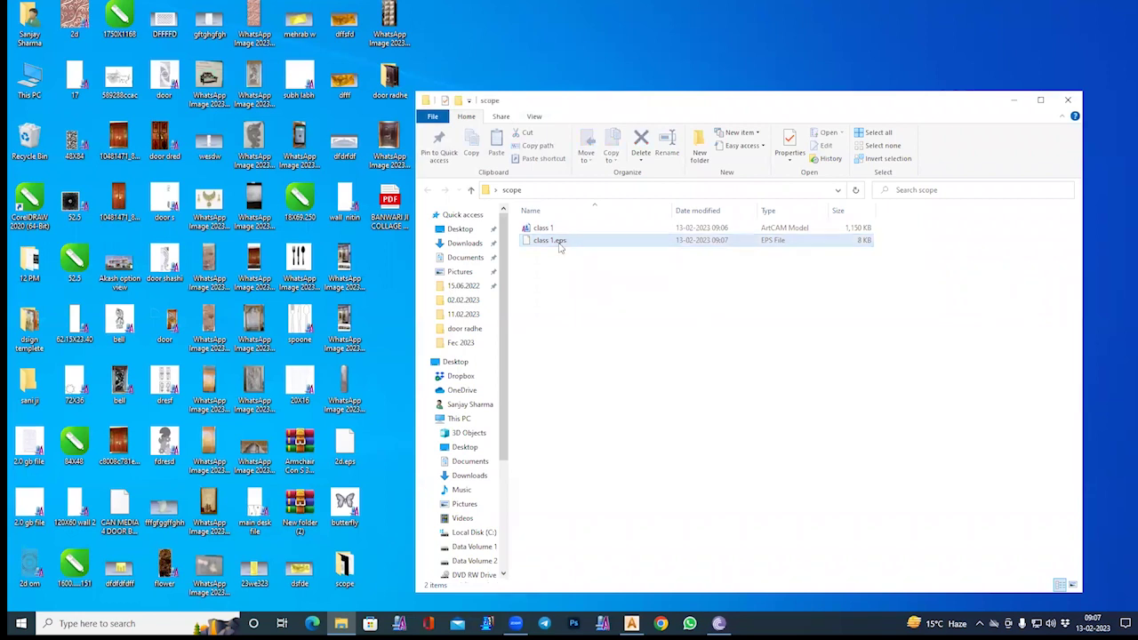
drag(551, 244, 658, 384)
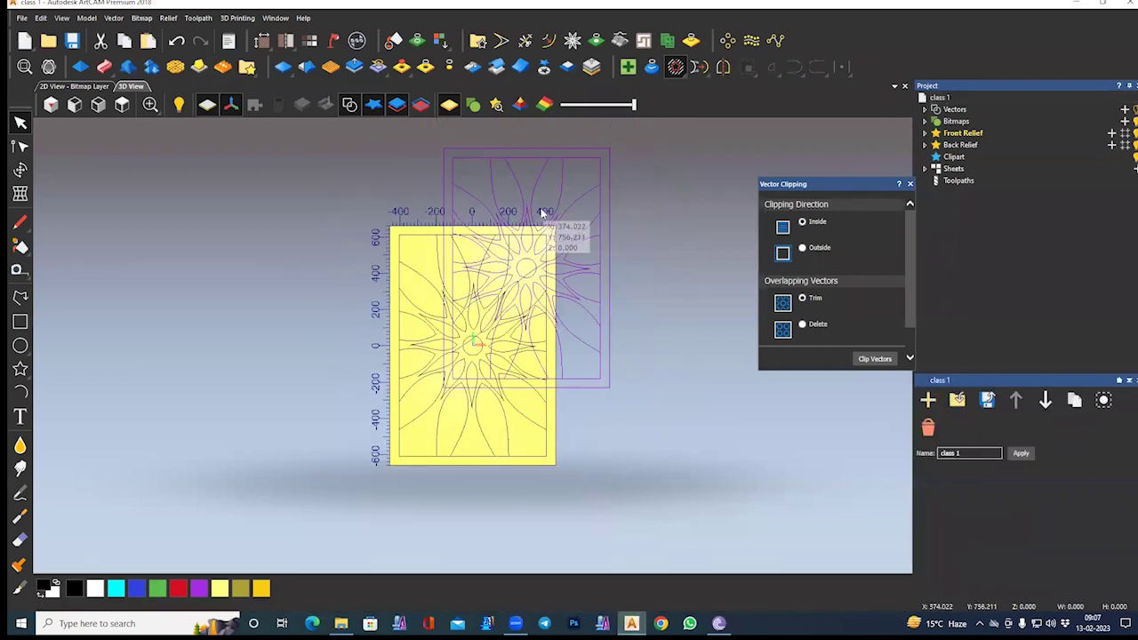
click(693, 380)
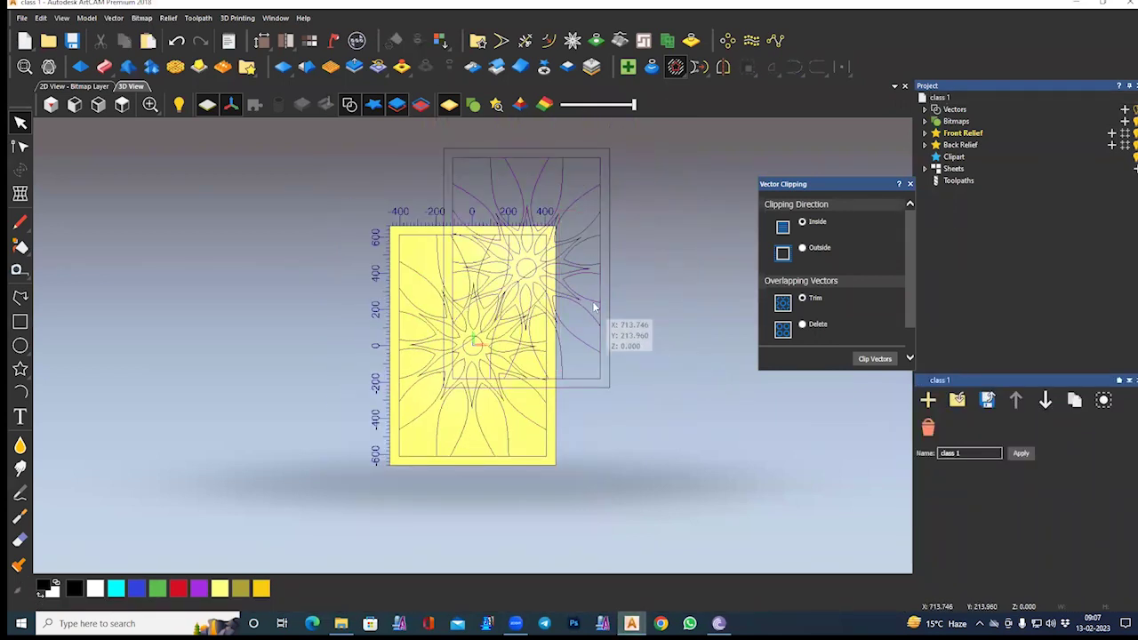
Step: Move the imported design beside the original panel, ungroup all of it and select its separate vectors
drag(591, 298, 512, 315)
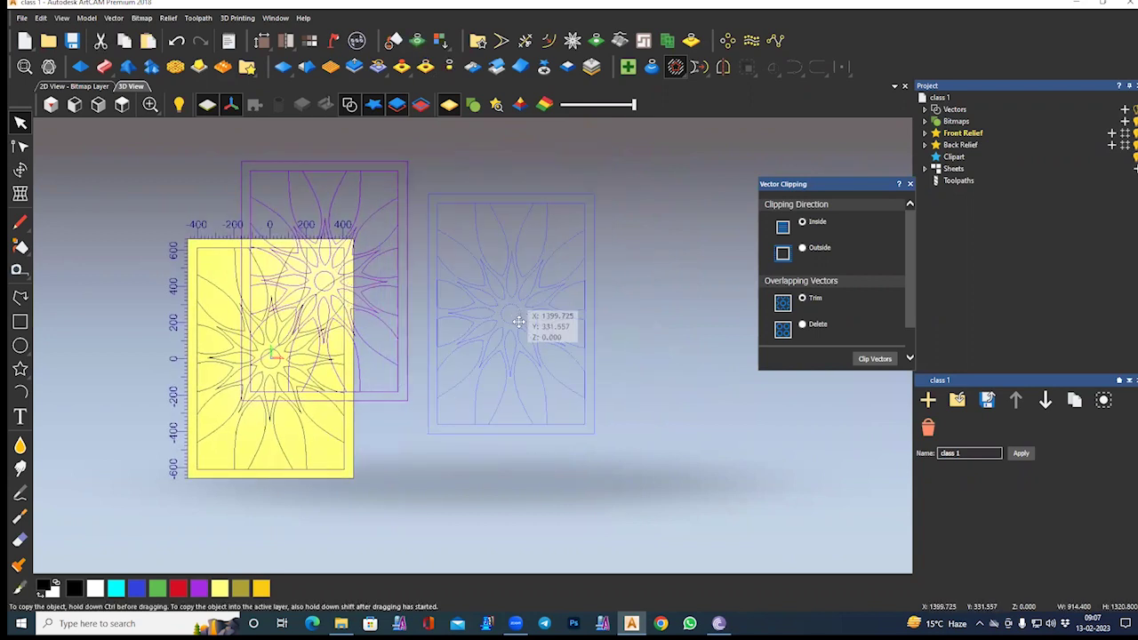
right_click(499, 389)
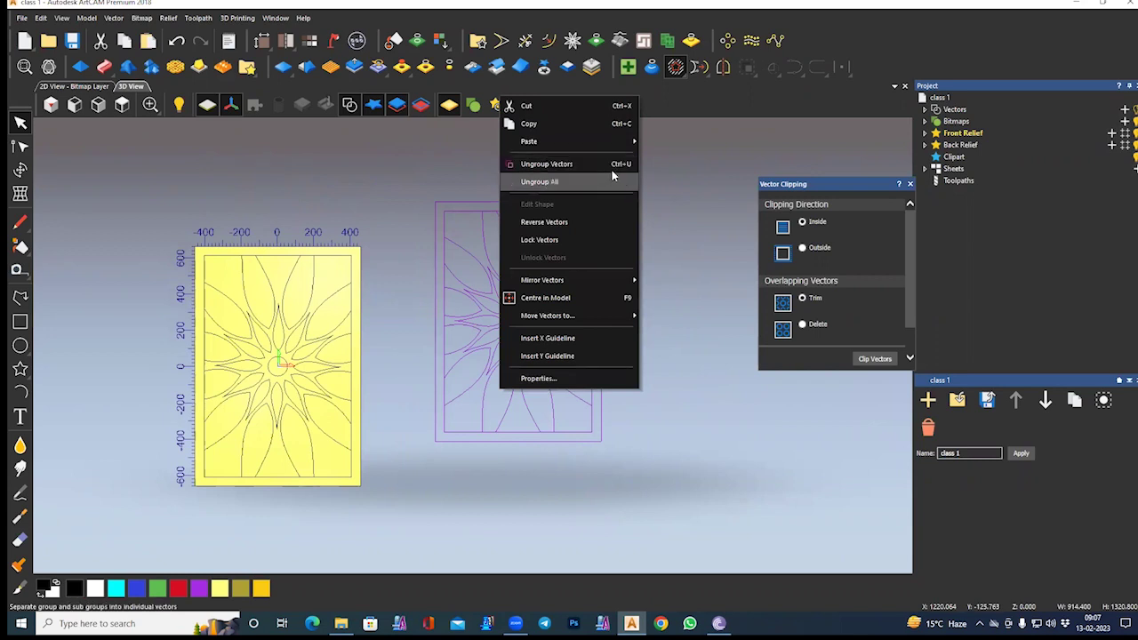
click(569, 182)
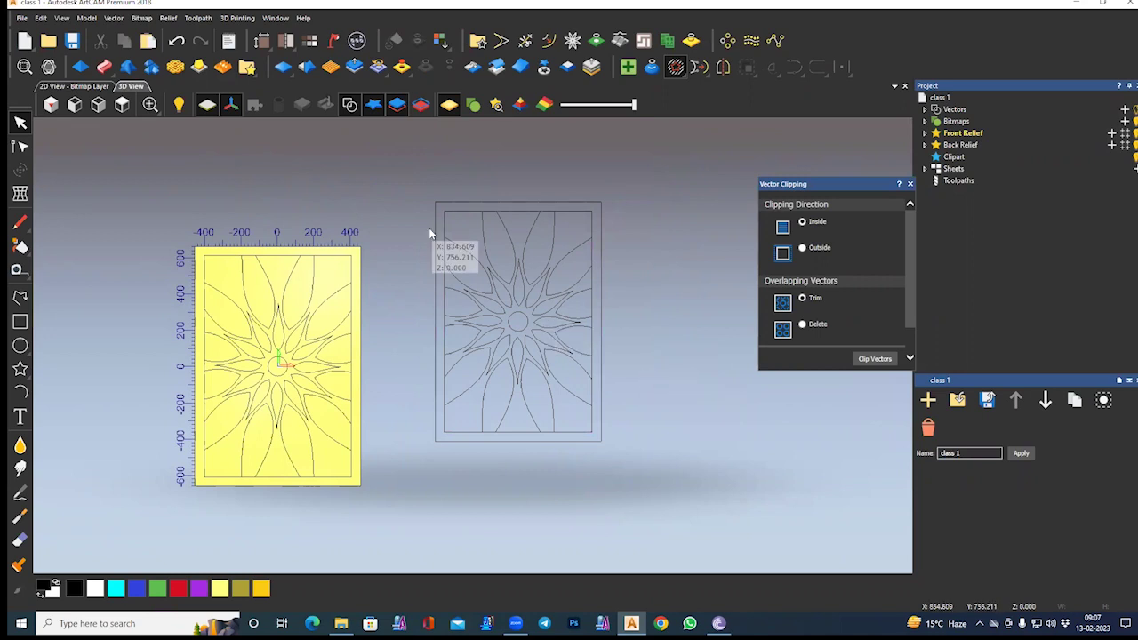
drag(411, 176, 655, 500)
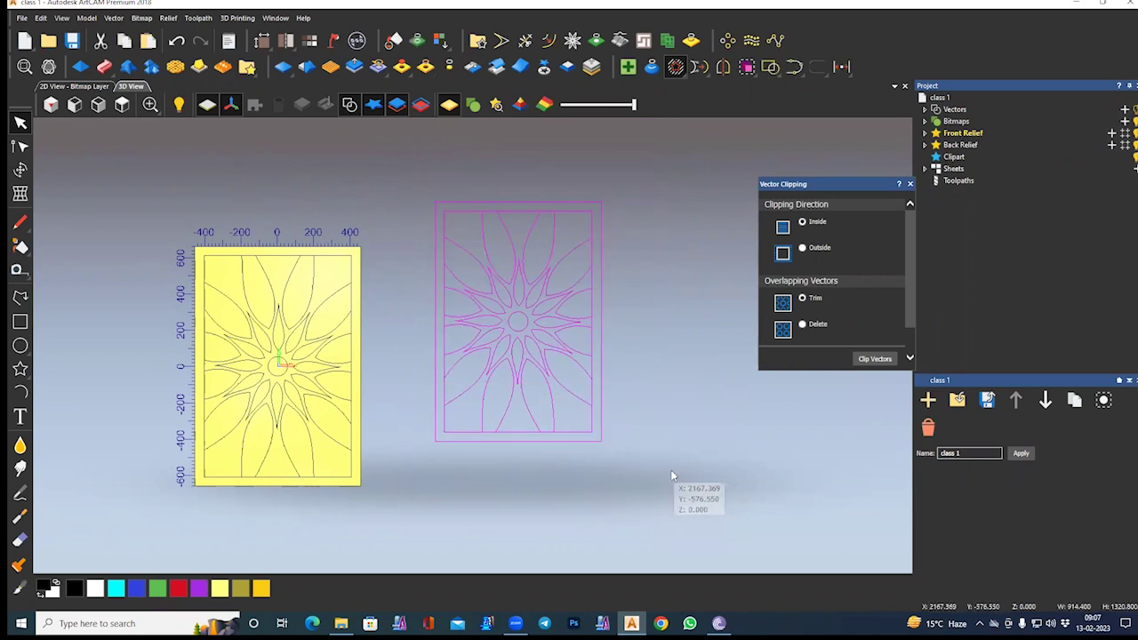